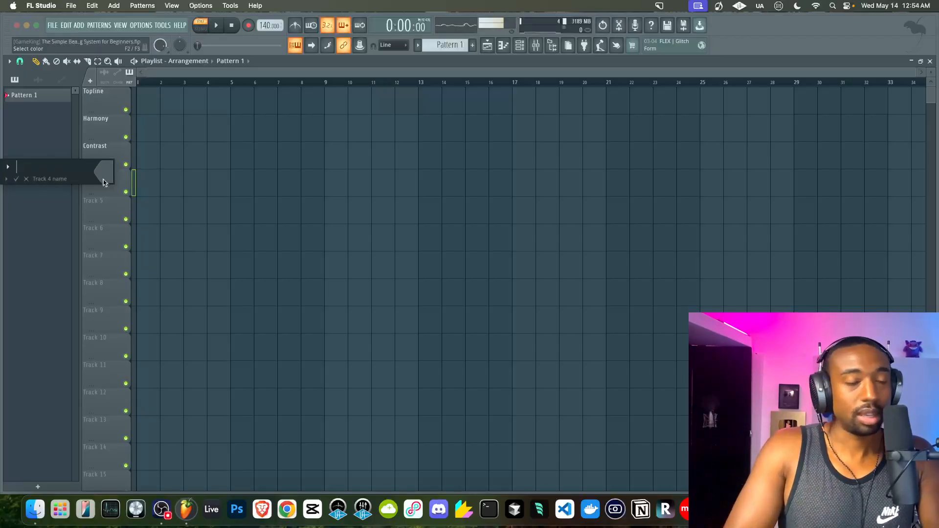
- Name playlist track 4 "Rhythm" and track 6 "Topline Expression"
text(Rhythm)
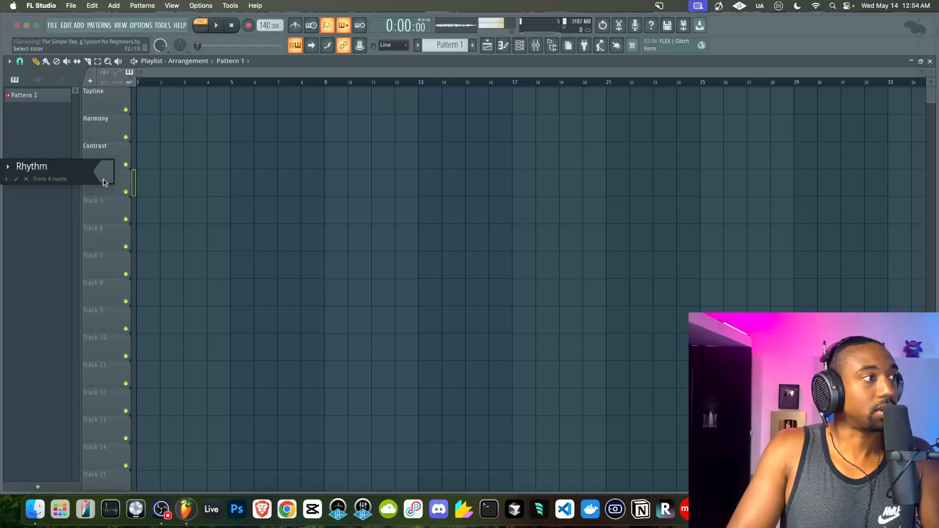
key(Return)
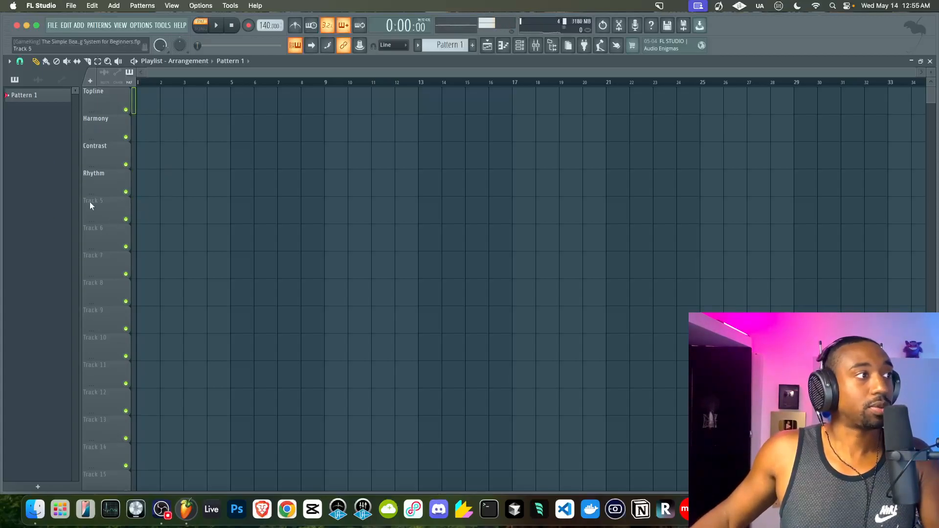
double_click(100, 238)
text(Topline Expression)
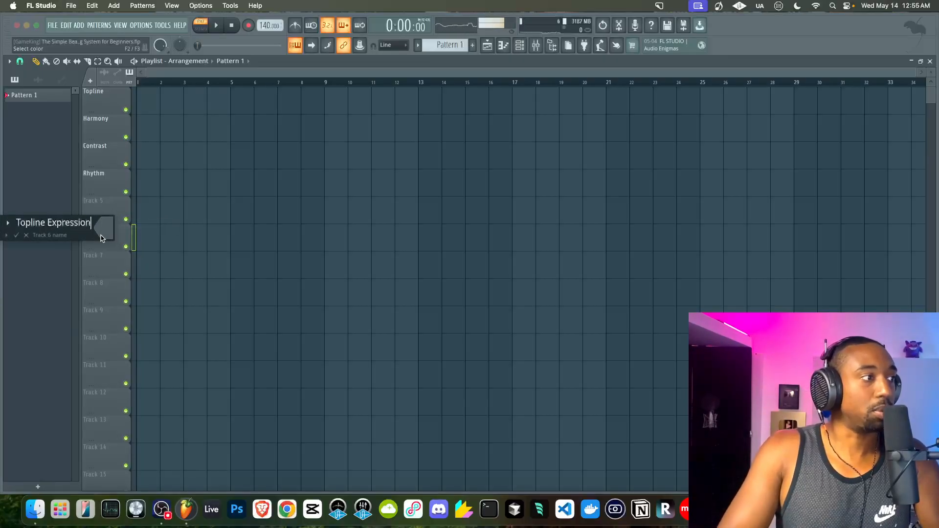
key(Return)
- Name playlist track 7 "Harmony Expression" and track 8 "Contrast Expression"
double_click(101, 267)
text(Harmony Expression)
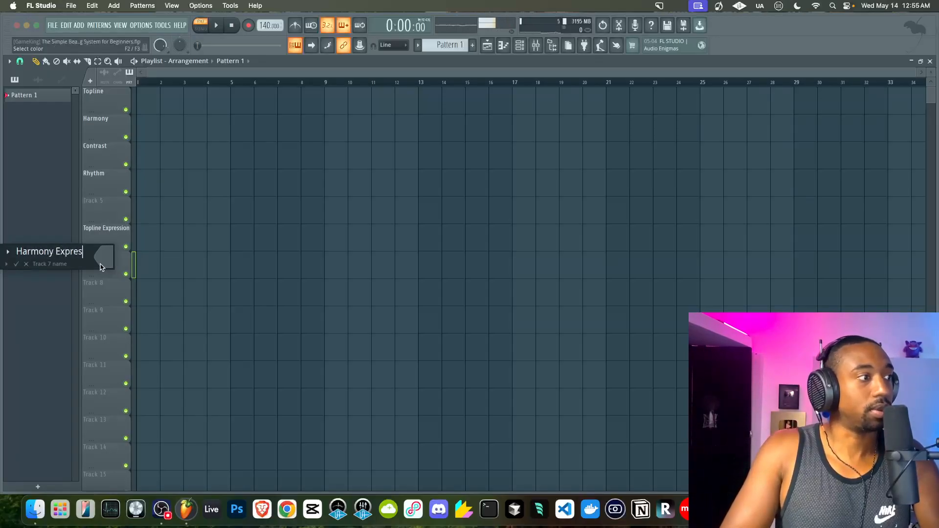
key(Return)
double_click(96, 286)
text(Contrast)
text( Exprsesio)
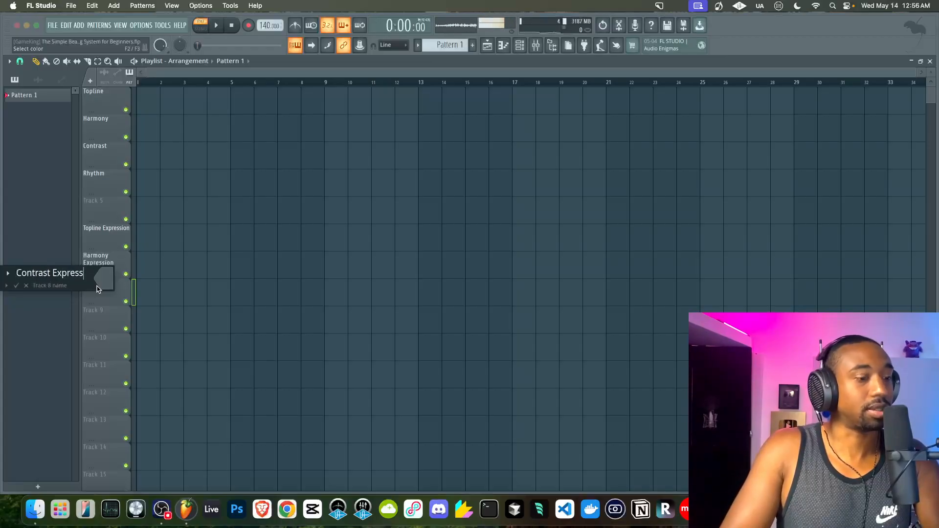
text(ion)
key(Return)
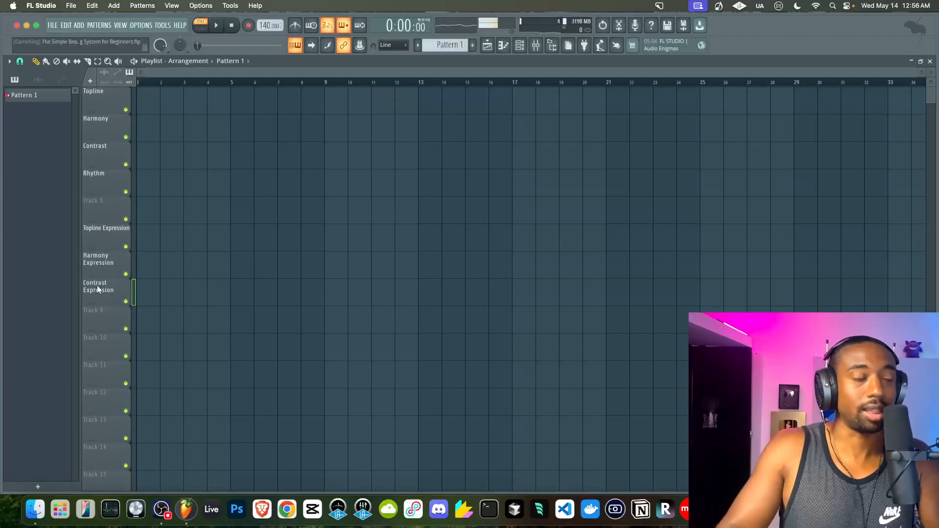
- Rename playlist track 9 as "Rhythm Expression"
right_click(102, 315)
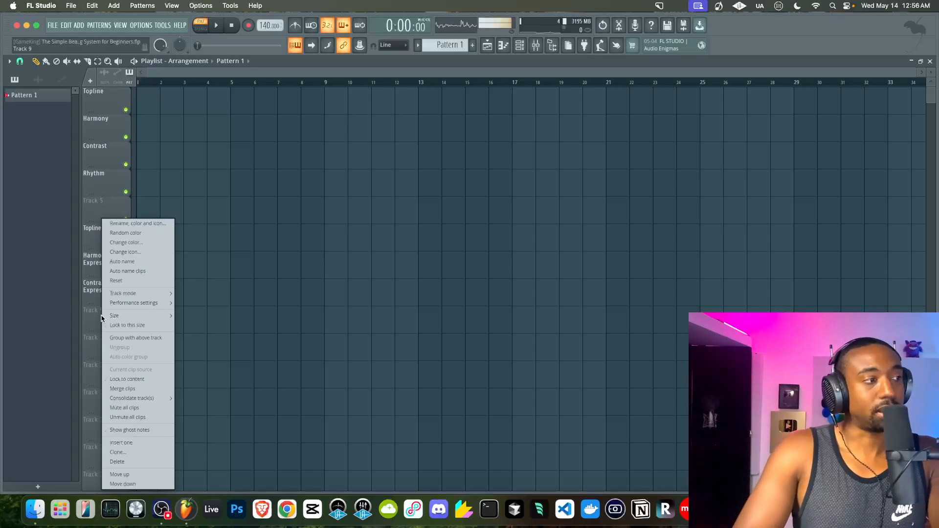
key(r)
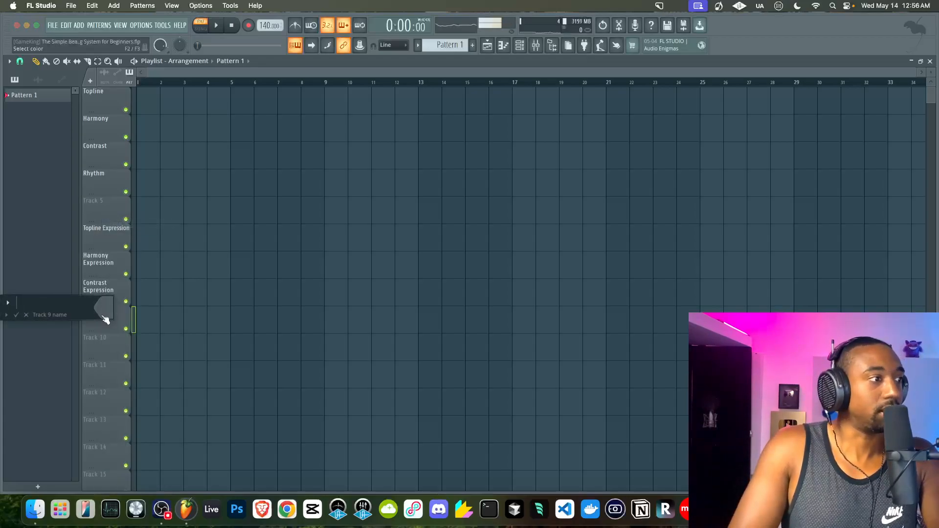
text(Rhyh)
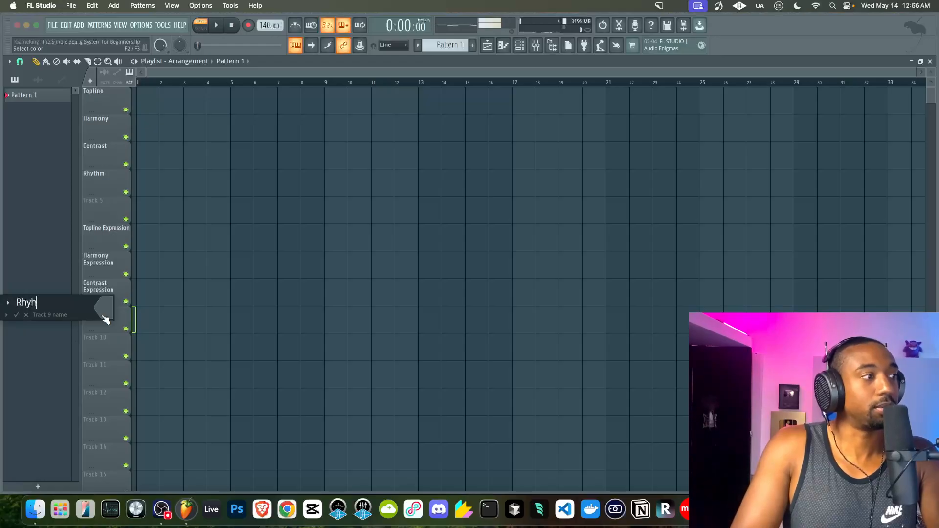
key(BackSpace)
text(thm Expression)
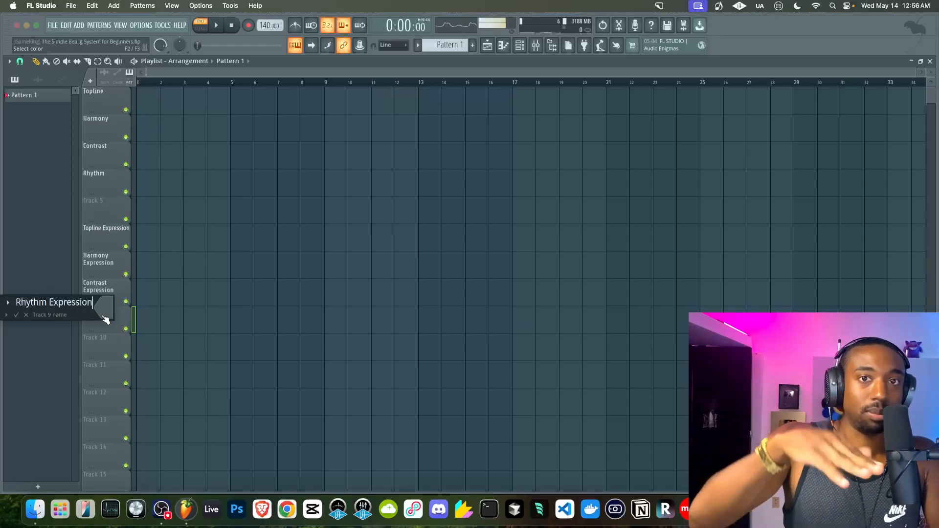
key(Return)
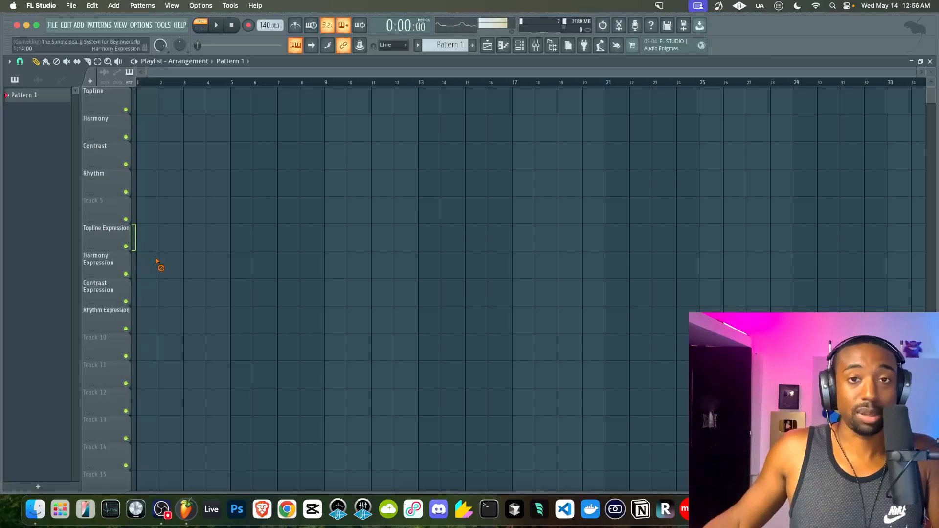
- Replace the Sampler channel in the channel rack with the Serum 2 instrument
click(521, 47)
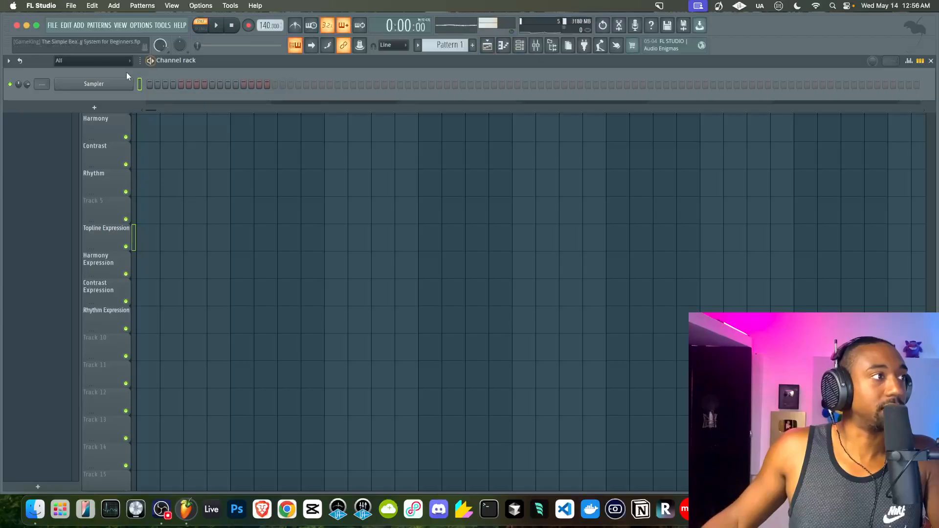
right_click(115, 81)
mouse_move(191, 184)
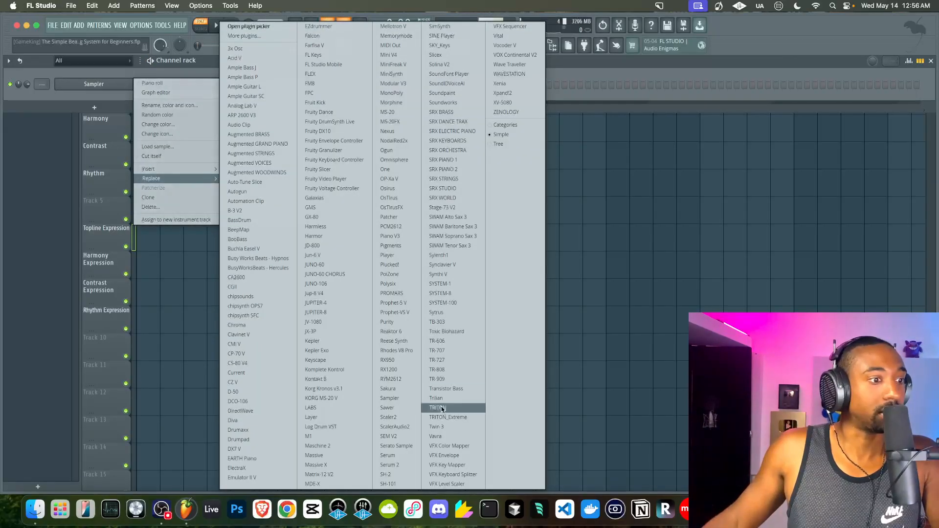
click(401, 464)
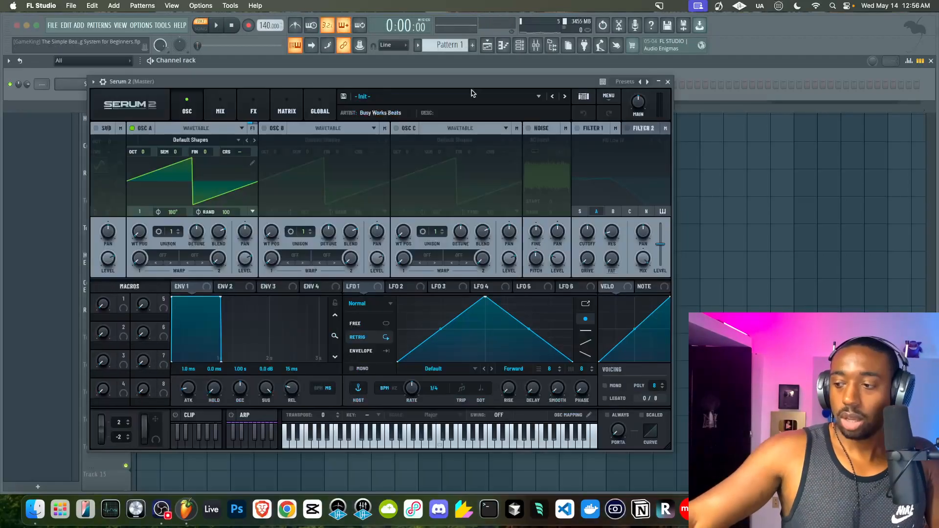
- Load the "Brass - Kingdom" preset from the Busy Works Beats "Helios - Demo Pack" in Serum 2 and close the plugin
click(577, 100)
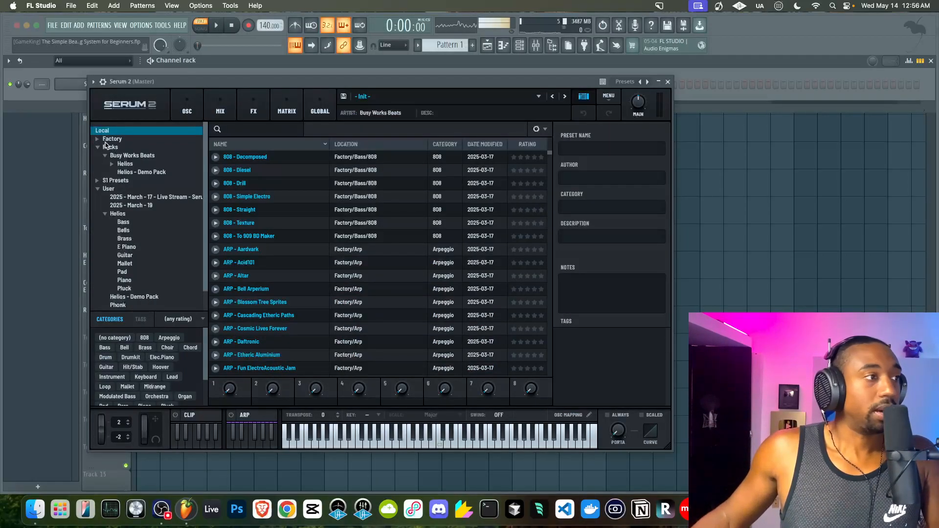
click(123, 164)
scroll(303, 205, down, 15)
scroll(304, 207, up, 15)
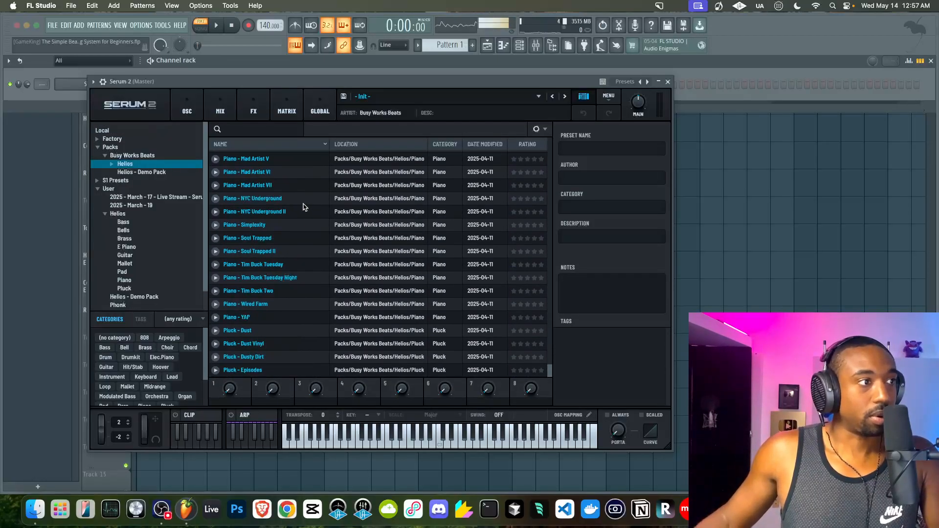
scroll(303, 206, down, 10)
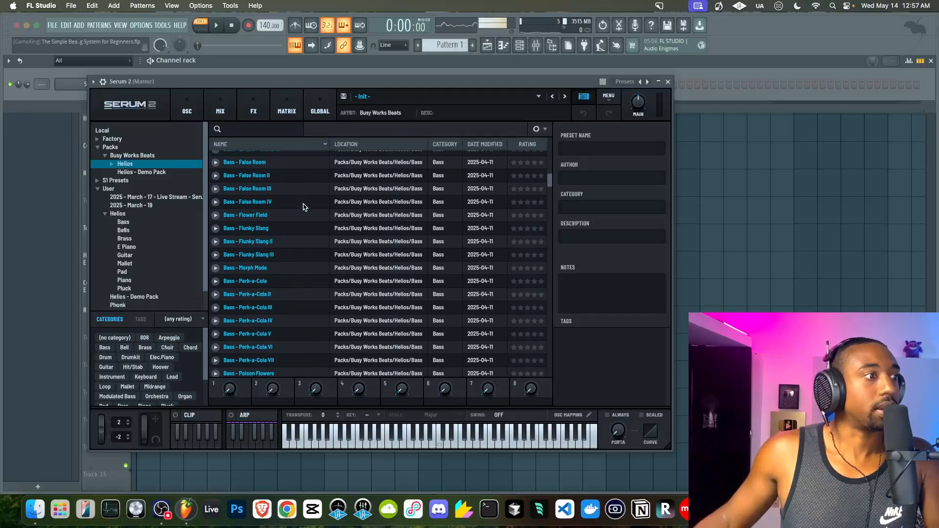
click(158, 173)
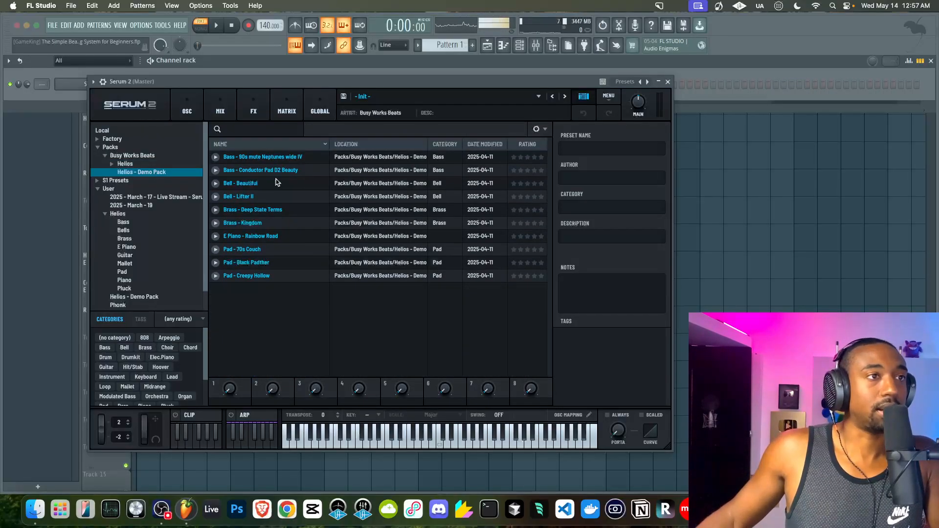
click(251, 223)
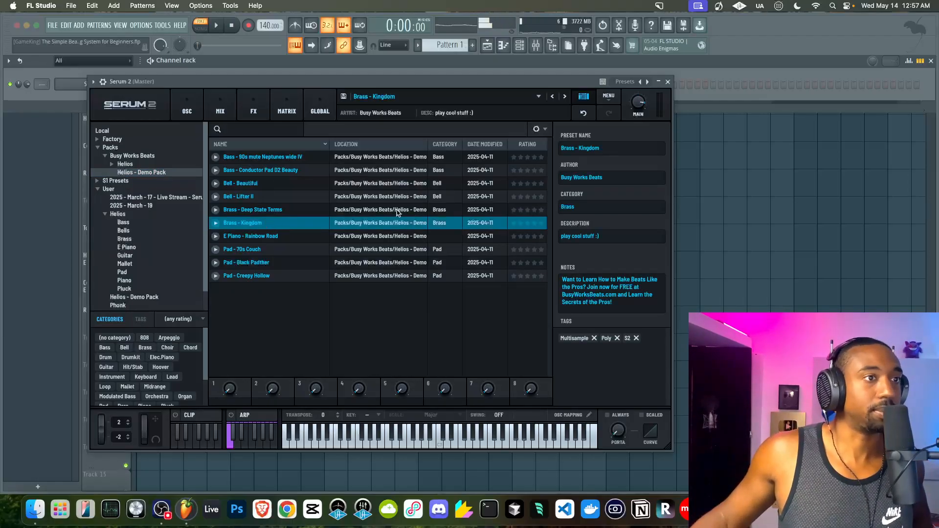
click(668, 81)
- Check the mixer and the MIDI input/output device settings, and test the keyboard on the Serum 2 preset
click(535, 45)
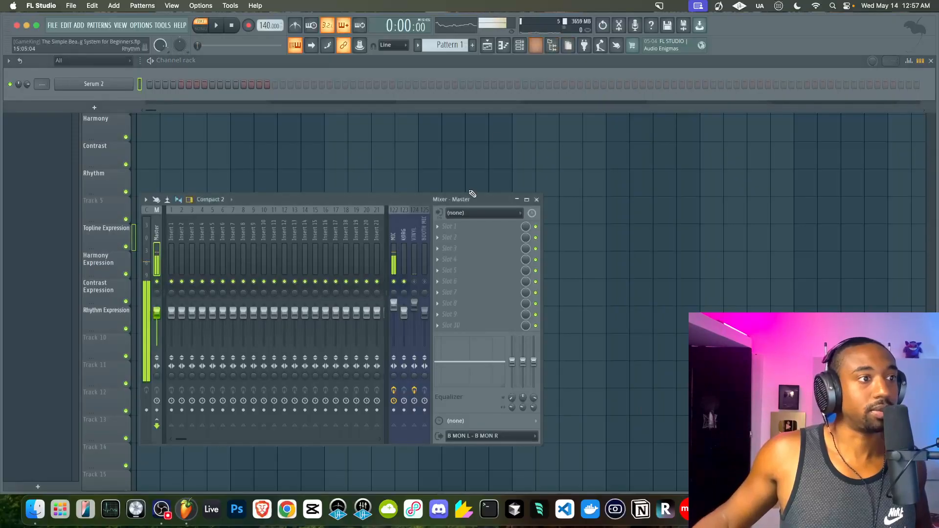
click(537, 200)
click(140, 25)
click(147, 43)
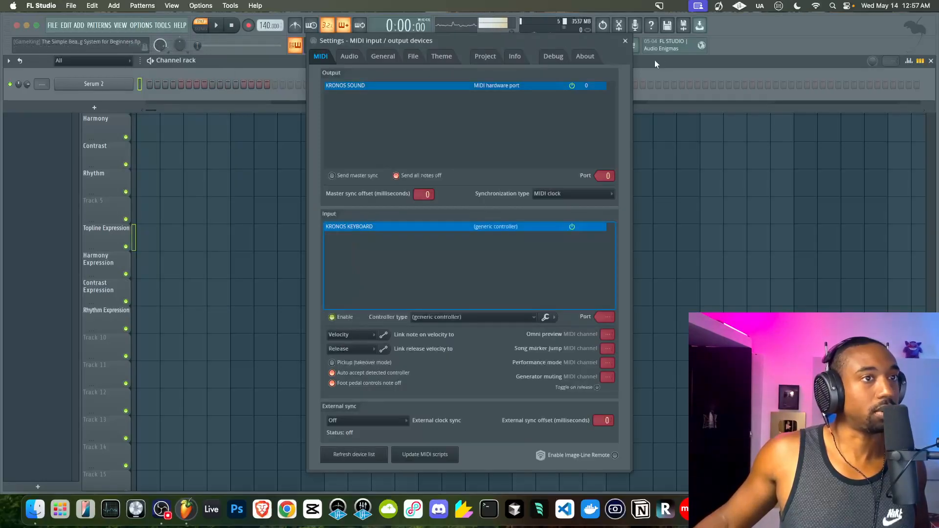
click(625, 41)
click(121, 83)
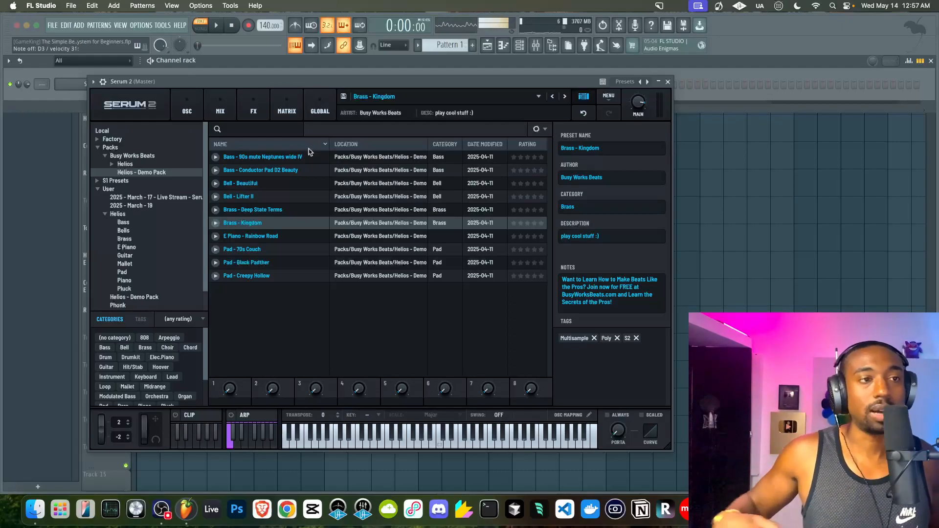
click(667, 81)
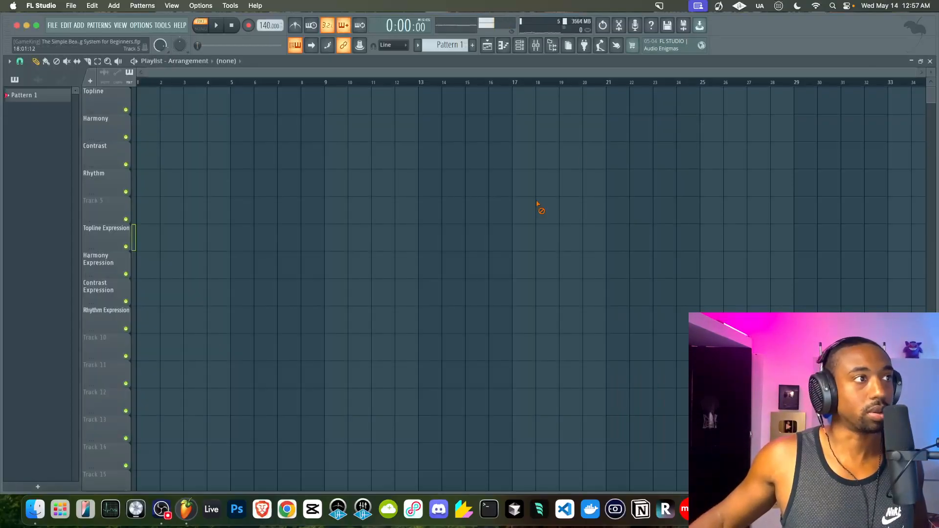
- Record a Serum 2 chord progression of about 16 bars in song mode with the metronome on
key(l)
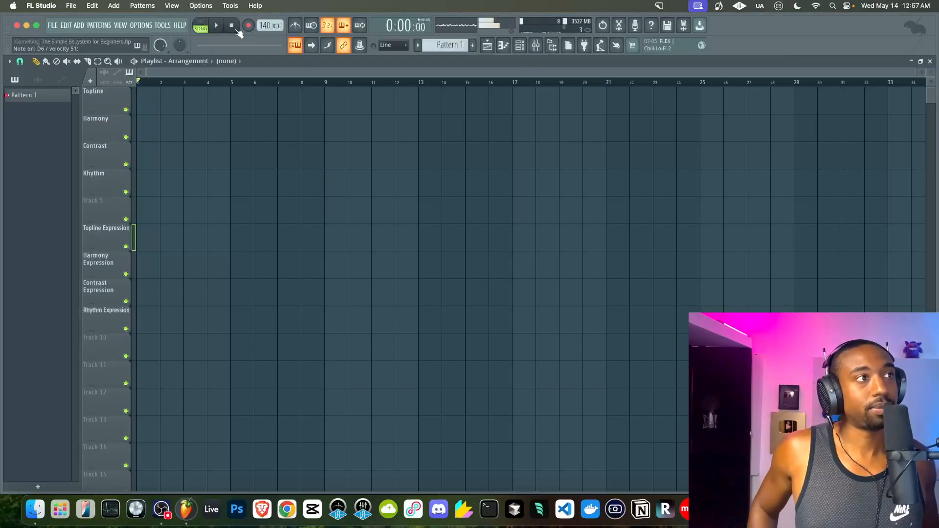
click(302, 25)
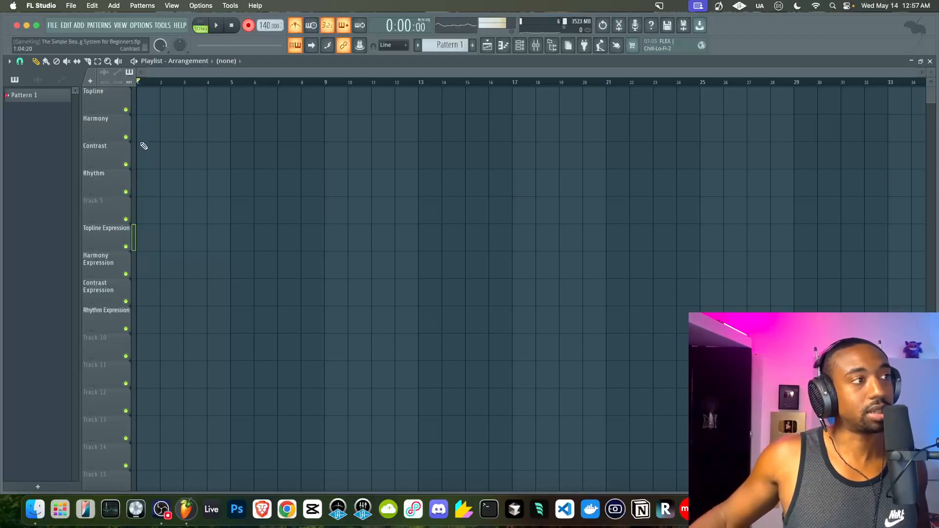
click(219, 28)
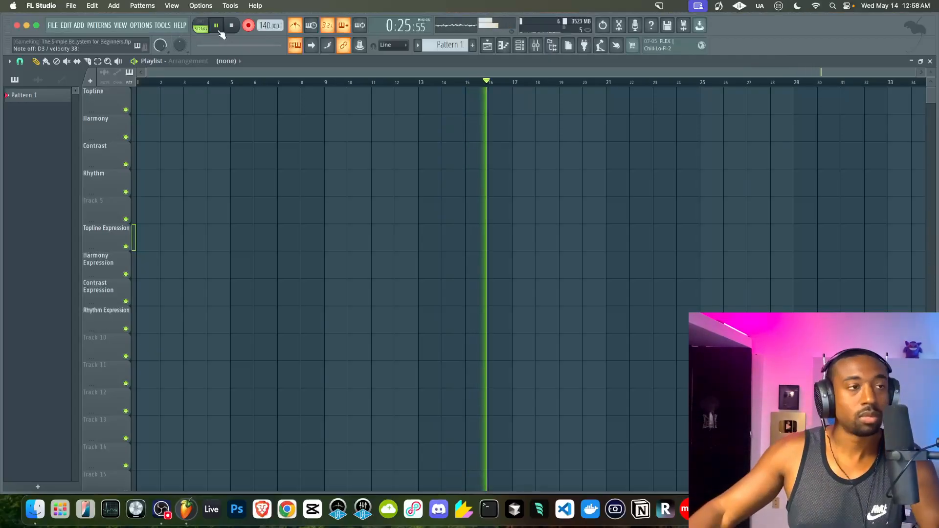
key(space)
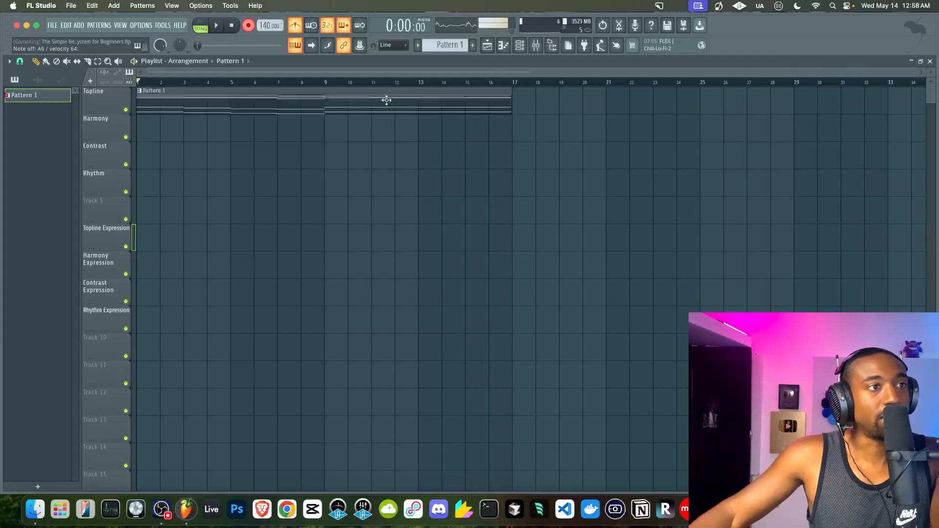
- Quantize all notes of the recorded Serum 2 chords in the piano roll
double_click(252, 90)
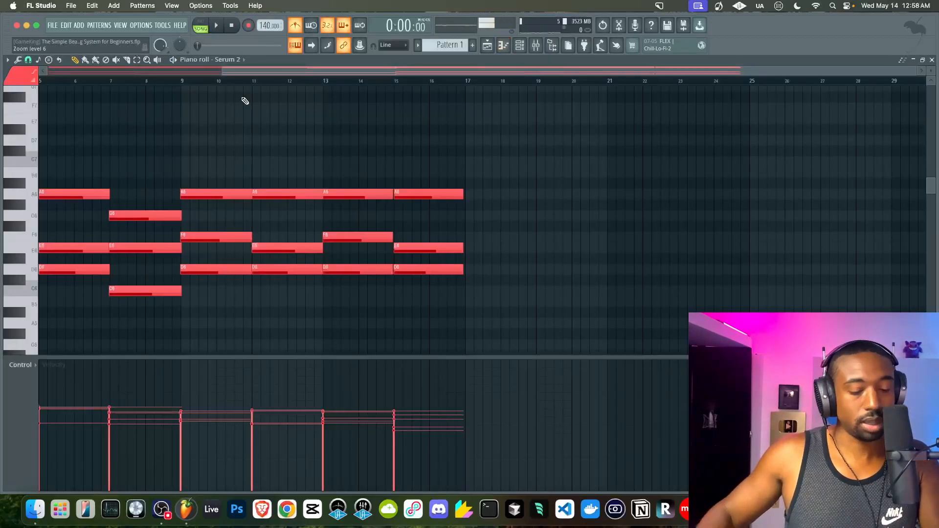
key(super+a)
key(alt+q)
key(Return)
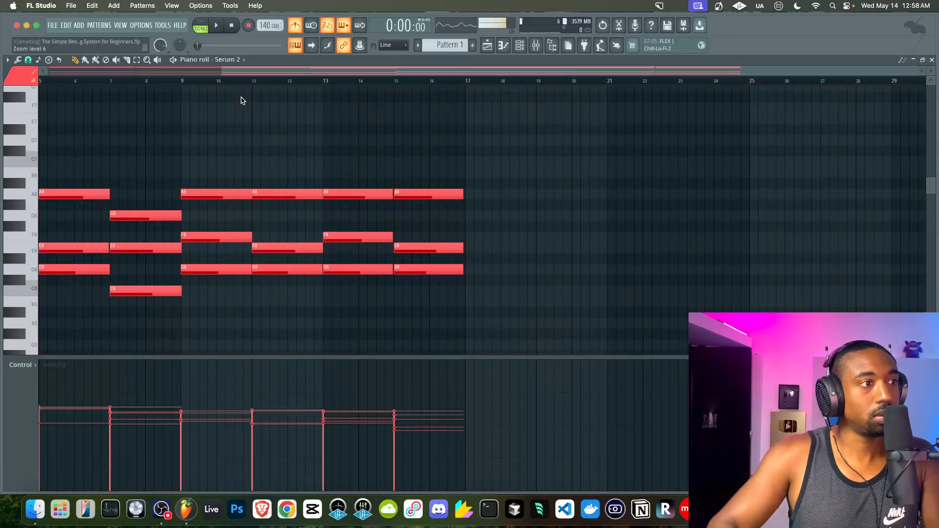
- Move the recorded clip to the start of the Harmony track and rename its pattern "Harmony / Contrast"
click(486, 45)
drag(242, 92, 162, 119)
key(F2)
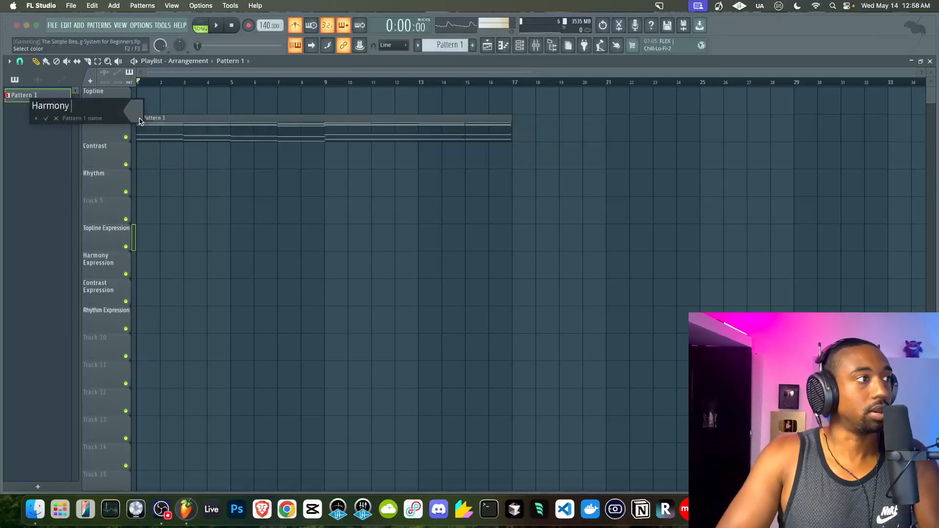
text(Harmony / Contrast)
key(Return)
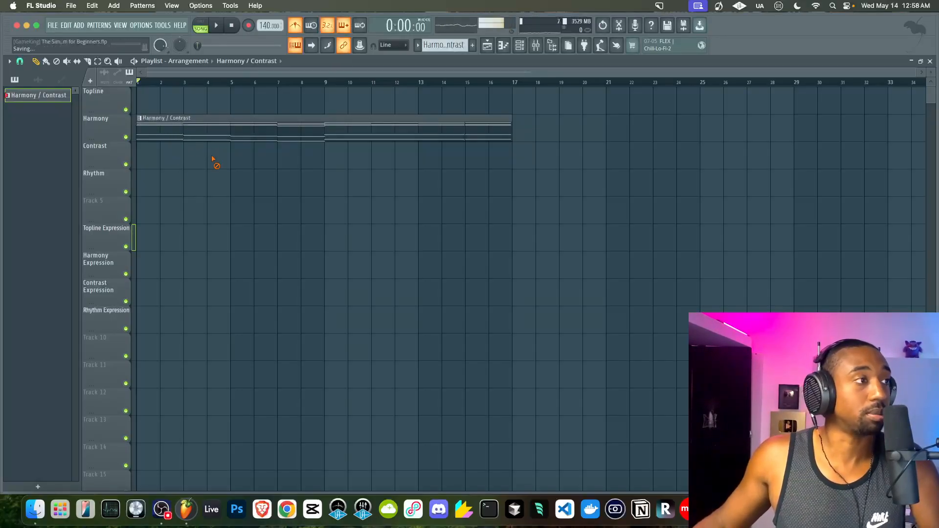
- Switch to the empty Pattern 2, route the Serum 2 channel to mixer track 1 and play back the song
click(525, 48)
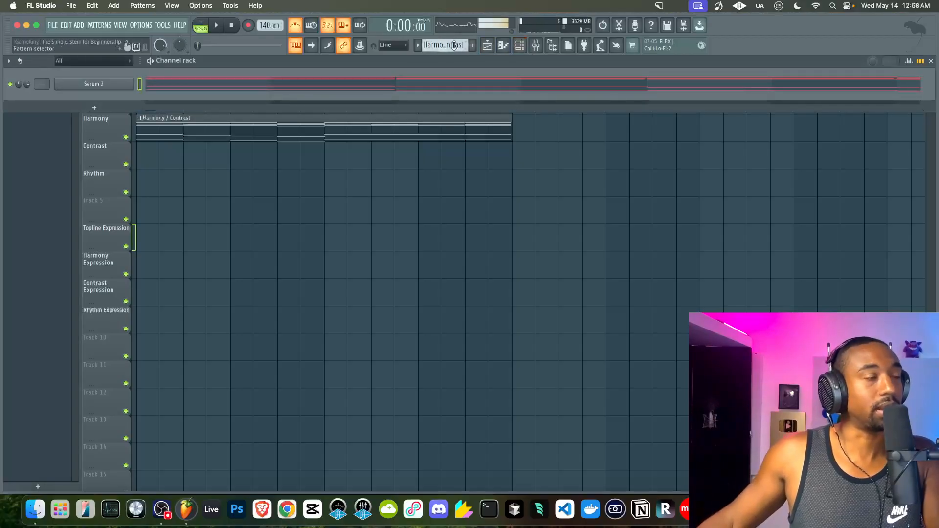
scroll(454, 45, down, 1)
key(space)
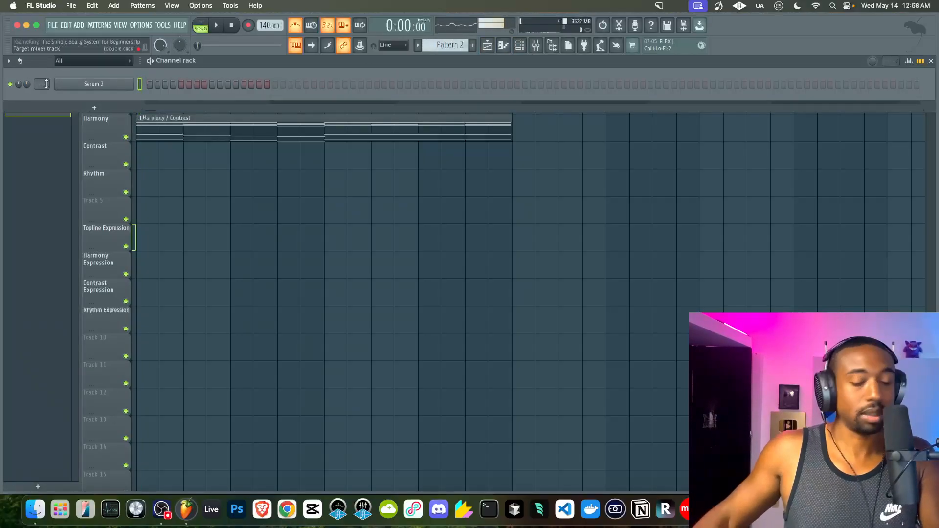
key(F9)
key(space)
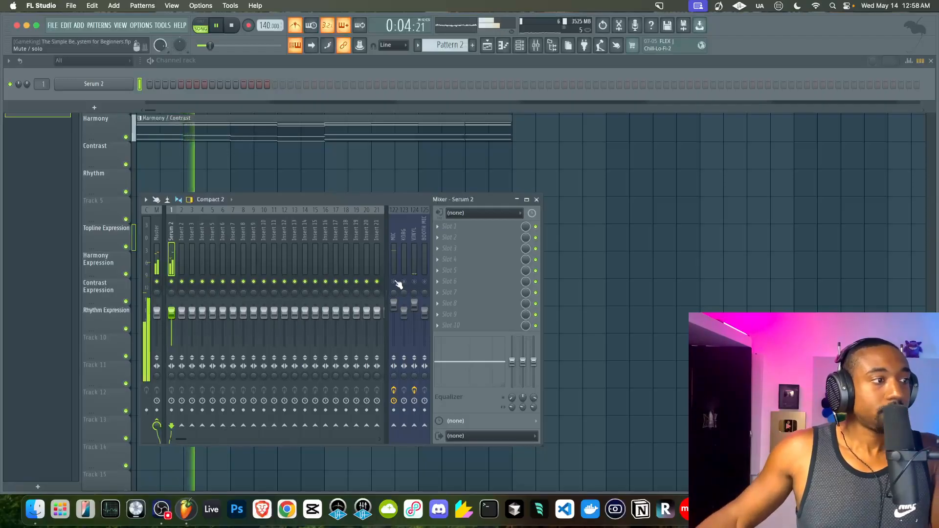
- Add a second Serum 2 with the Bell - Beautiful preset from Helios - Demo Pack and route it to mixer track 2
click(125, 111)
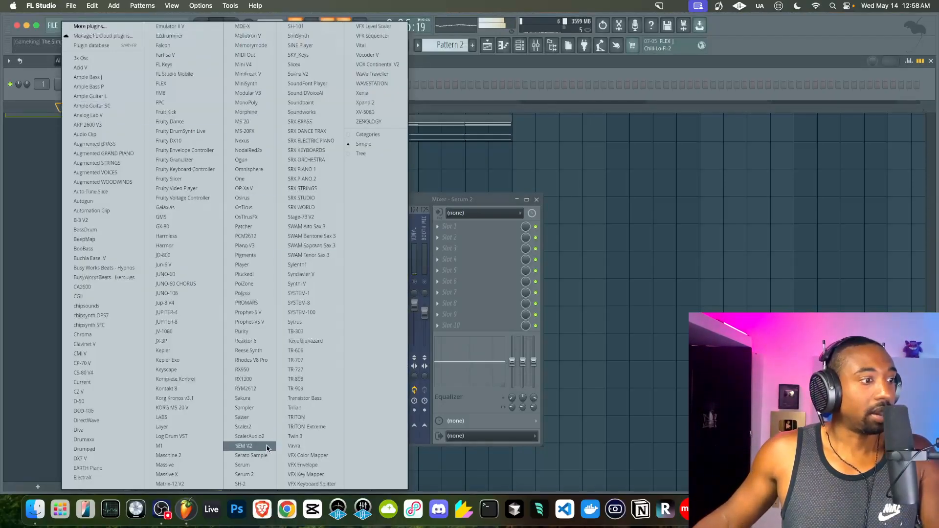
click(245, 474)
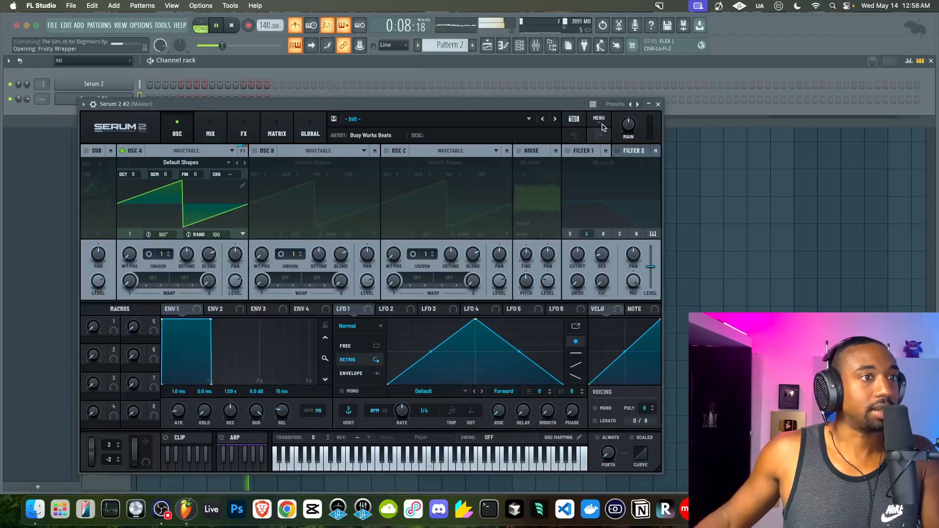
click(573, 118)
click(87, 162)
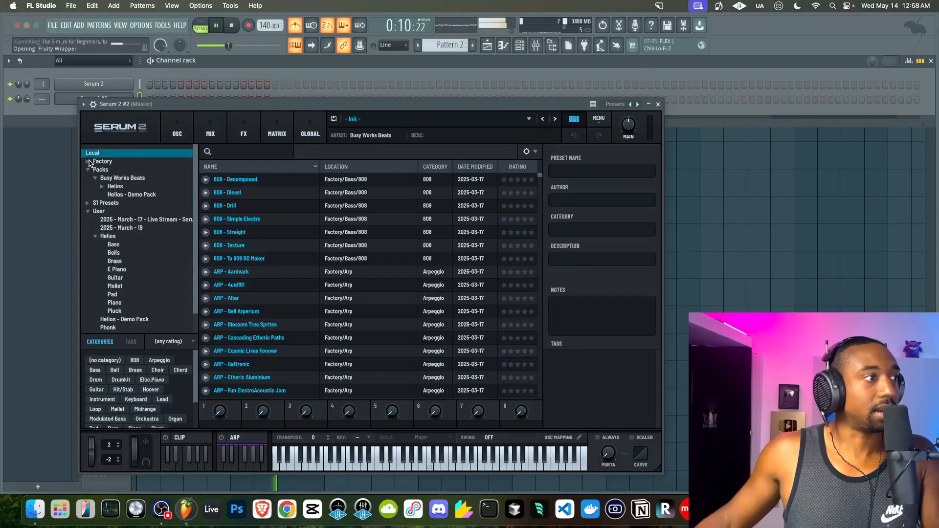
click(120, 195)
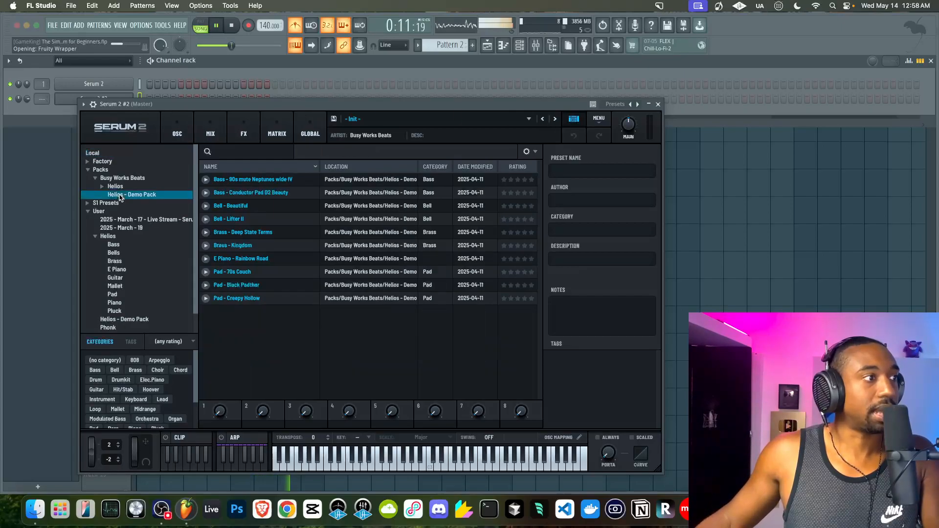
click(253, 209)
click(658, 104)
key(space)
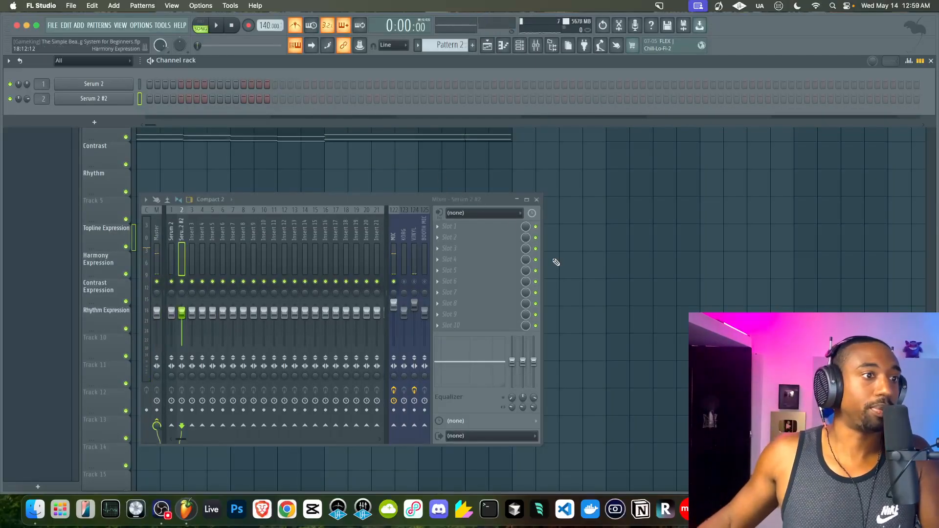
- Record a Serum 2 #2 melody of about 16 bars into Pattern 2 on the Topline track over the harmony
click(616, 264)
right_click(630, 270)
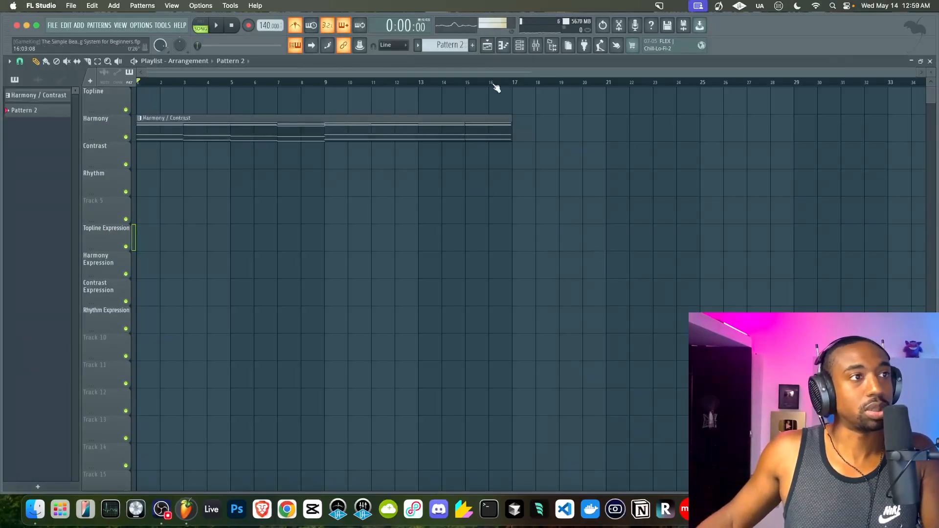
click(520, 46)
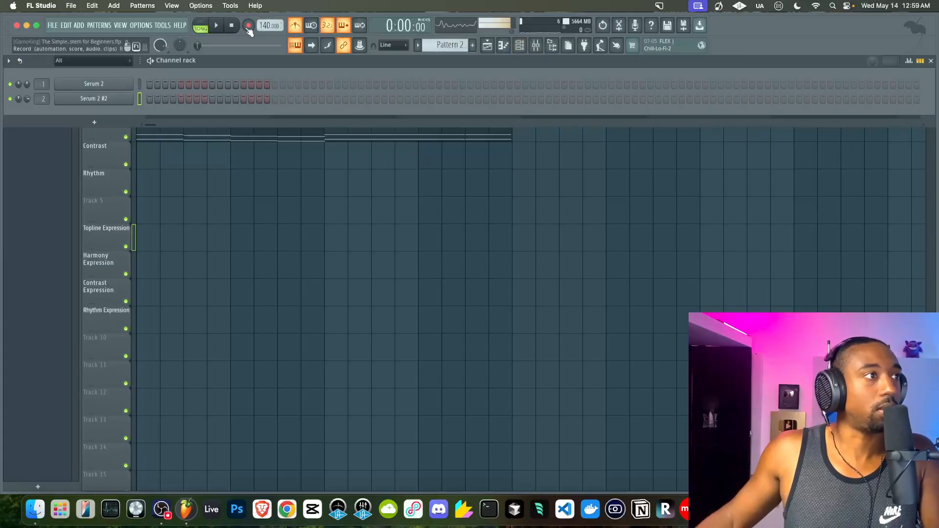
right_click(269, 186)
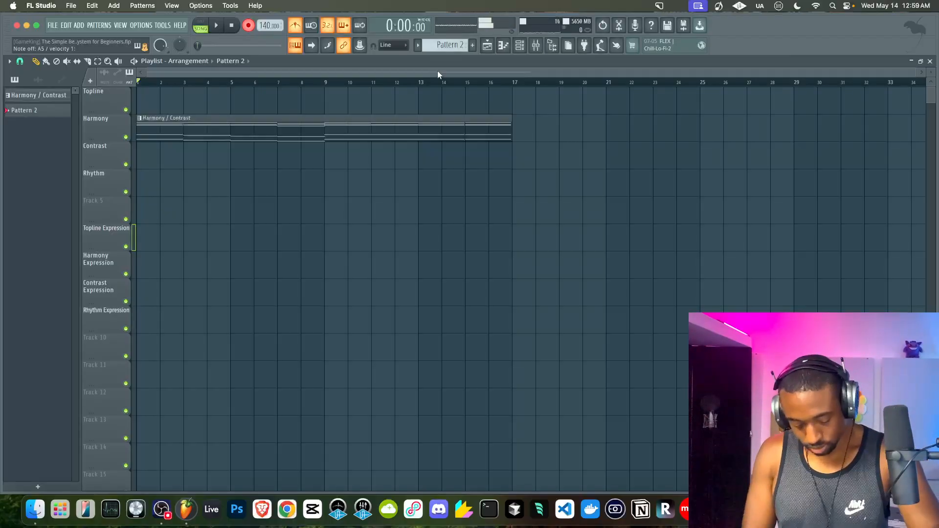
key(space)
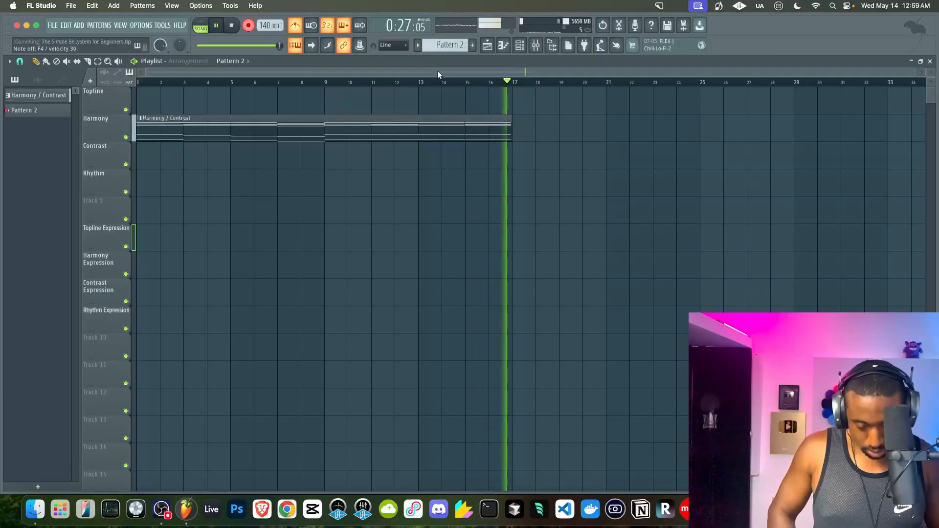
key(space)
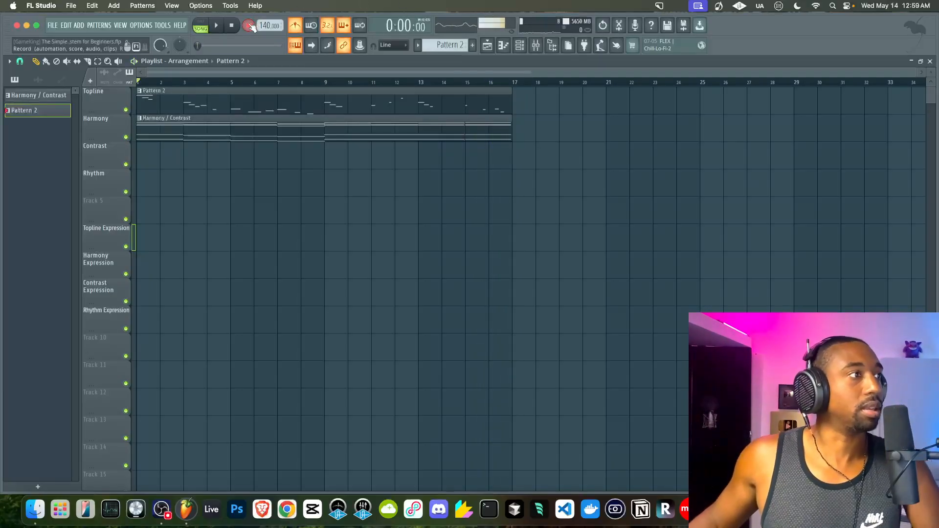
- Quantize all notes of the recorded Topline melody in the piano roll and return to the playlist
double_click(218, 101)
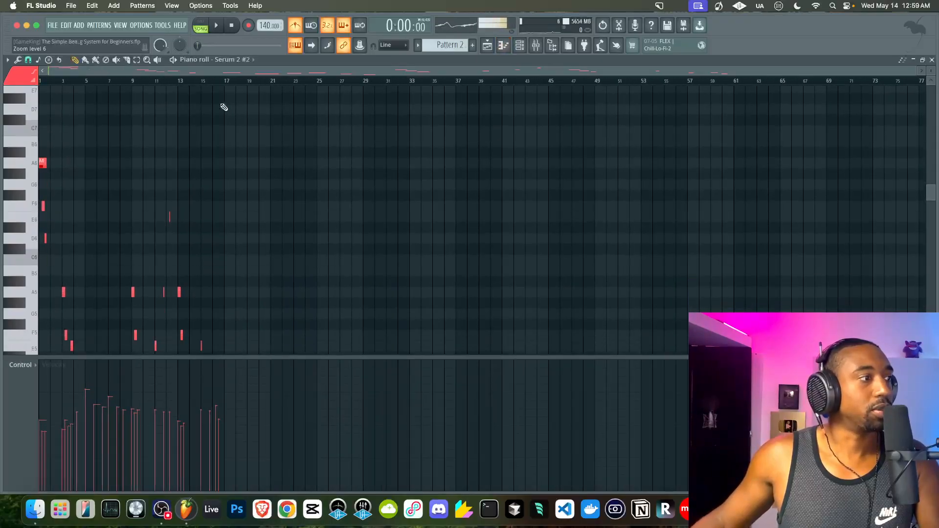
scroll(120, 178, up, 3)
scroll(120, 178, down, 4)
scroll(121, 179, up, 3)
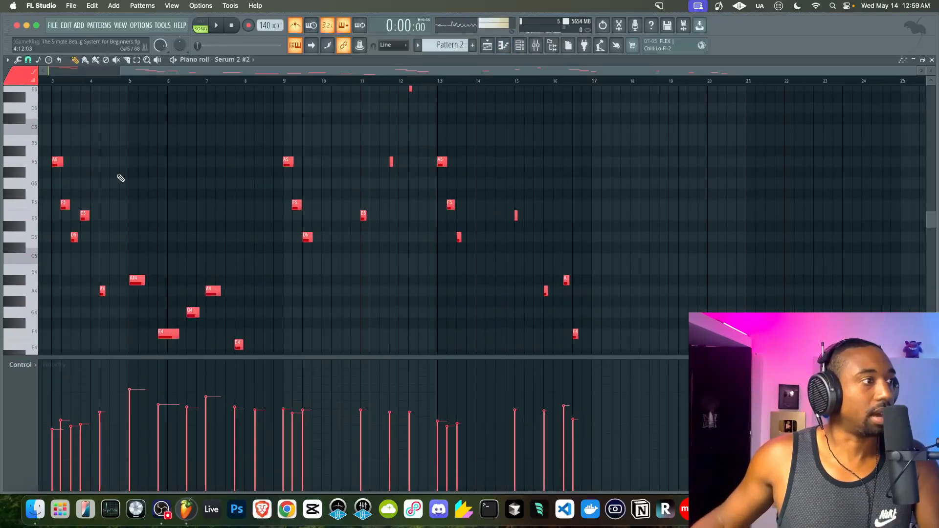
scroll(121, 178, up, 1)
scroll(121, 179, down, 5)
key(alt+q)
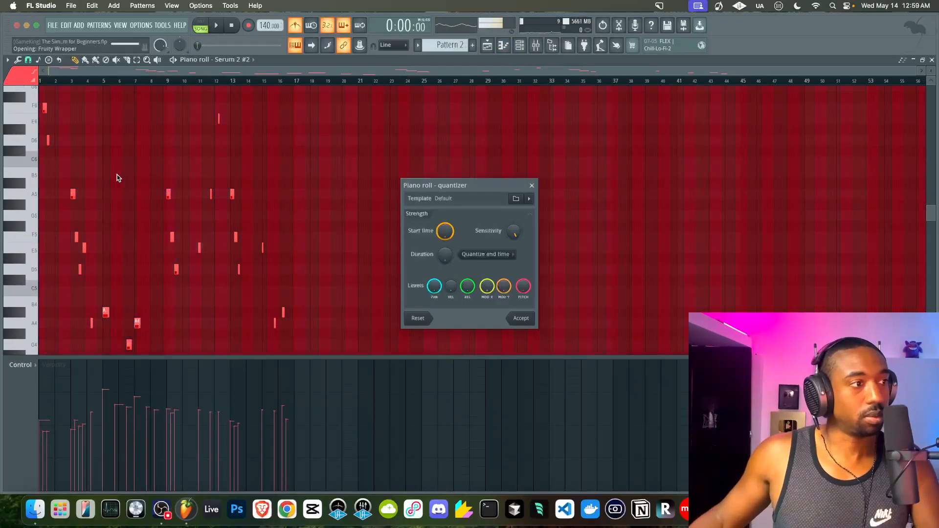
key(Return)
click(491, 49)
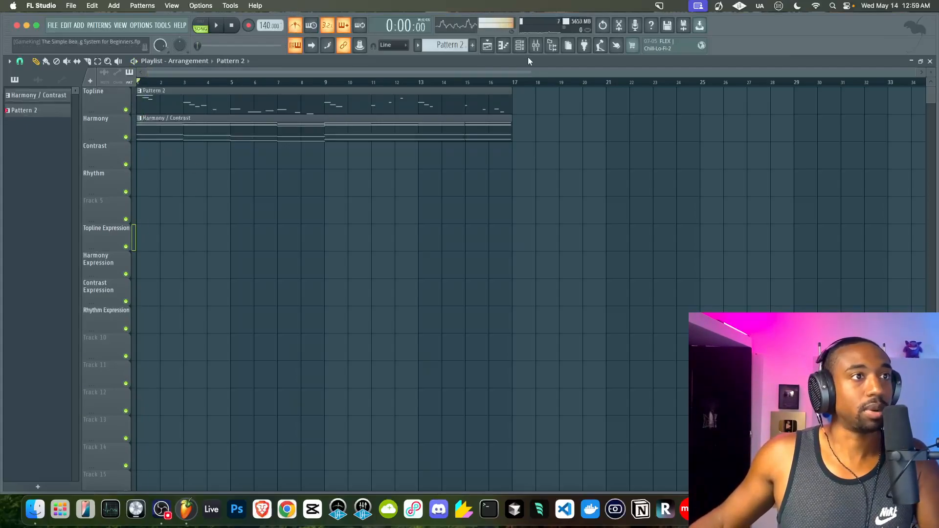
- Open the $umeenk - Metro HH (Hats) and $umeenk - Metro (SN) samples from the Go - To Drums folder in new channels
click(552, 45)
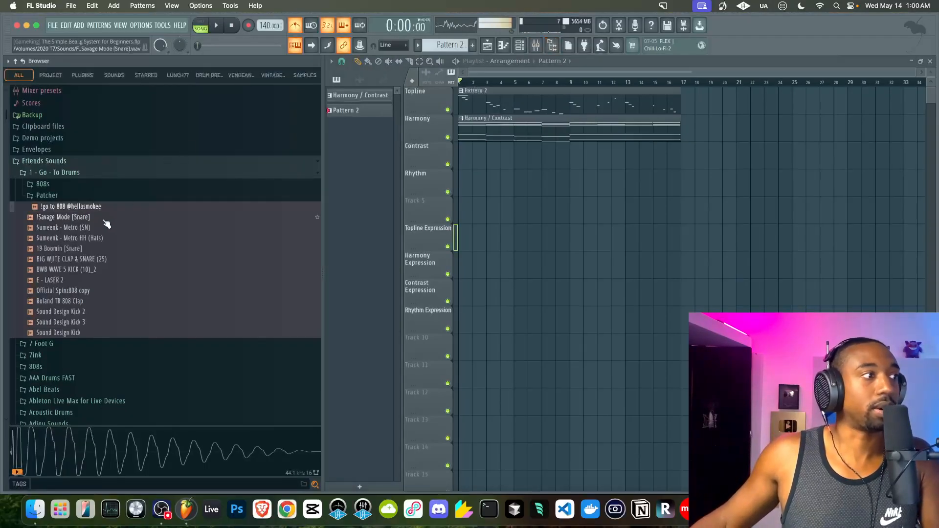
right_click(95, 240)
click(118, 249)
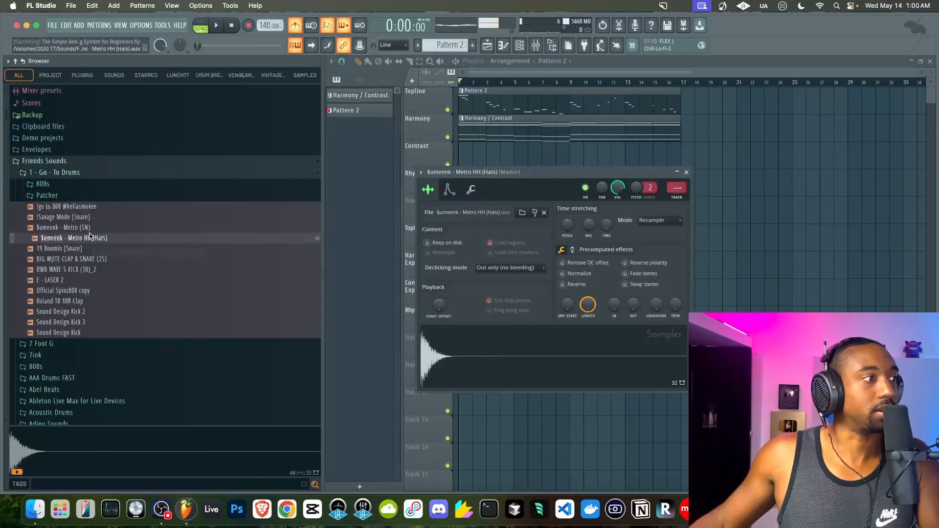
click(87, 227)
right_click(87, 228)
click(107, 238)
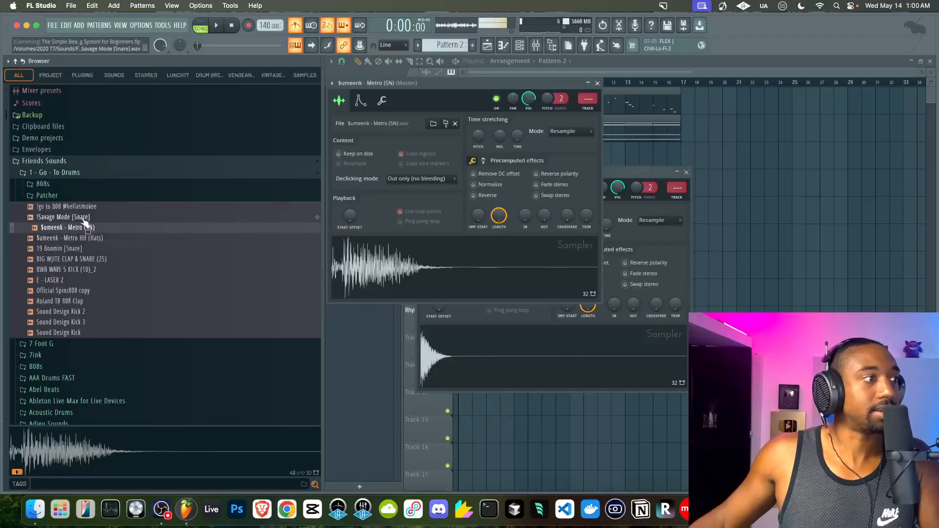
- Open the Snares folder of the Drop It Off (Vol I) kit and start song playback
click(79, 271)
click(61, 174)
scroll(78, 268, down, 15)
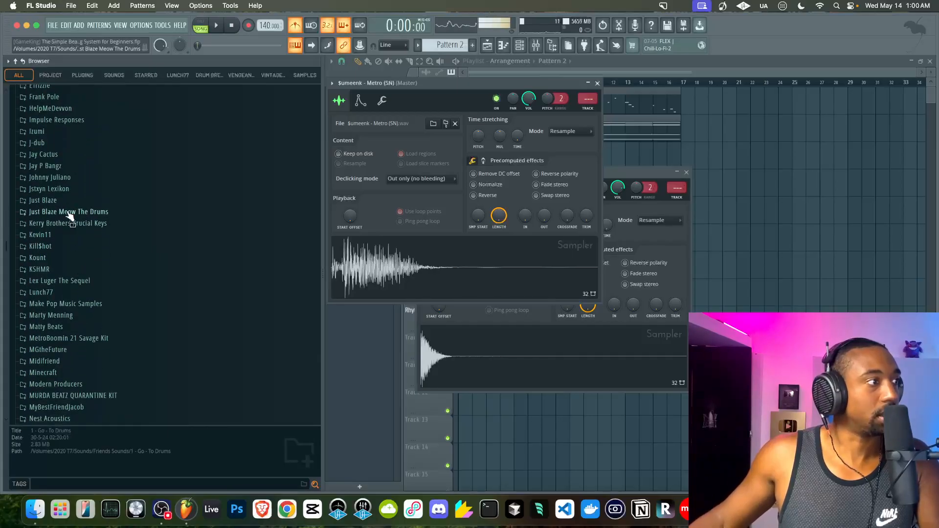
click(54, 178)
click(77, 189)
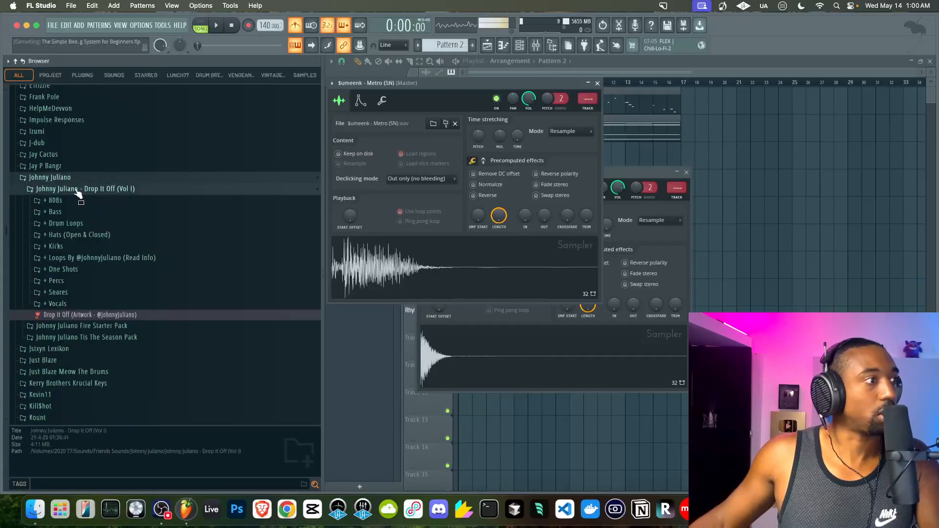
click(68, 292)
key(space)
- Audition the kit's snares over the song and open Snare (666-5) in a new channel
click(82, 157)
key(Up)
key(Up)
key(Up)
key(Up)
key(Up)
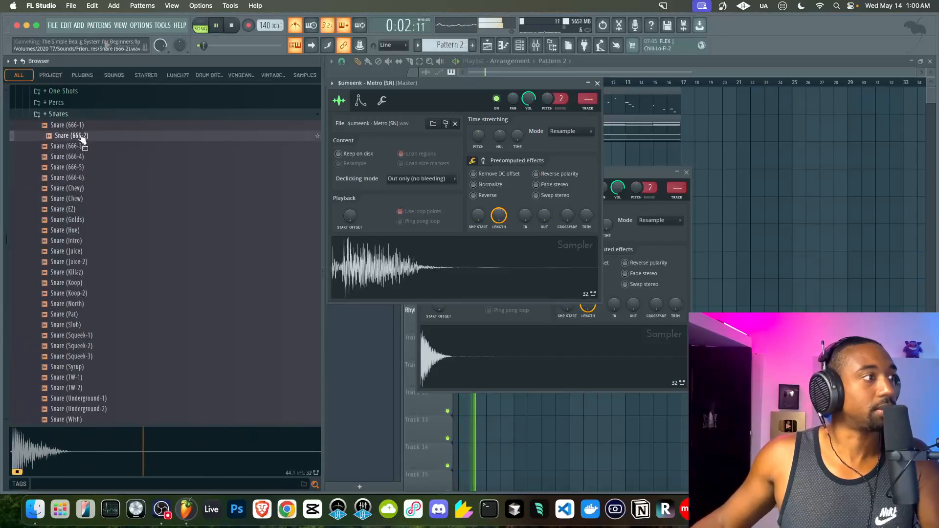
click(84, 168)
right_click(85, 172)
click(92, 183)
- Audition closed hat samples from the Drop It Off (Vol I) kit over the song
click(74, 116)
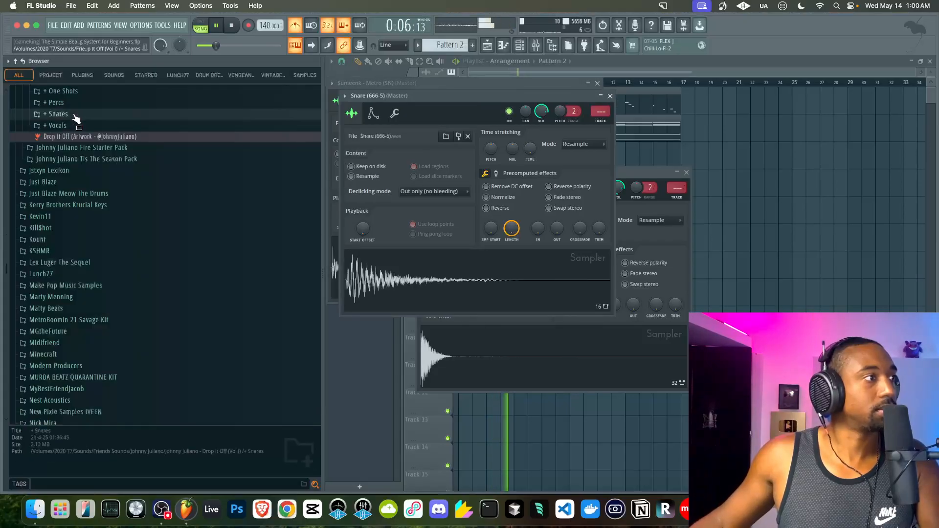
scroll(76, 119, up, 5)
click(75, 183)
click(75, 185)
click(76, 185)
click(76, 204)
click(75, 195)
click(75, 203)
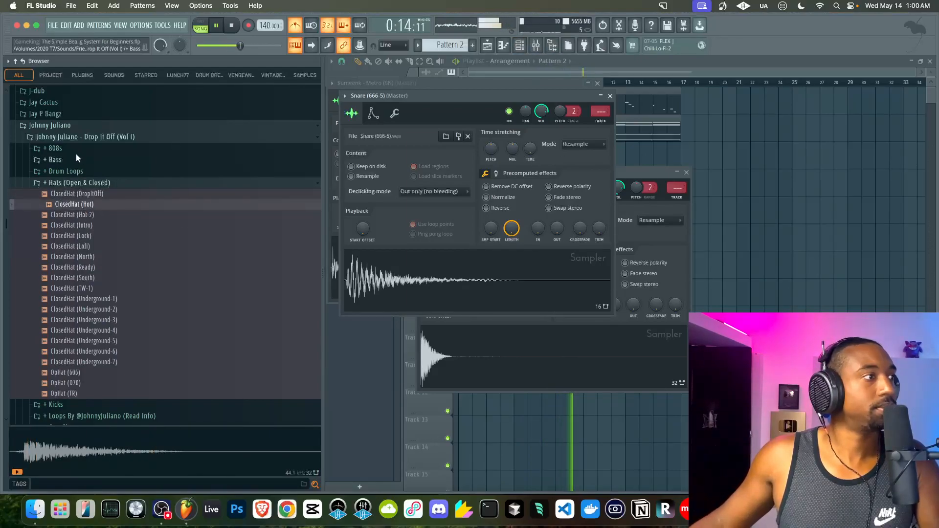
- Audition the kit's kicks, open Kick (Chevy) in a new channel and stop playback
click(71, 183)
click(69, 195)
click(78, 206)
click(80, 215)
right_click(80, 215)
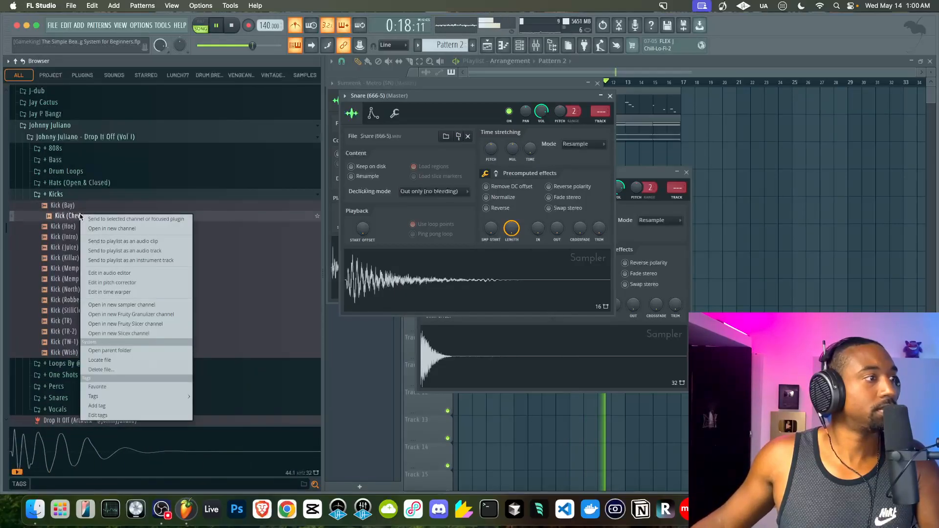
click(102, 228)
key(space)
- Route the hat, both snare and kick channels to mixer tracks 3 through 6
key(F6)
drag(461, 113, 461, 168)
key(ctrl+l)
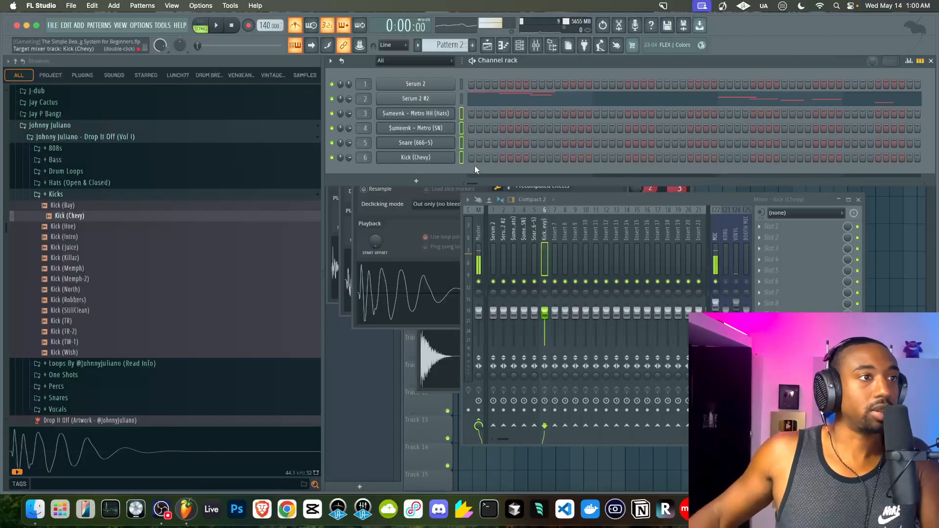
- Switch to the empty Pattern 3 and place it as a two-bar clip at the start of the Rhythm track
scroll(457, 44, down, 1)
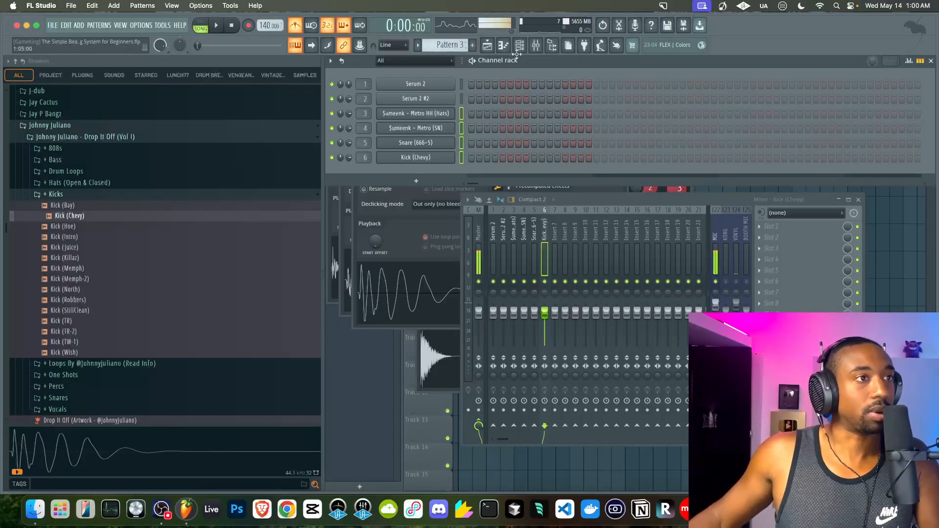
click(488, 48)
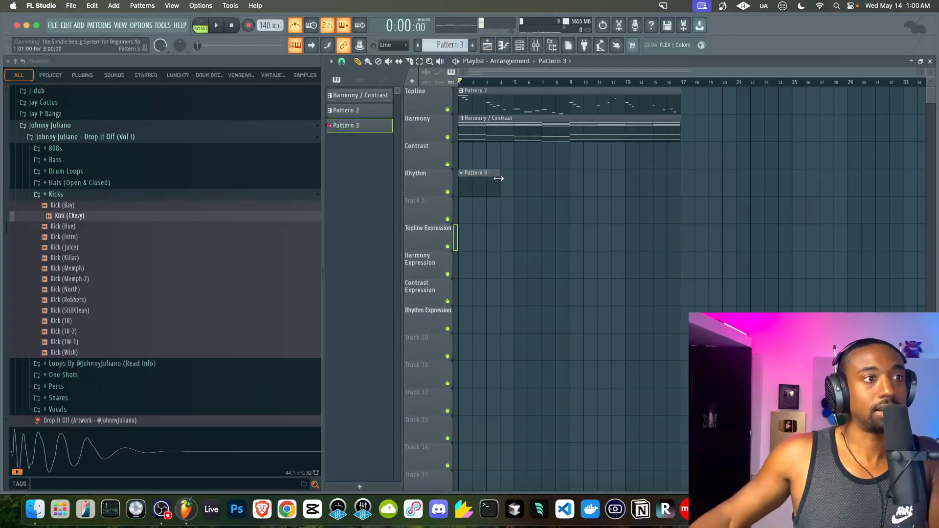
click(525, 49)
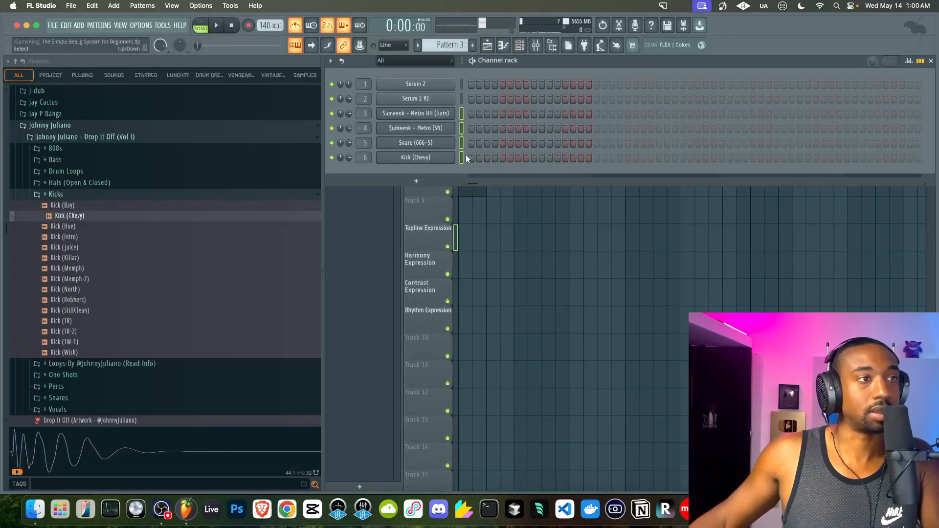
click(552, 47)
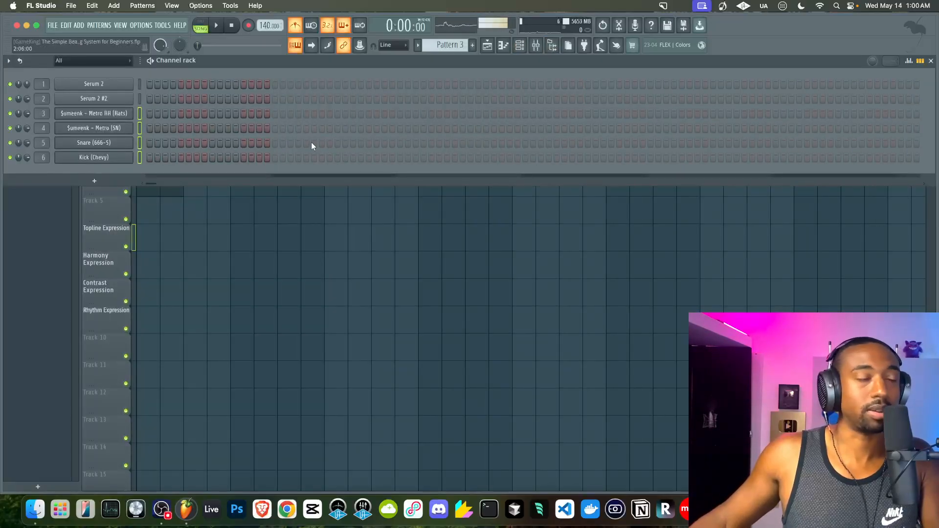
- Program a Kick (Chevy) hit on step 1 and Snare (666-5) hits on steps 9, 25, 41 and 57
click(149, 158)
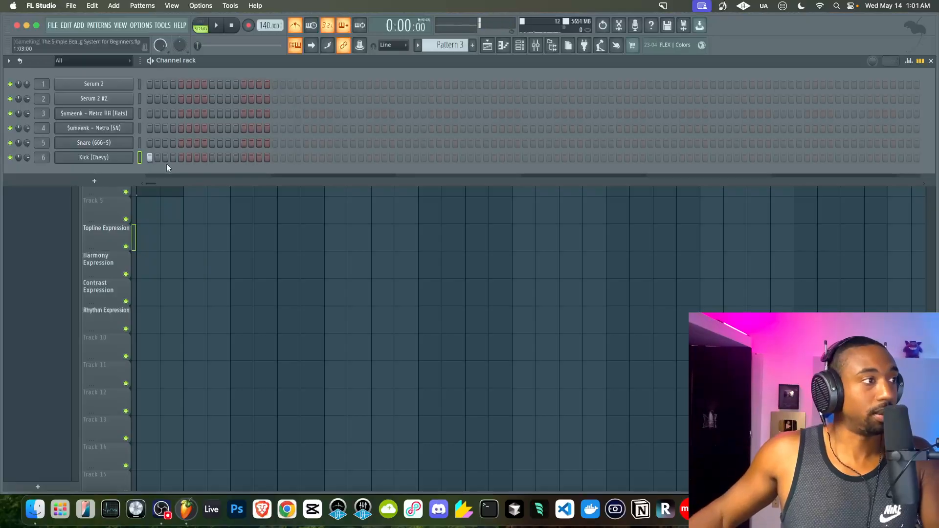
click(212, 143)
key(space)
click(337, 143)
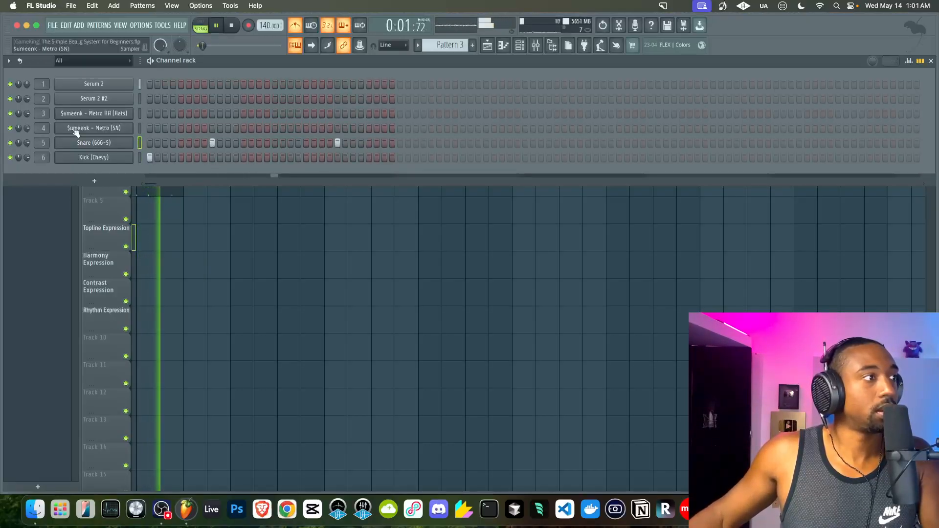
click(462, 143)
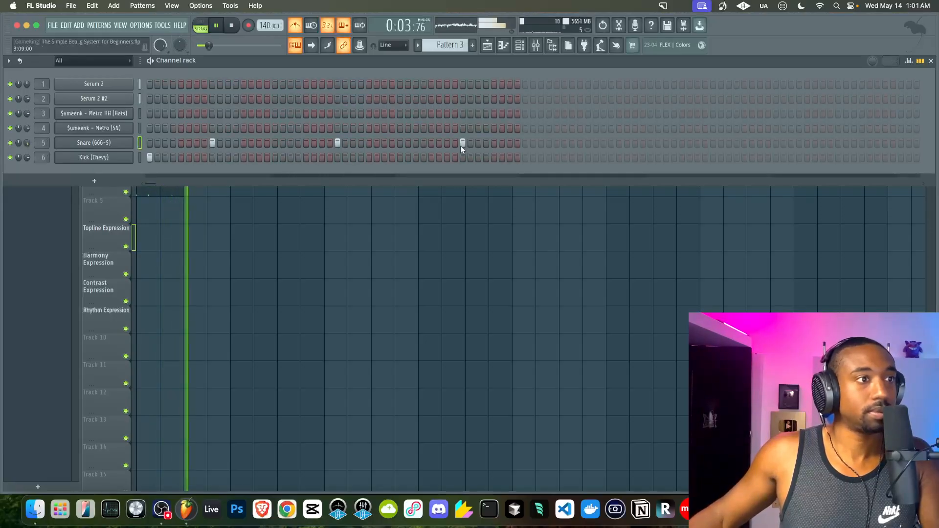
- Extend the Pattern 3 clip on the Rhythm track to four bars and restart playback
click(258, 230)
key(space)
right_click(264, 240)
key(space)
drag(182, 186, 235, 182)
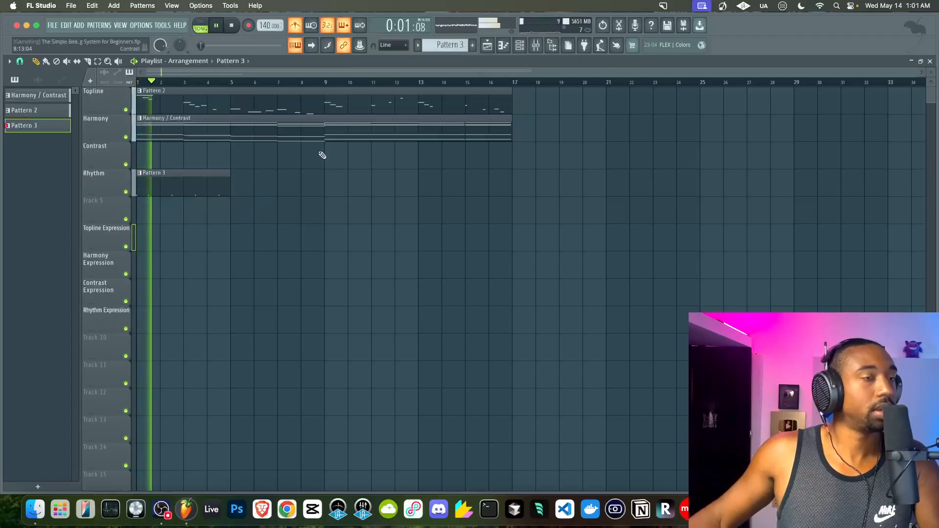
- Fill every second step of the $umeenk - Metro HH (Hats) channel in Pattern 3
key(F6)
right_click(131, 112)
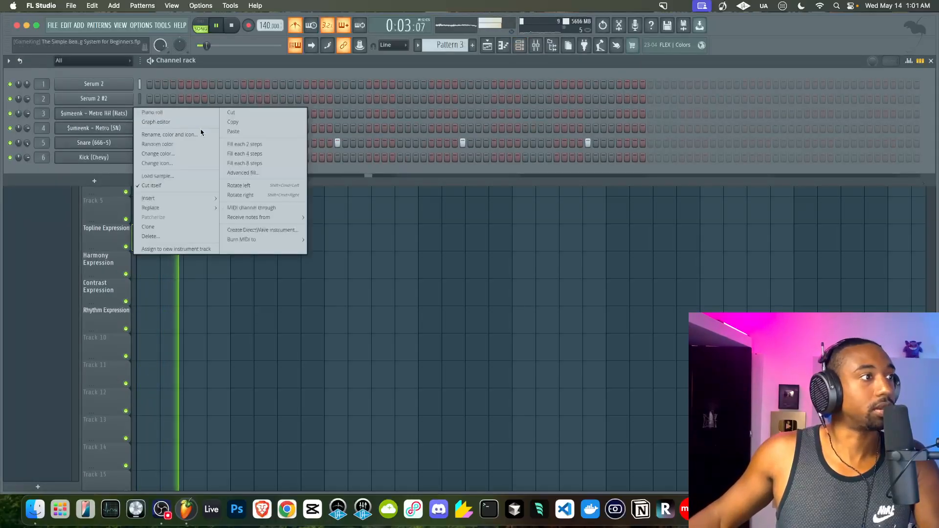
click(245, 144)
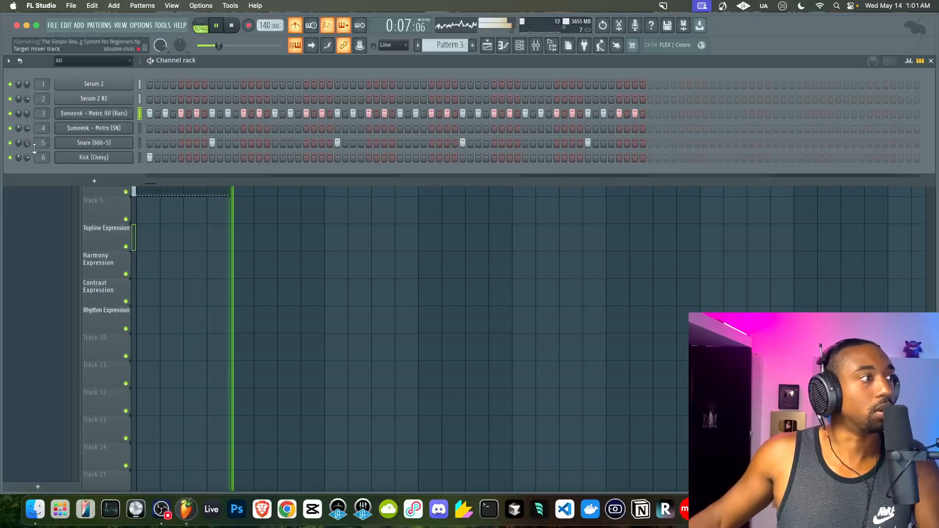
- Add Kick (Chevy) hits on steps 19, 21 and 27 of Pattern 3
click(290, 157)
click(307, 157)
click(353, 158)
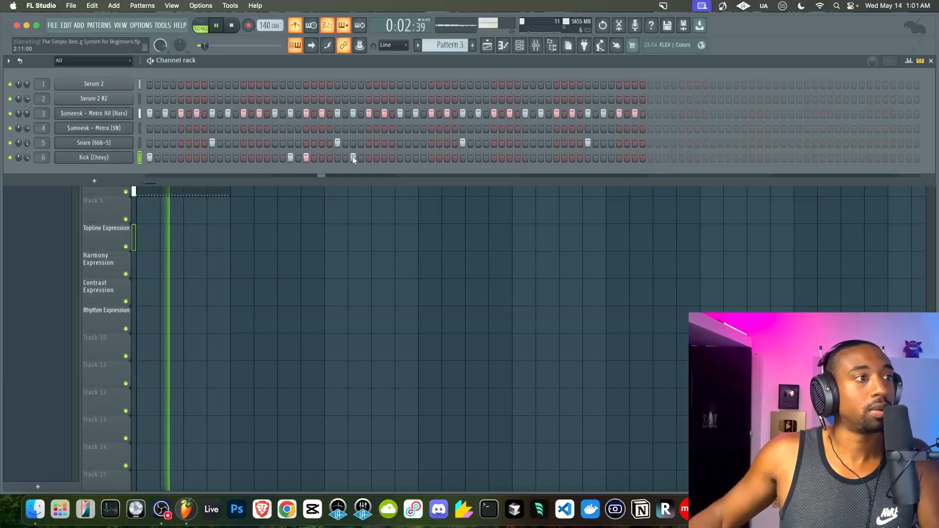
- Add Kick (Chevy) hits on steps 33, 51, 53 and 59 of Pattern 3
click(400, 157)
click(540, 157)
click(557, 157)
click(603, 158)
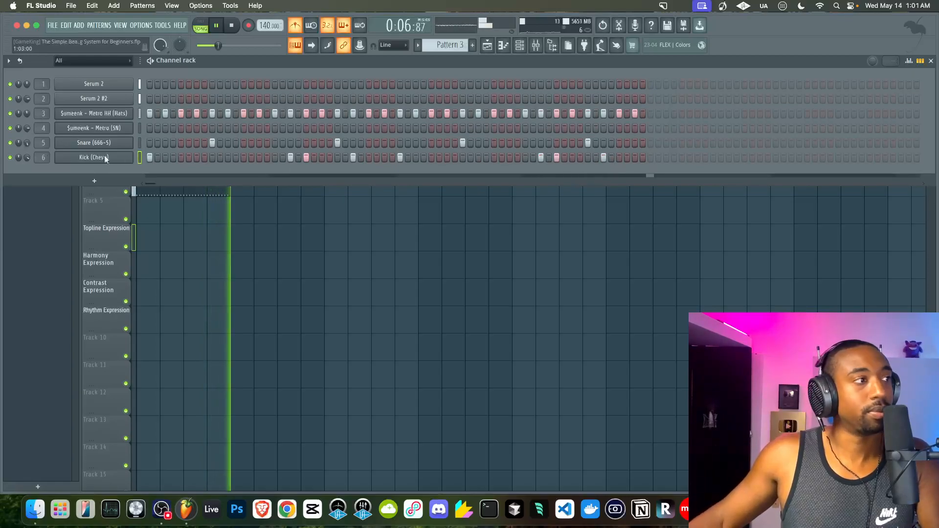
- Duplicate the four-bar Pattern 3 clip three times along the Rhythm track to fill 16 bars
click(55, 192)
drag(220, 219, 190, 173)
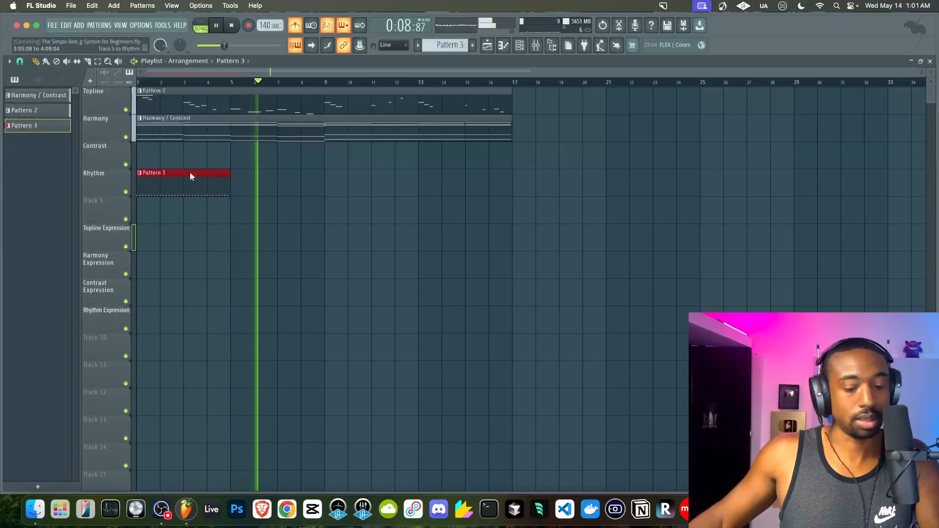
key(ctrl+b)
key(ctrl+b)
key(ctrl+b)
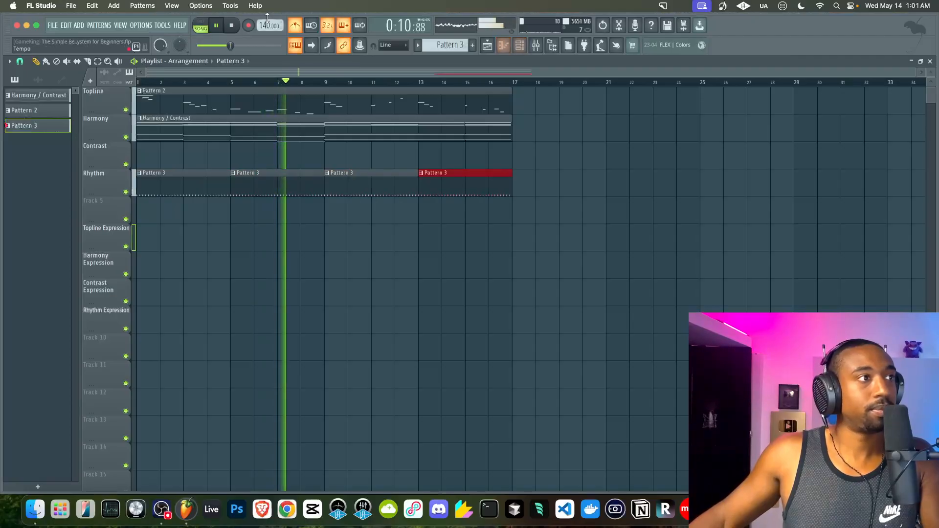
click(331, 214)
- Switch to the empty Pattern 4 and stop playback
click(522, 45)
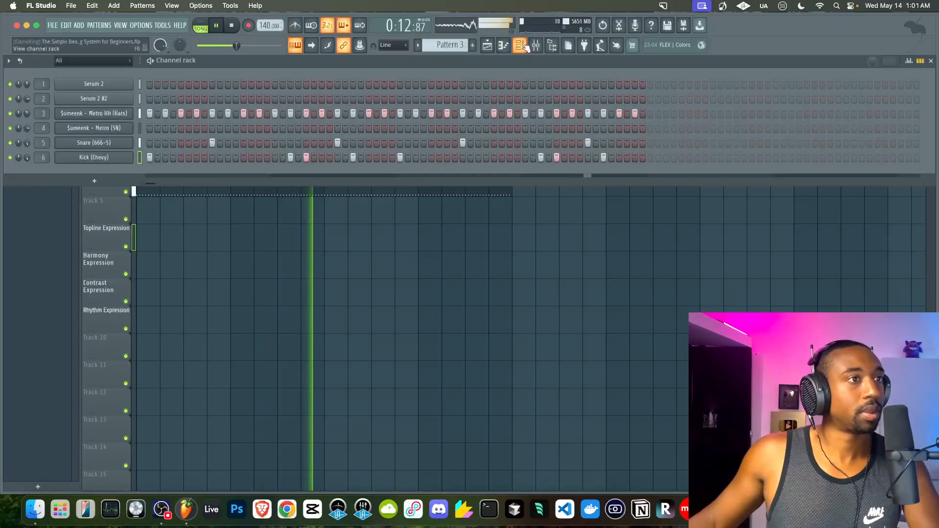
click(472, 45)
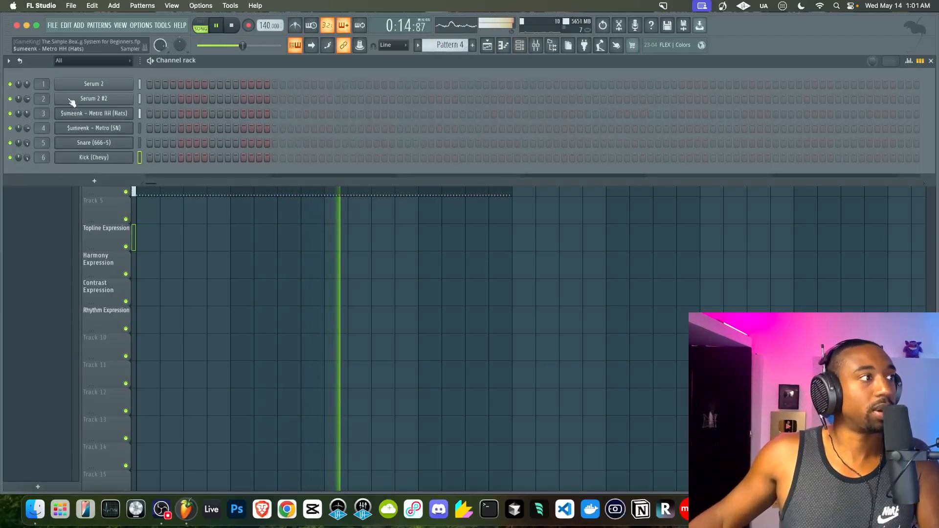
key(space)
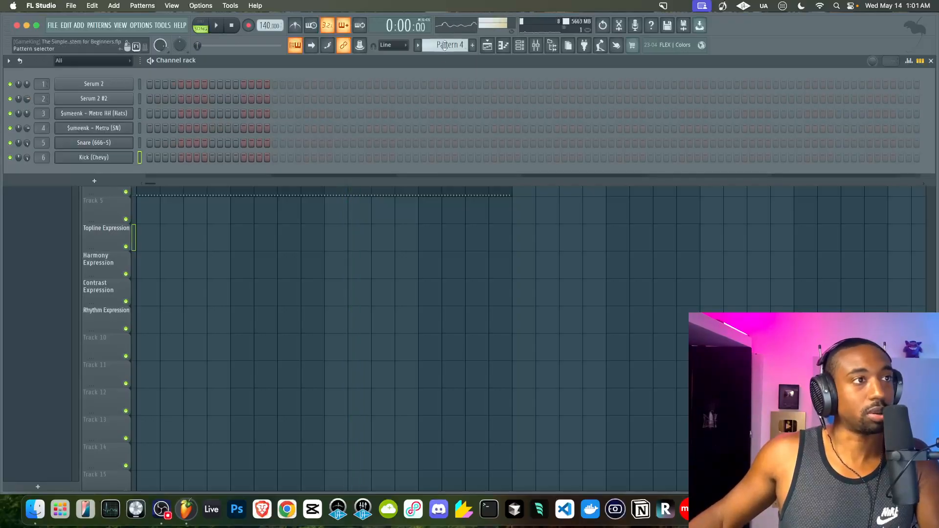
right_click(276, 274)
scroll(286, 173, down, 3)
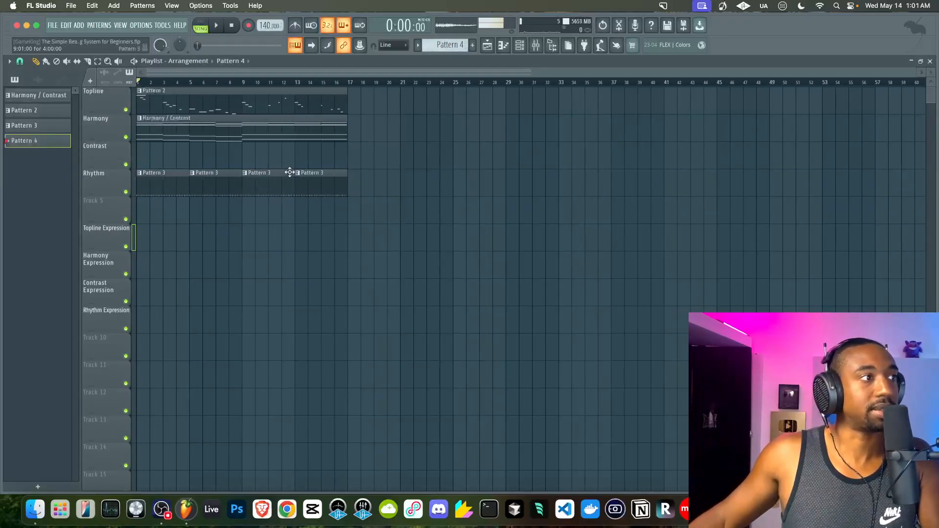
- Add a third Serum 2 channel with the Bell - Lifter II preset from Helios - Demo Pack and route it to mixer track 7
click(520, 45)
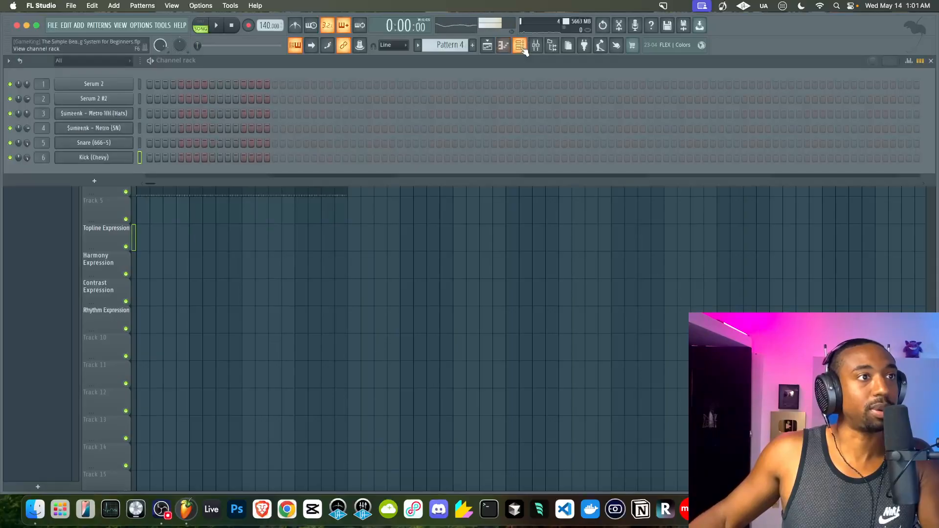
click(94, 181)
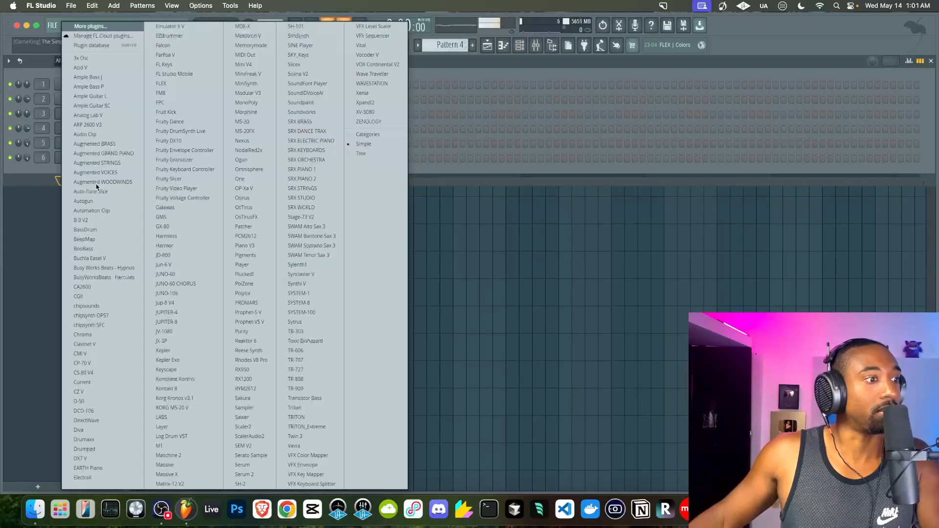
click(245, 474)
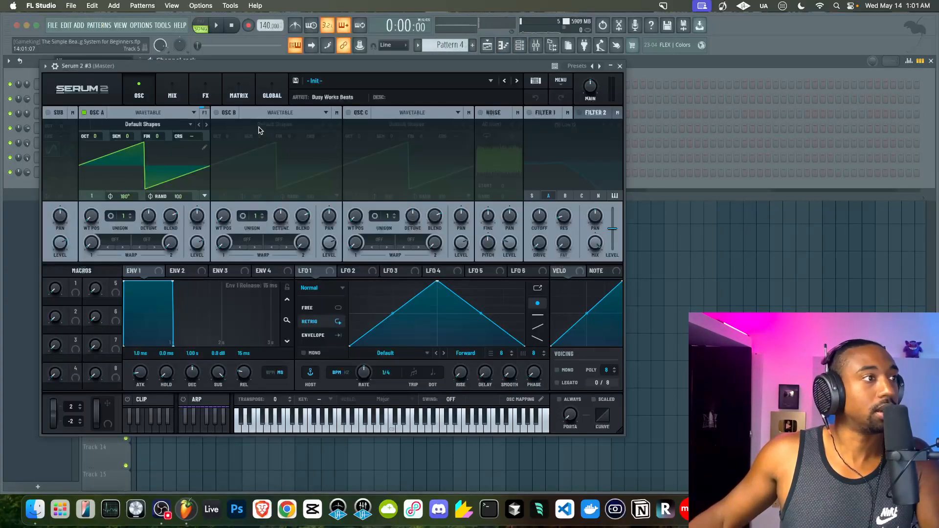
click(534, 81)
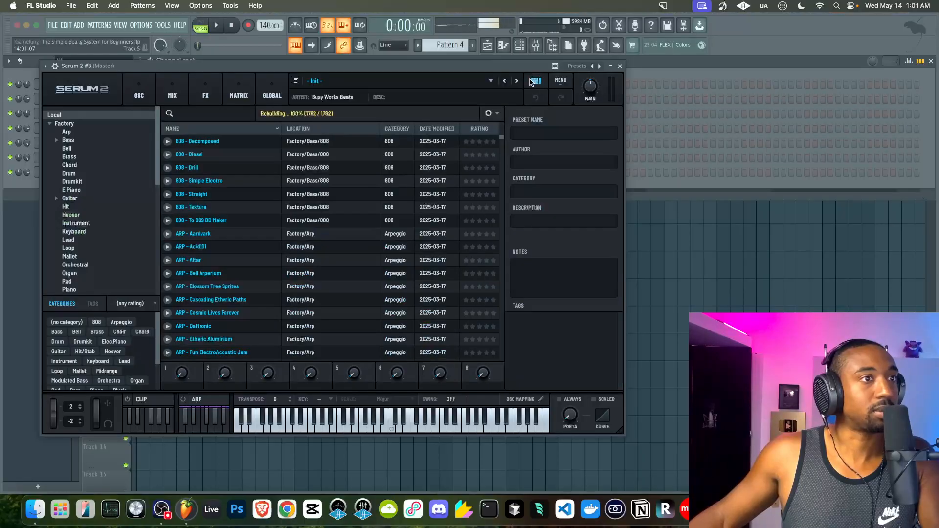
click(51, 123)
click(79, 156)
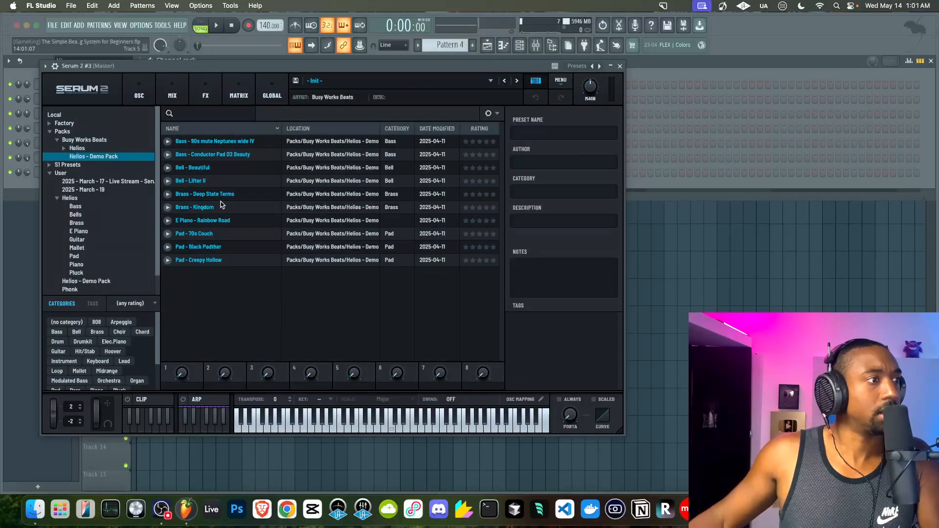
click(217, 182)
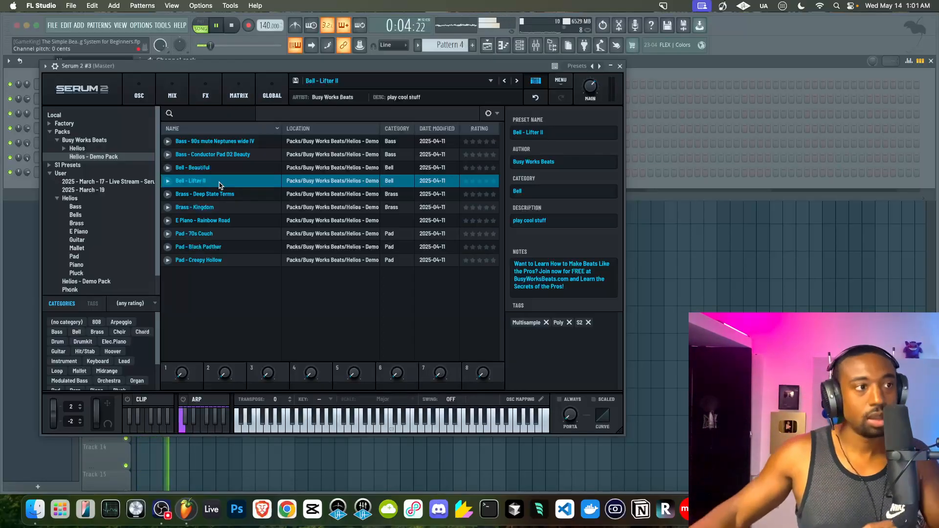
click(619, 66)
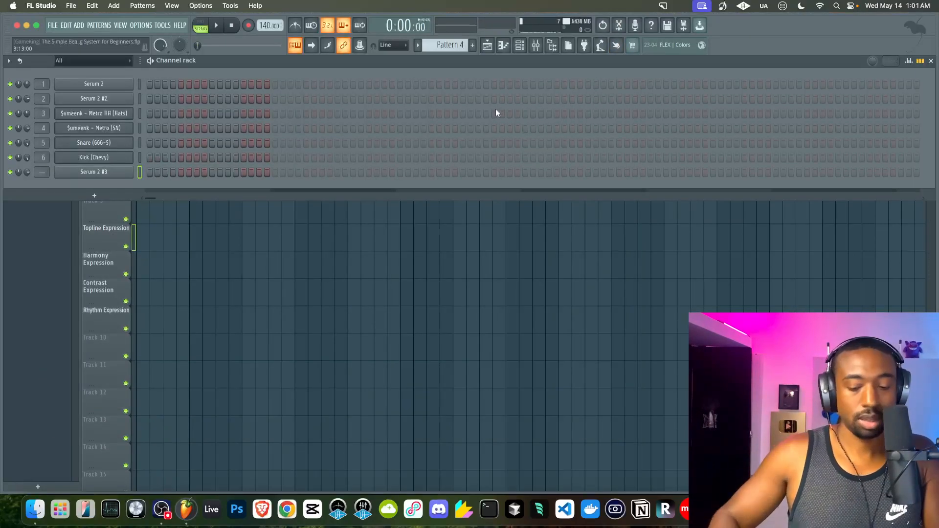
key(F9)
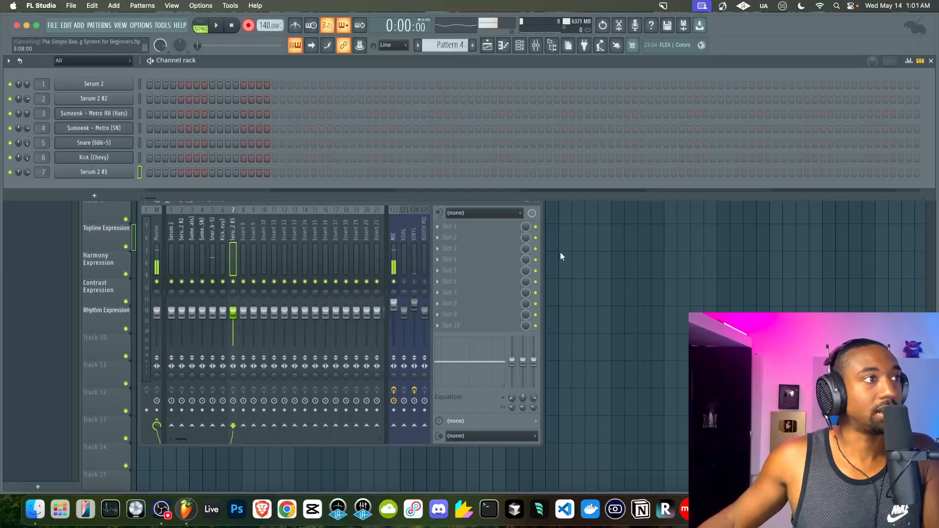
- Record a Serum 2 #3 bell part into Pattern 4, undoing the short first take and recording again across the full 16 bars
key(F5)
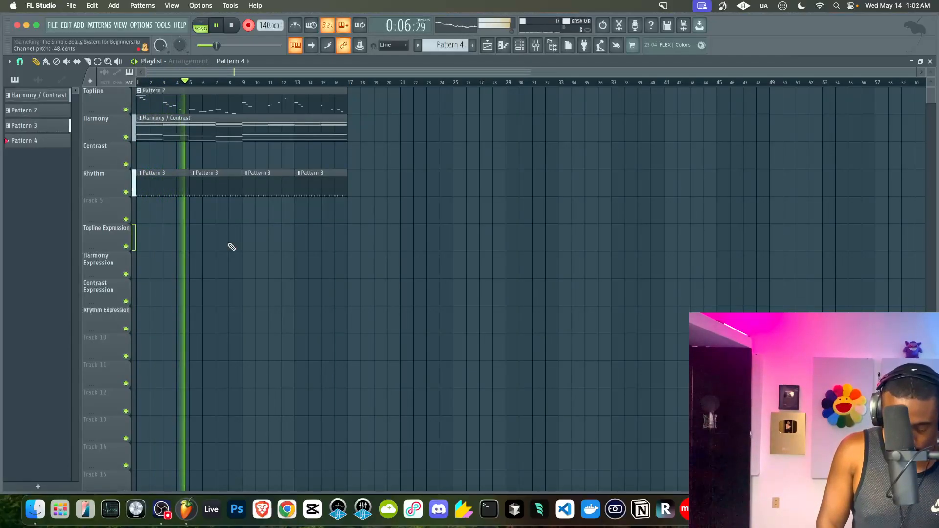
key(space)
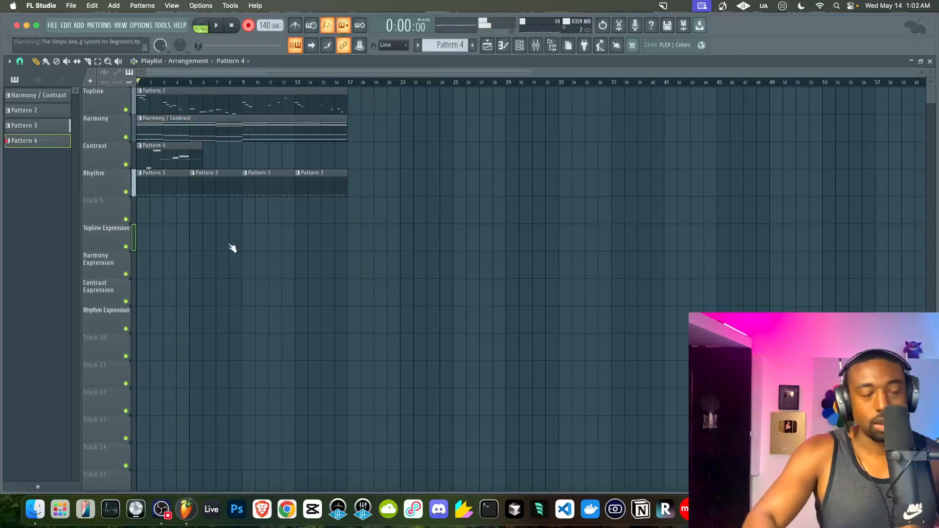
key(super+z)
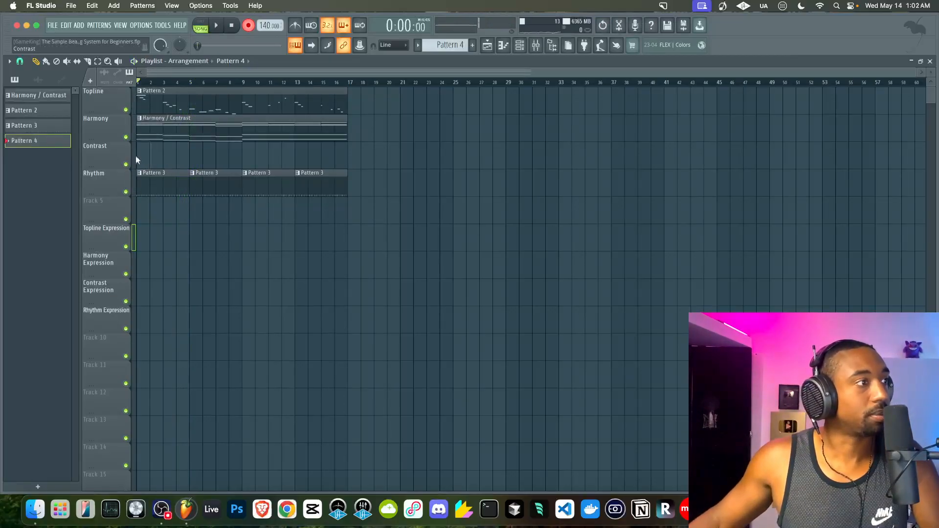
key(space)
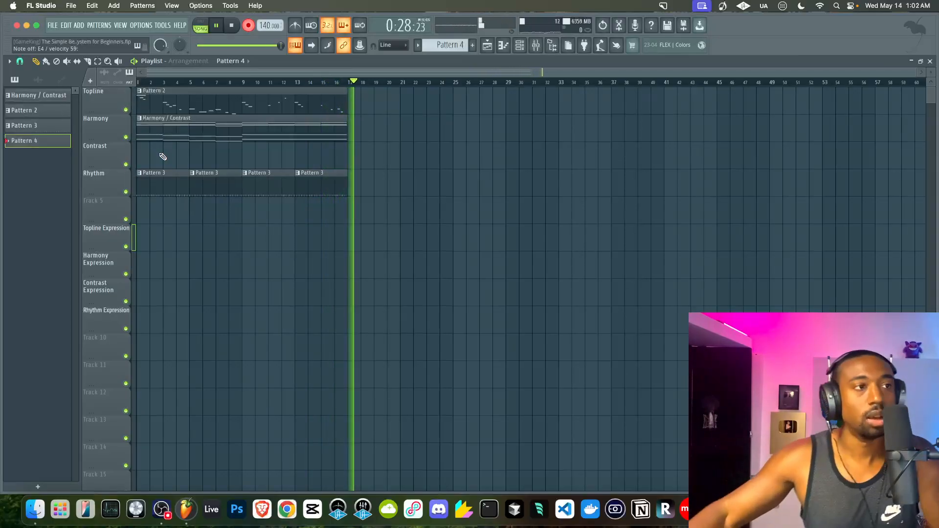
click(163, 157)
key(space)
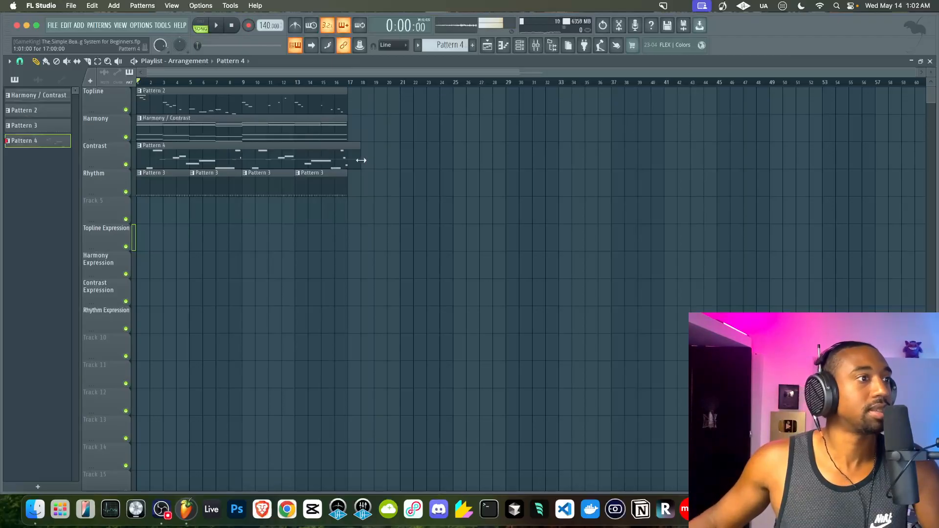
- Trim the Pattern 4 clip to 16 bars, move it to the Topline Expression track and play it back briefly
drag(323, 158, 318, 245)
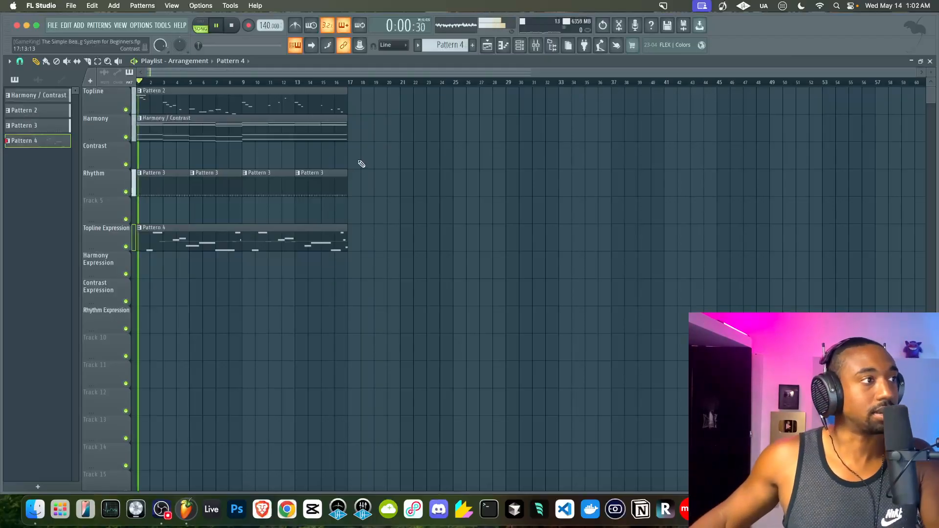
key(F6)
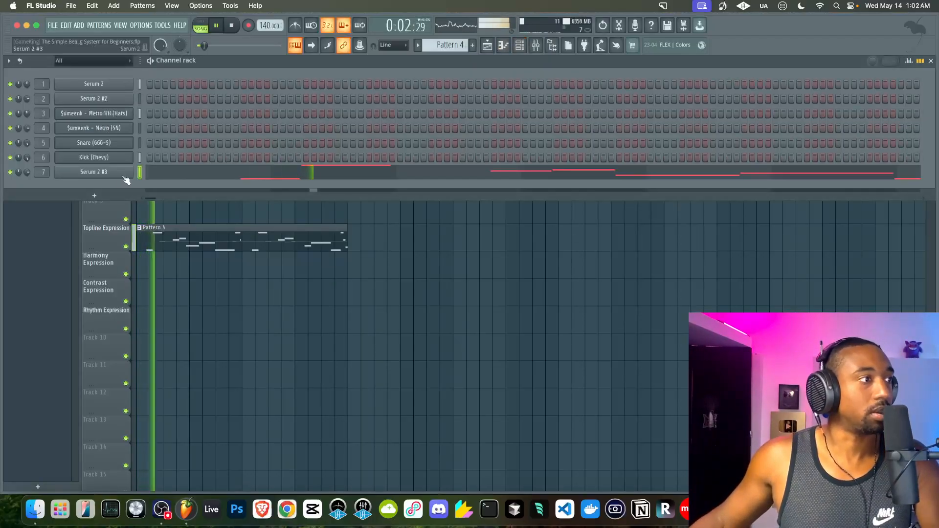
key(space)
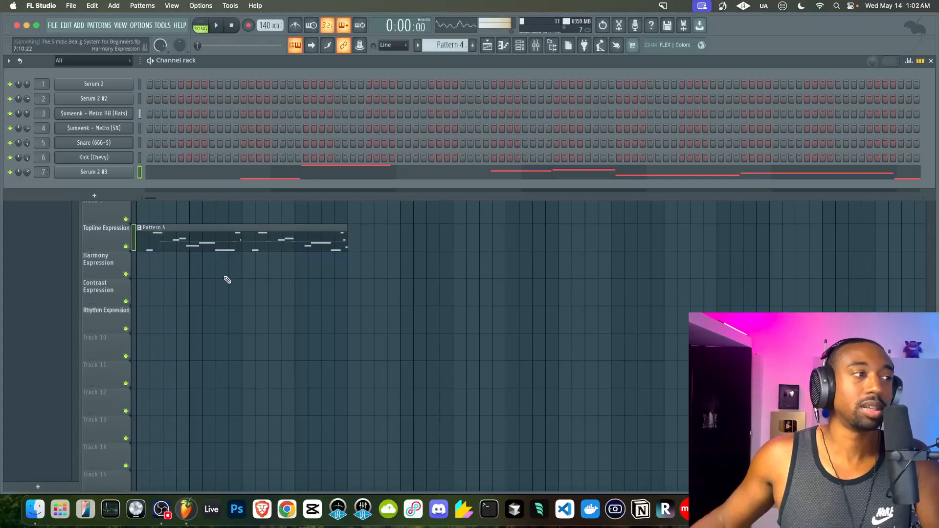
key(F6)
drag(179, 237, 171, 299)
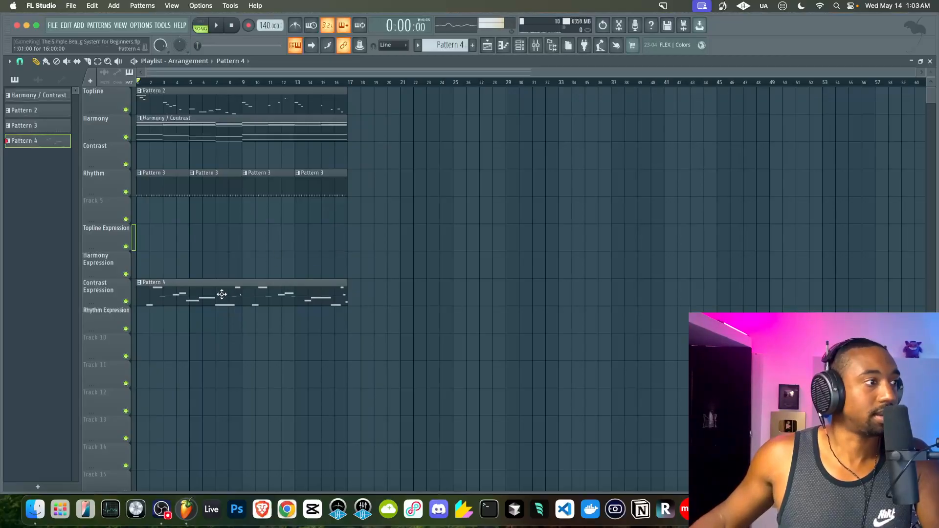
key(super+z)
- Play the arrangement briefly and set the Serum 2 #3 channel volume to 60%
key(space)
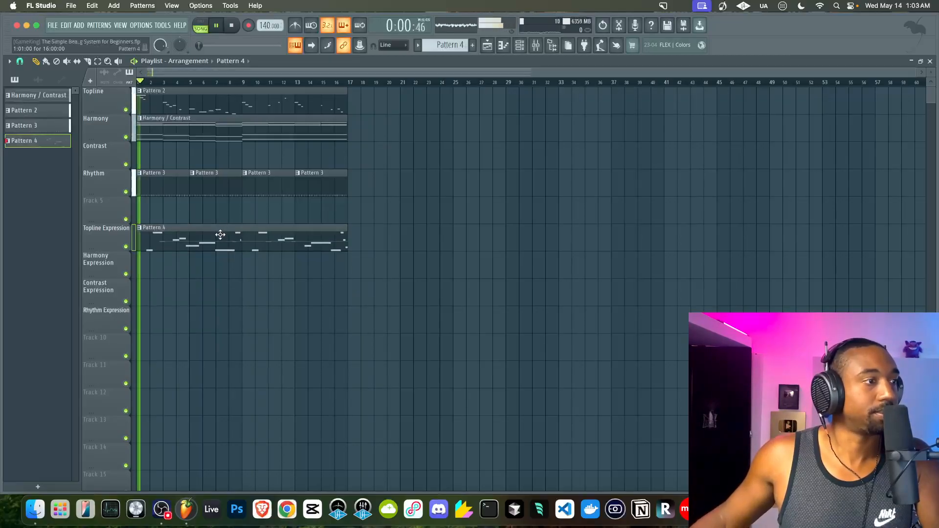
click(521, 46)
key(space)
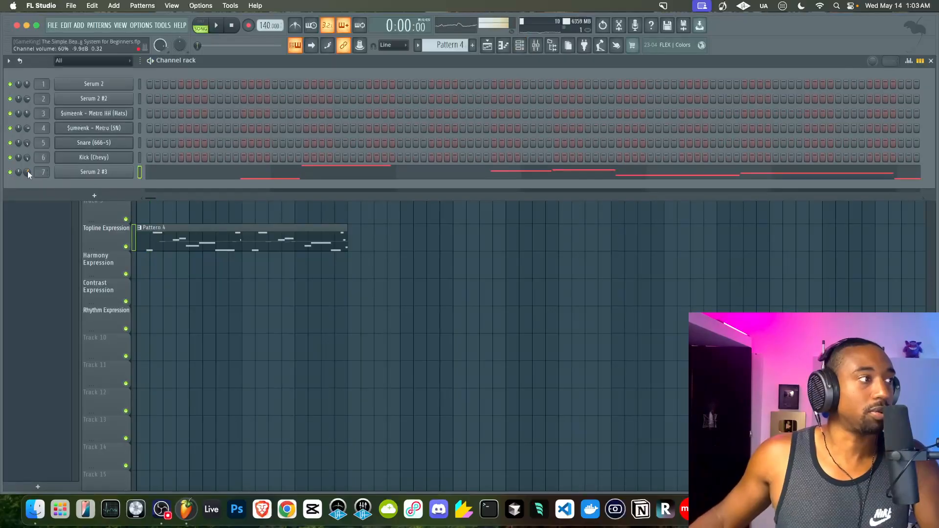
- Move the Pattern 4 clip from Topline Expression to the Contrast Expression track and switch to the empty Pattern 5
key(F6)
drag(161, 241, 169, 290)
click(524, 44)
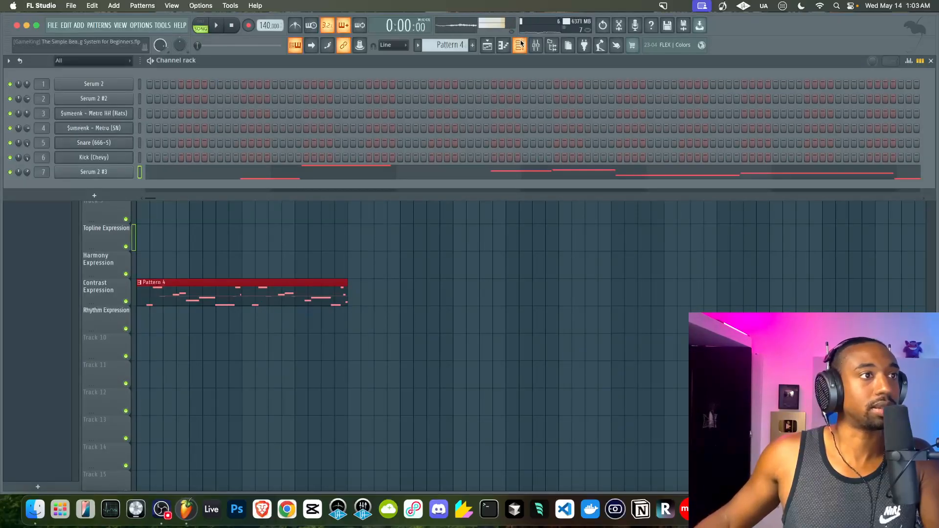
scroll(459, 45, down, 1)
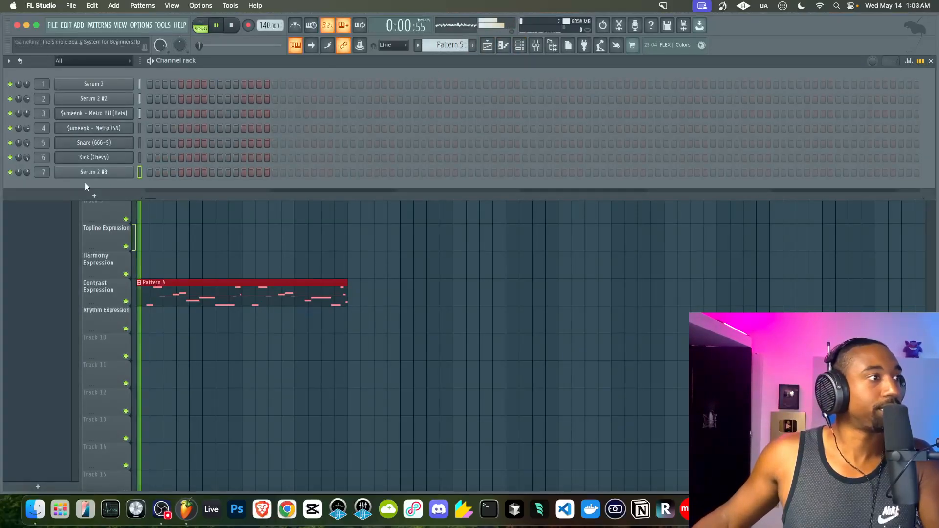
- Add a fourth Serum 2 channel with the E Piano - Rainbow Road preset from Helios - Demo Pack and route it to mixer track 8
click(94, 196)
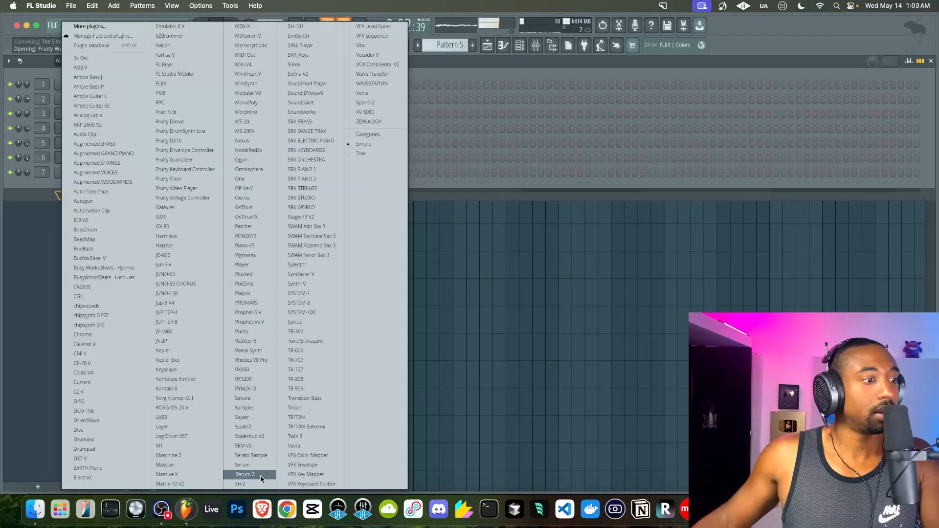
click(245, 474)
click(549, 93)
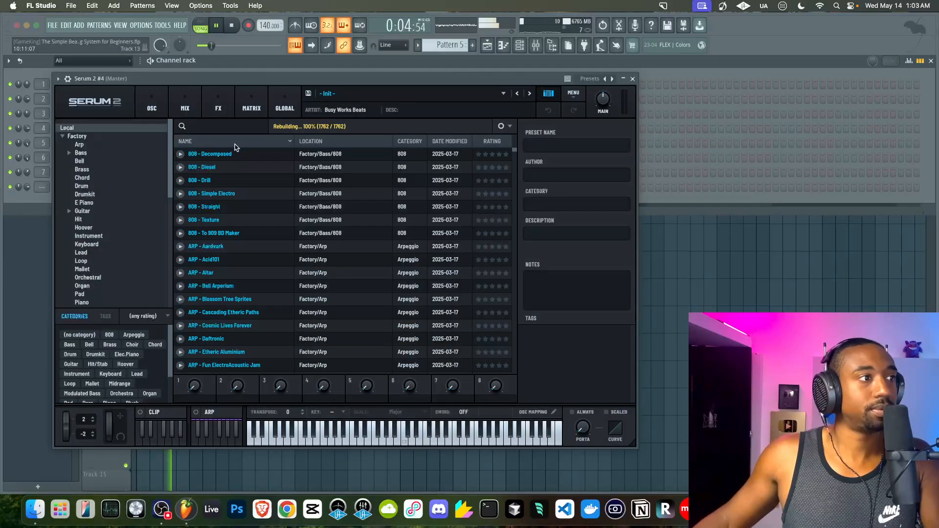
click(62, 136)
click(93, 169)
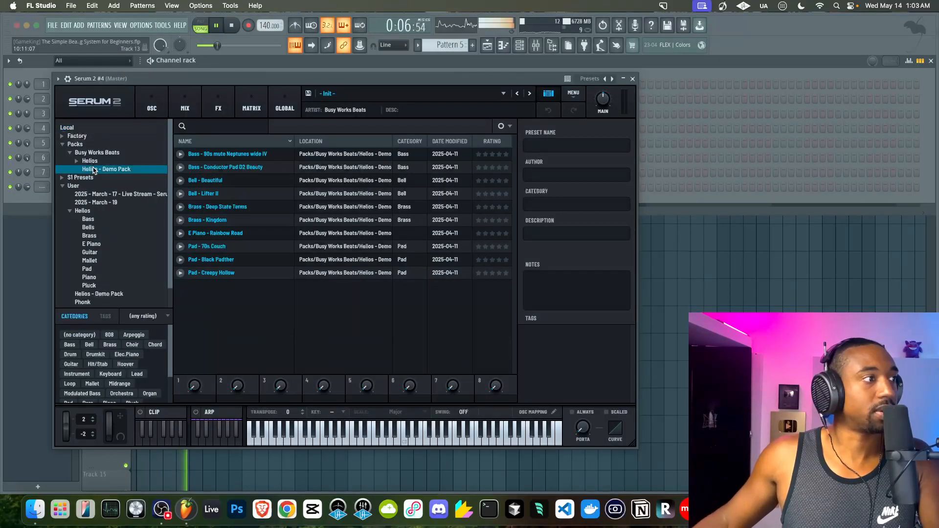
click(220, 233)
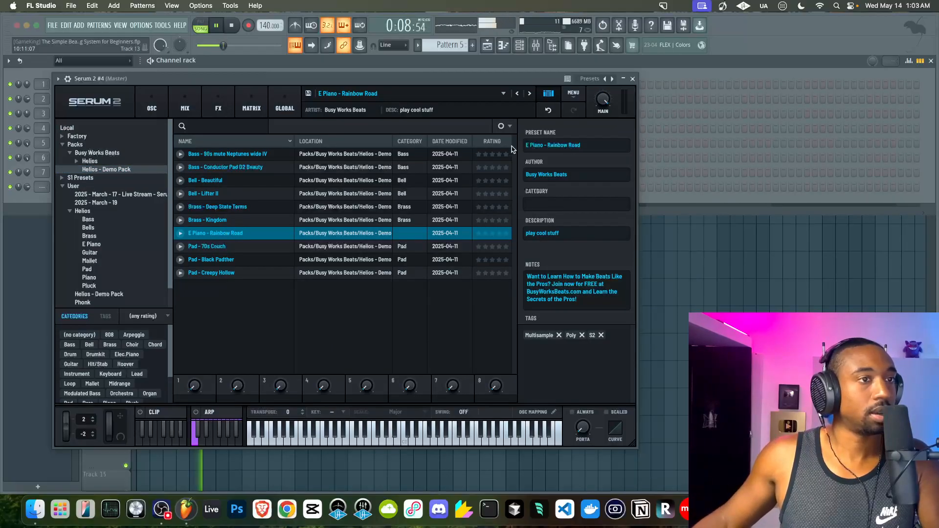
click(632, 79)
key(F9)
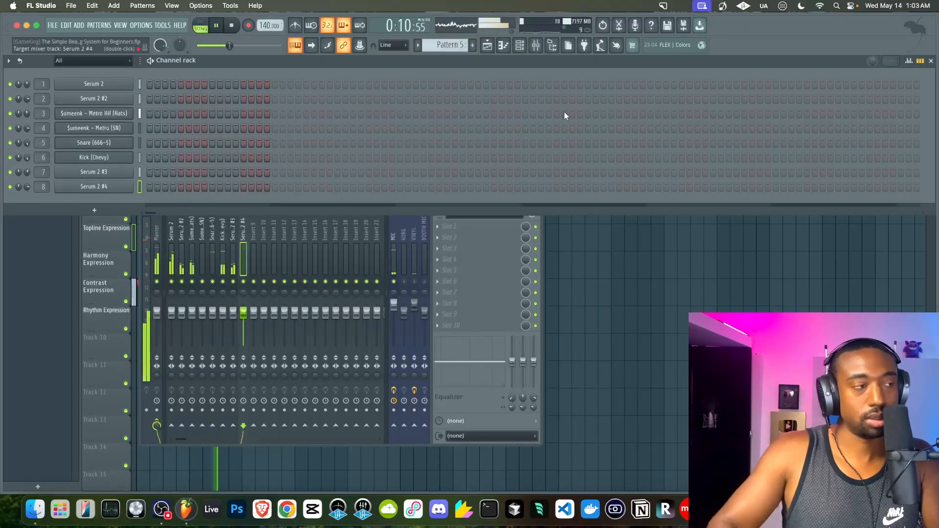
- Play the arrangement with the channel rack in view and stop playback
key(F5)
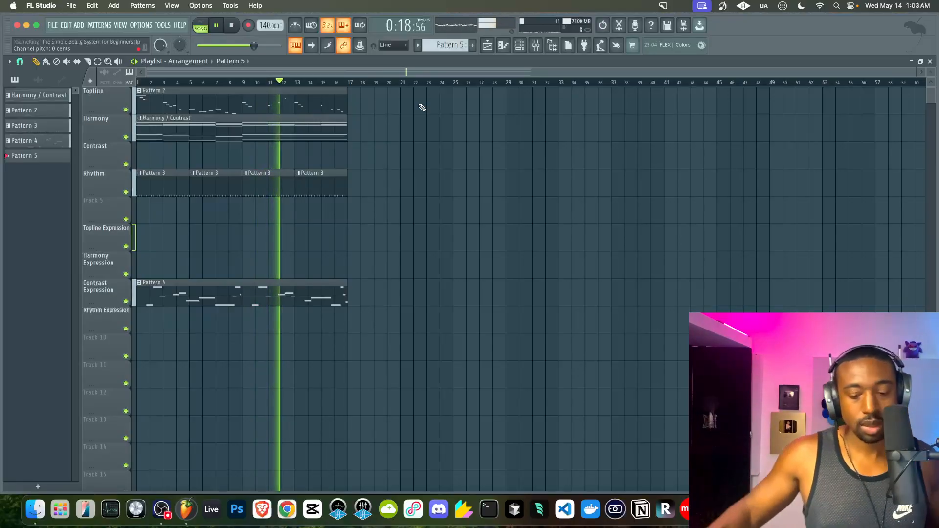
click(519, 45)
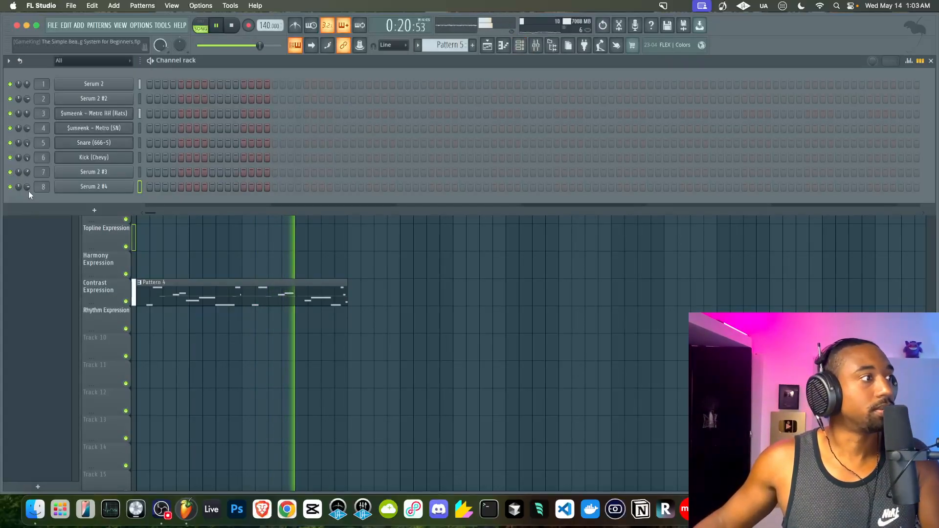
key(F6)
key(space)
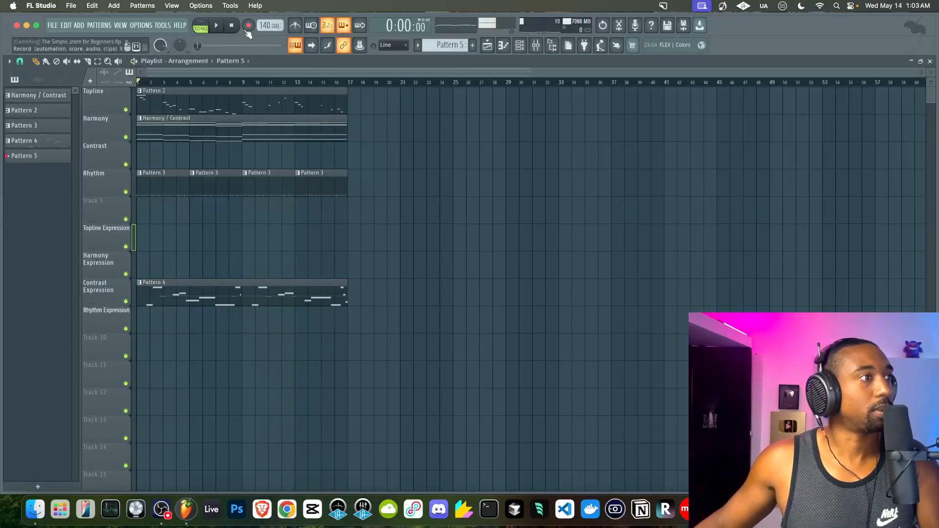
- Open the Harmony / Contrast clip in the piano roll and examine its chord and bass notes before returning to the arrangement
double_click(157, 130)
scroll(157, 130, up, 3)
scroll(157, 129, down, 3)
scroll(113, 139, up, 3)
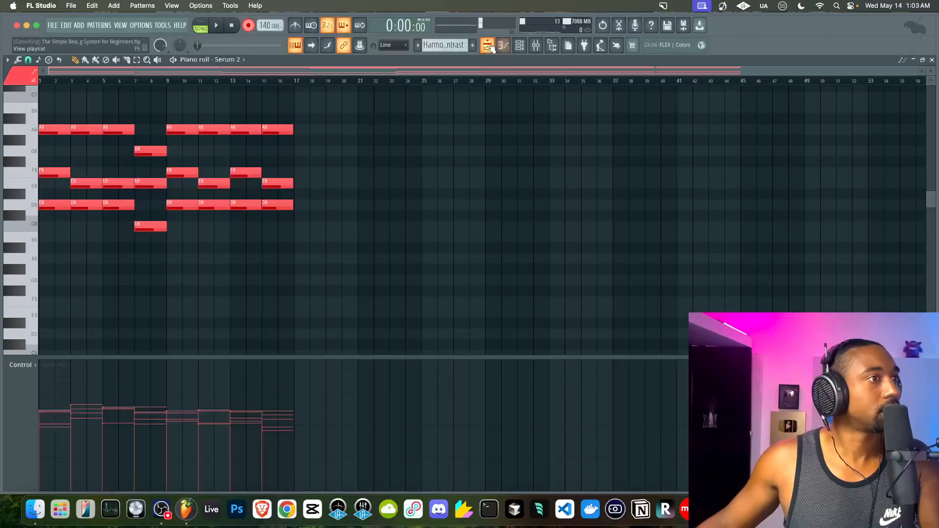
scroll(198, 200, down, 10)
scroll(197, 200, up, 10)
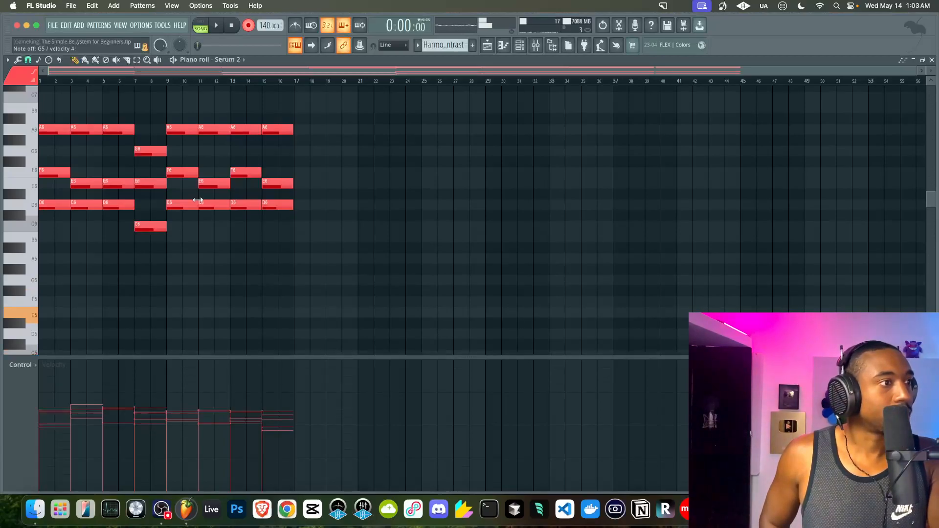
scroll(198, 200, down, 6)
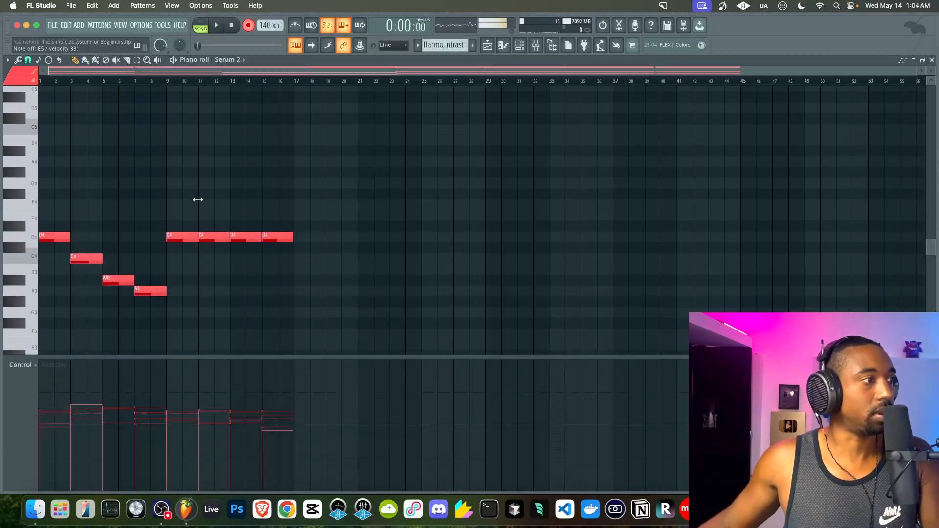
click(488, 46)
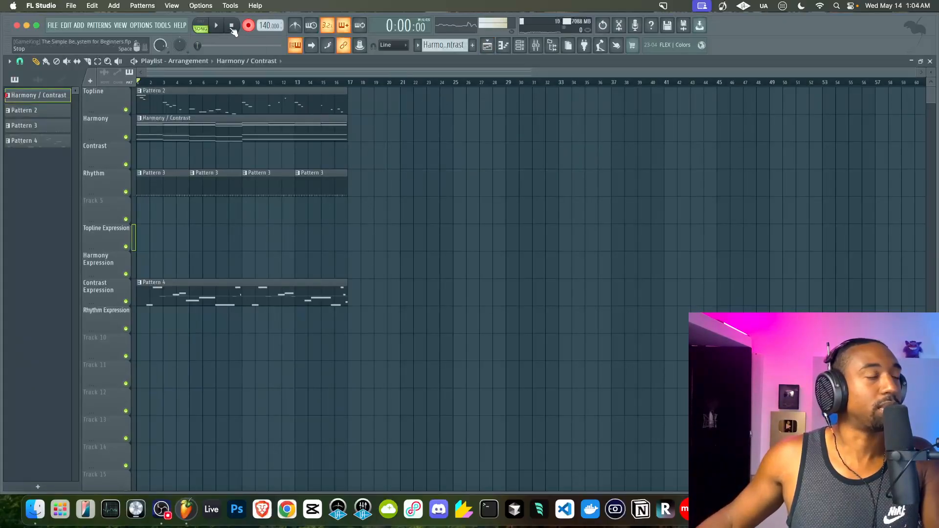
click(519, 45)
click(174, 90)
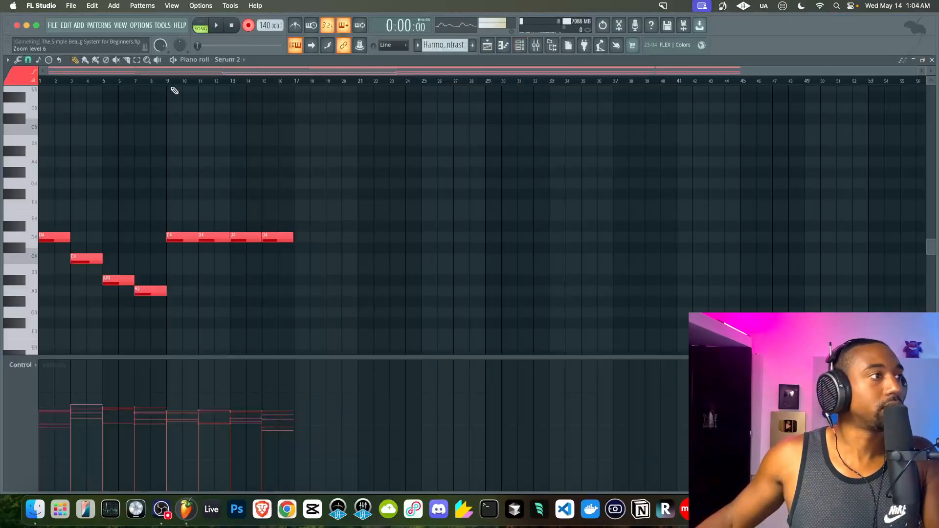
scroll(150, 212, down, 2)
scroll(149, 211, up, 10)
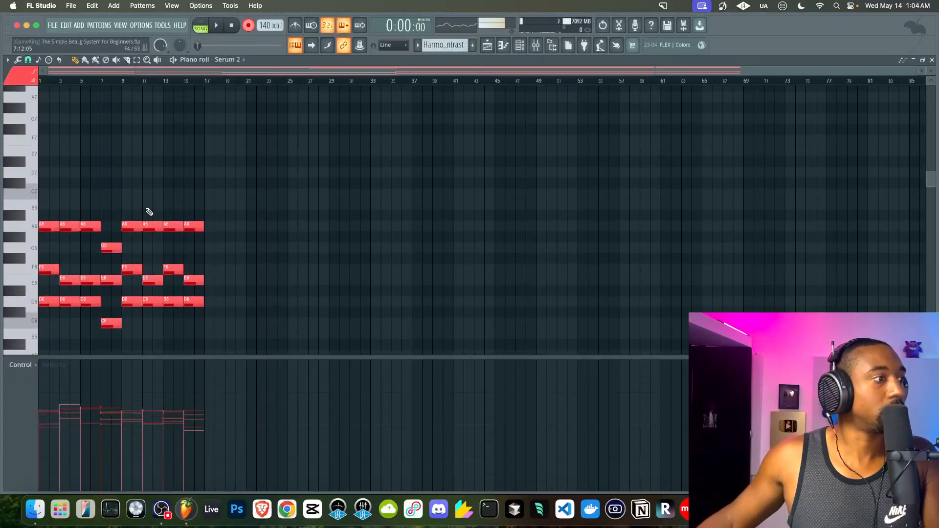
click(490, 45)
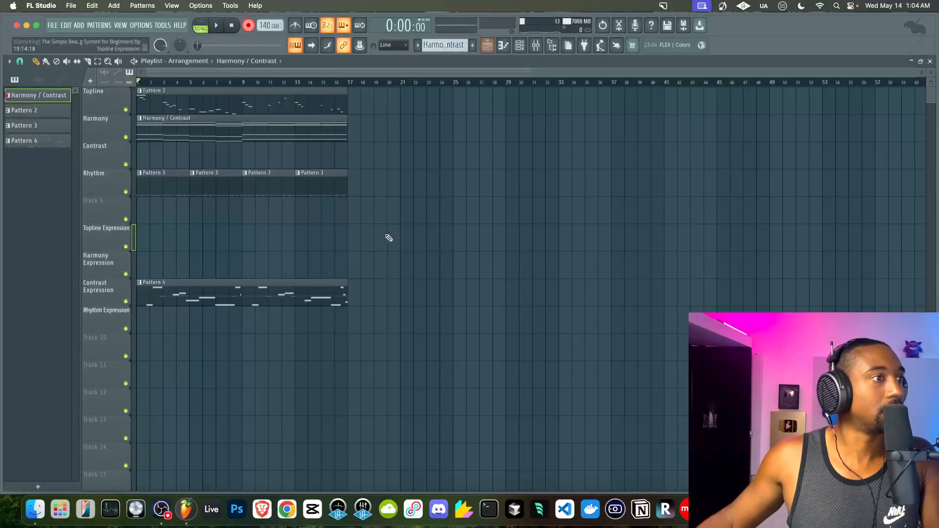
- Switch to the empty Pattern 6, select the Harmony Expression track and record a 16-bar Serum 2 chord part over the arrangement
click(520, 46)
drag(443, 45, 442, 32)
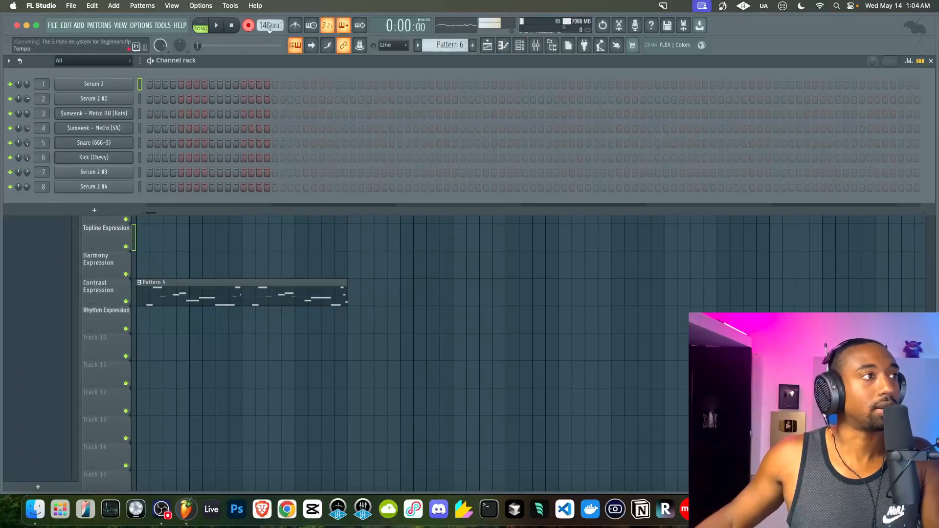
click(436, 296)
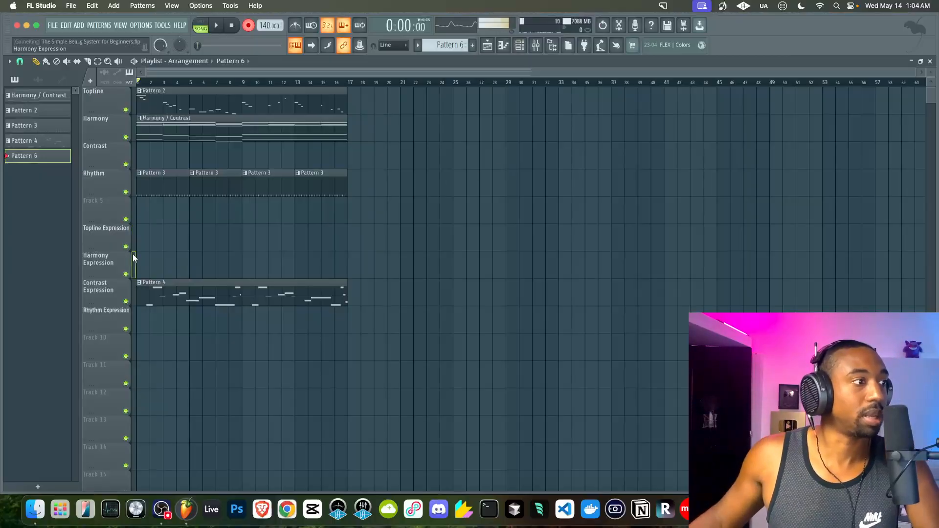
key(space)
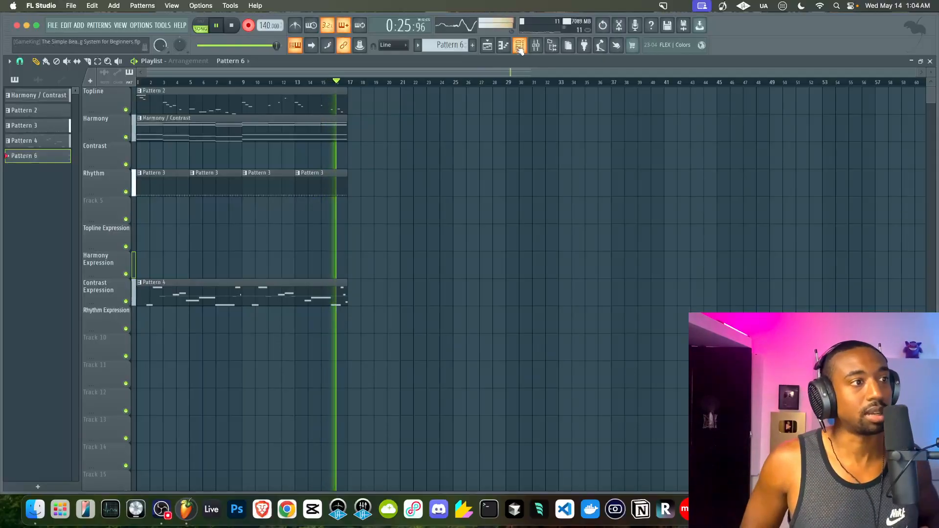
key(space)
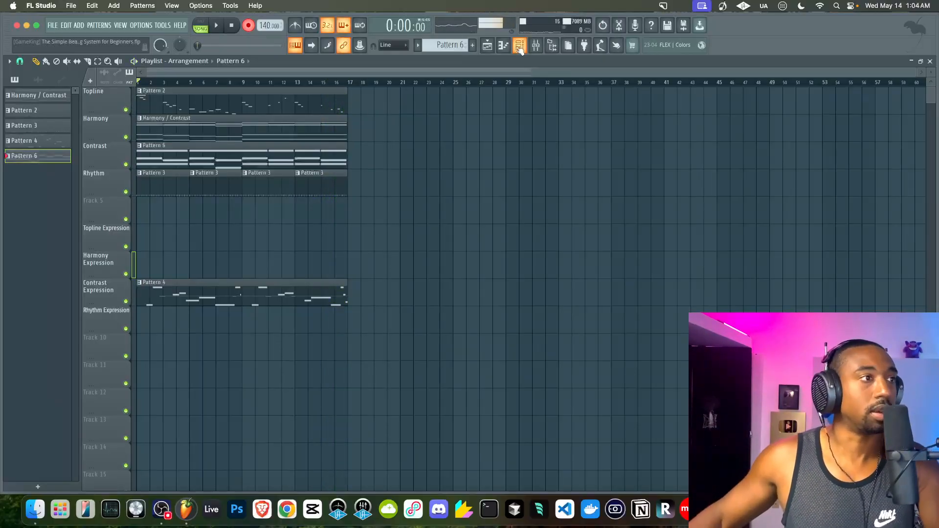
- Move the Pattern 6 clip from the Contrast track to the Harmony Expression track and open its notes
drag(226, 153, 219, 272)
double_click(219, 273)
scroll(219, 274, down, 5)
scroll(225, 270, up, 2)
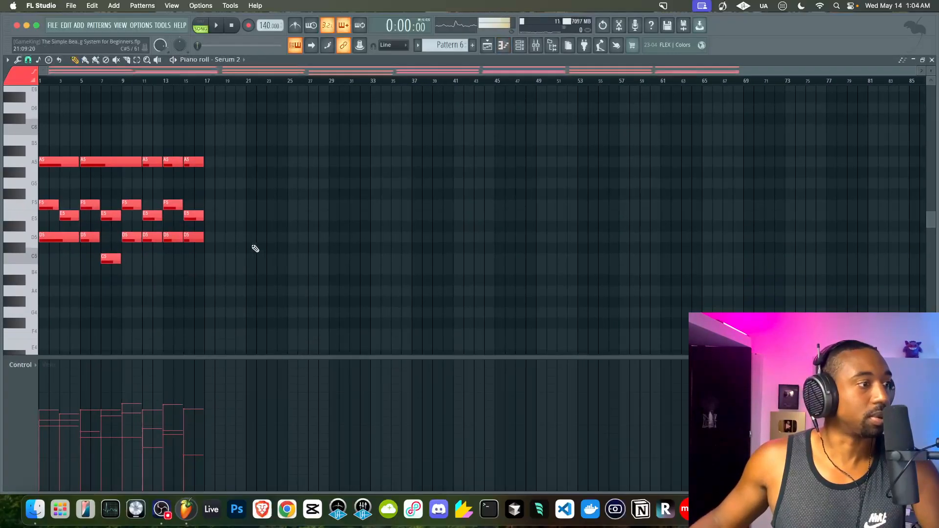
scroll(303, 220, up, 2)
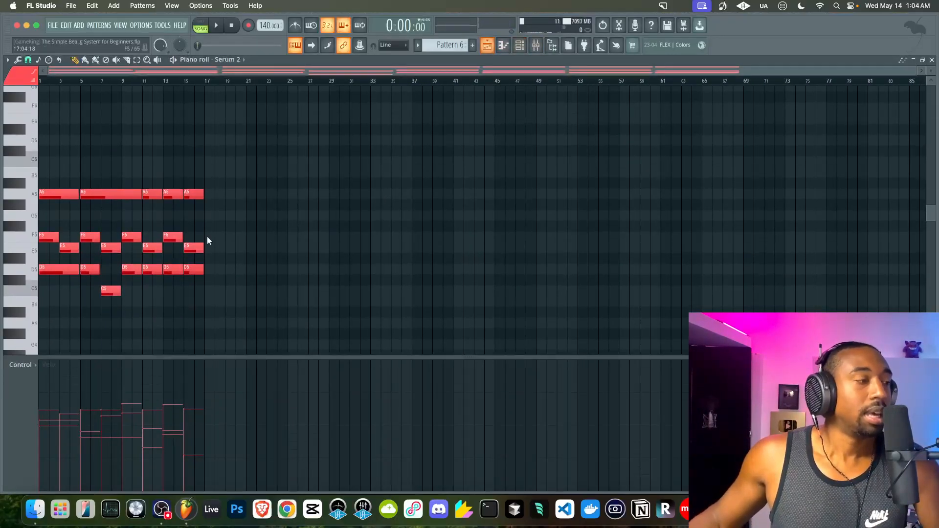
- Enlarge the piano roll's control lane, inspect the channel pitch events and return the lane to note velocity
mouse_move(466, 356)
mouse_down()
mouse_move(464, 487)
mouse_move(461, 373)
mouse_up()
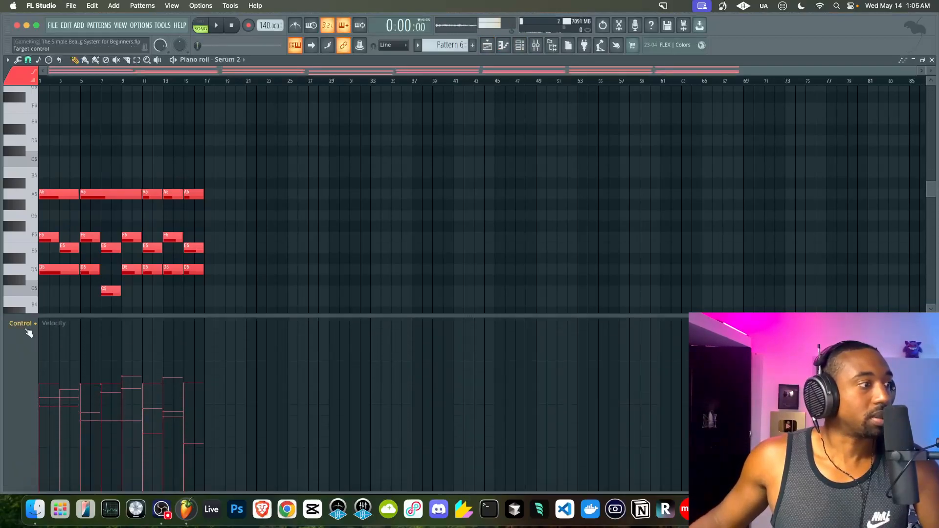
click(22, 326)
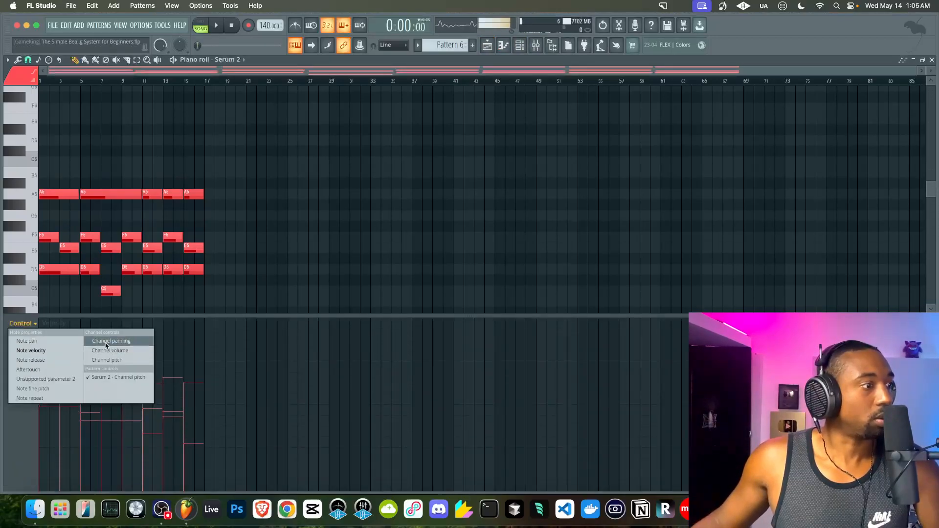
click(109, 359)
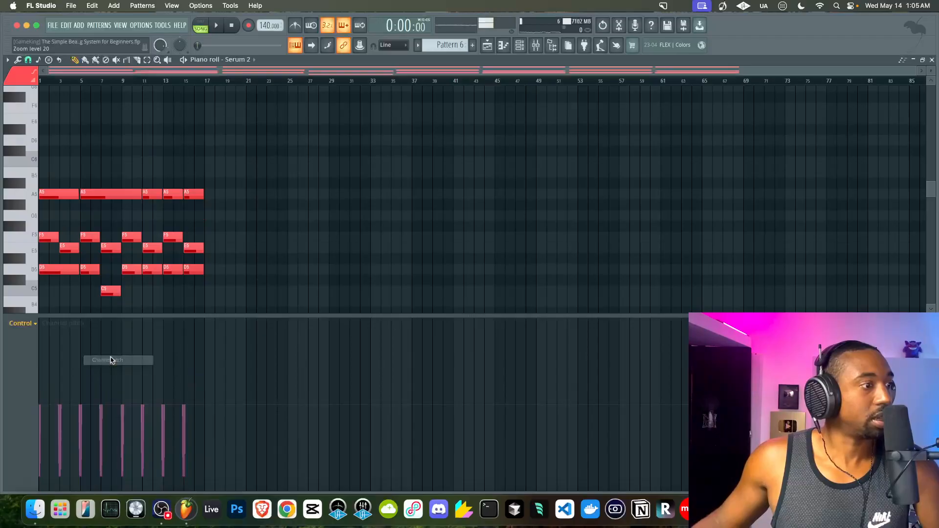
click(30, 331)
click(44, 353)
- Play short passages of the song with the new Pattern 6 chords, checking the channel rack and arrangement
key(space)
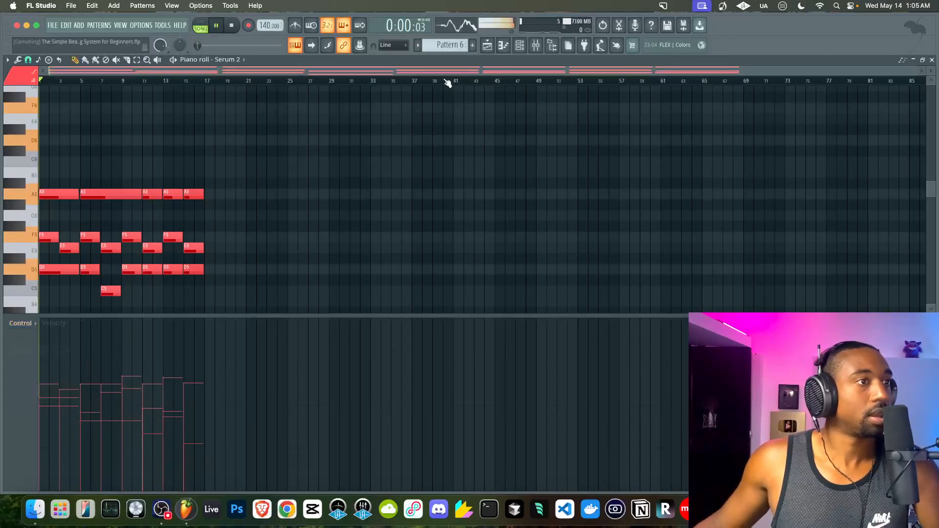
key(F6)
key(space)
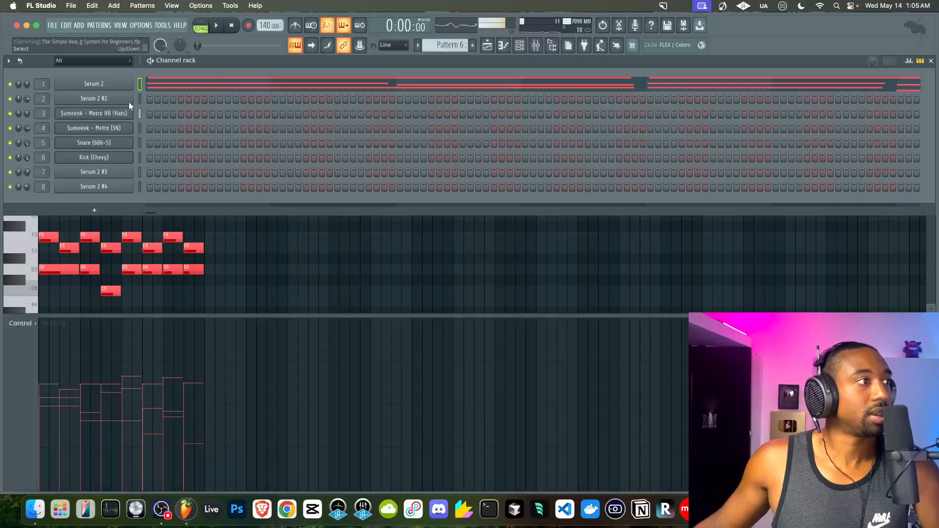
click(494, 47)
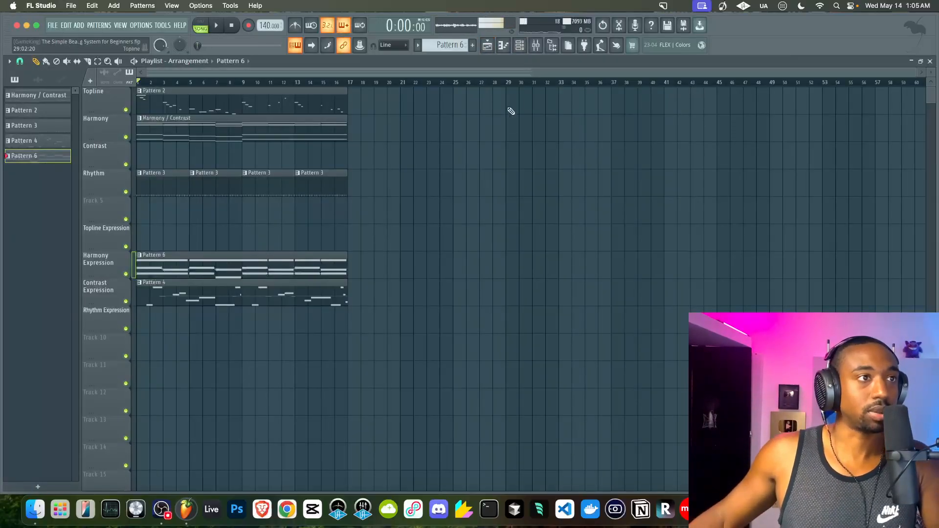
click(519, 52)
key(space)
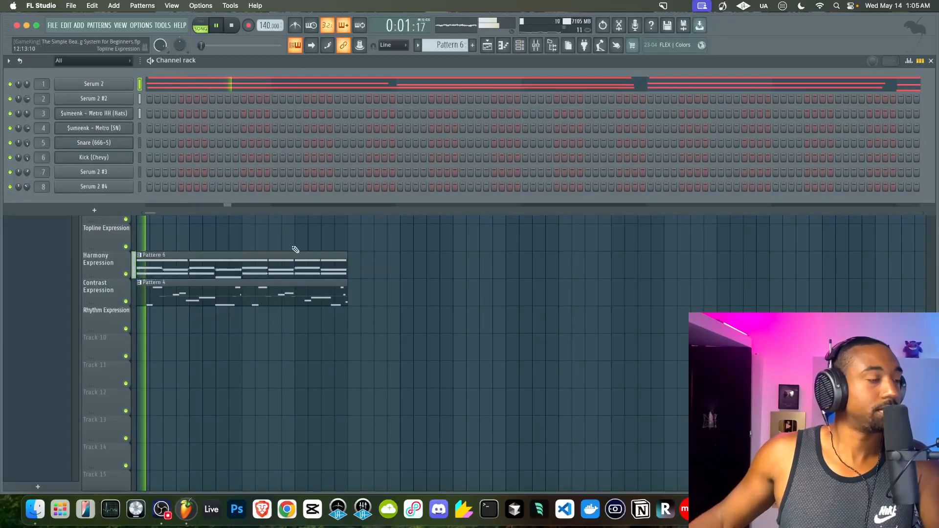
key(space)
key(F6)
key(F6)
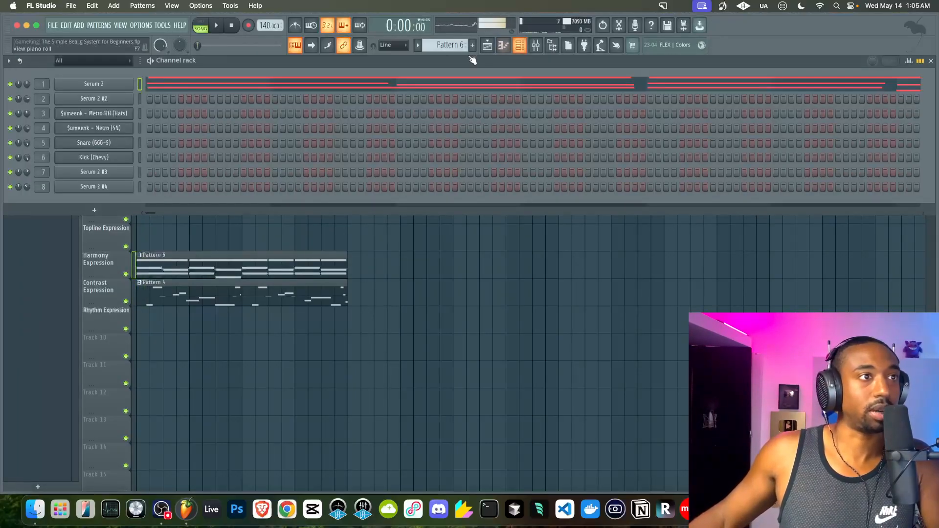
- Start playback, switch to the empty Pattern 7 and check its channels in the channel rack
key(space)
scroll(441, 43, up, 1)
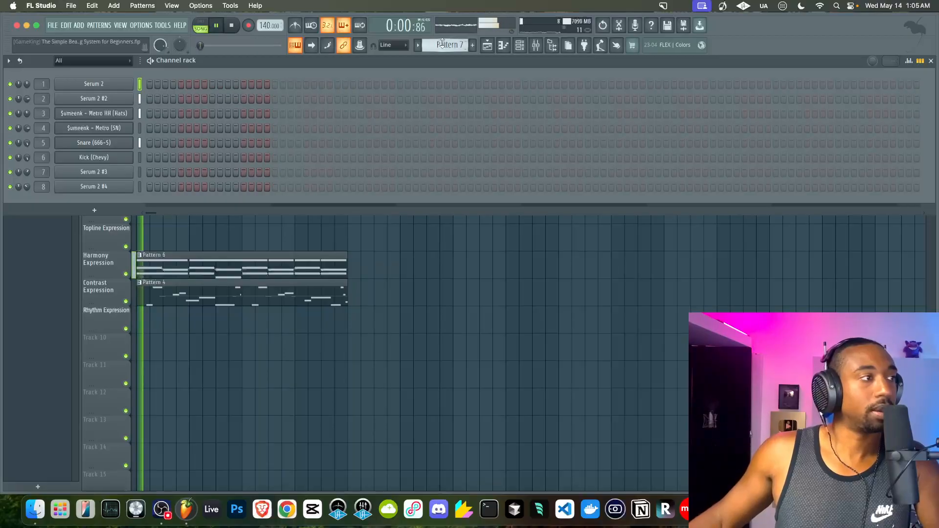
key(F6)
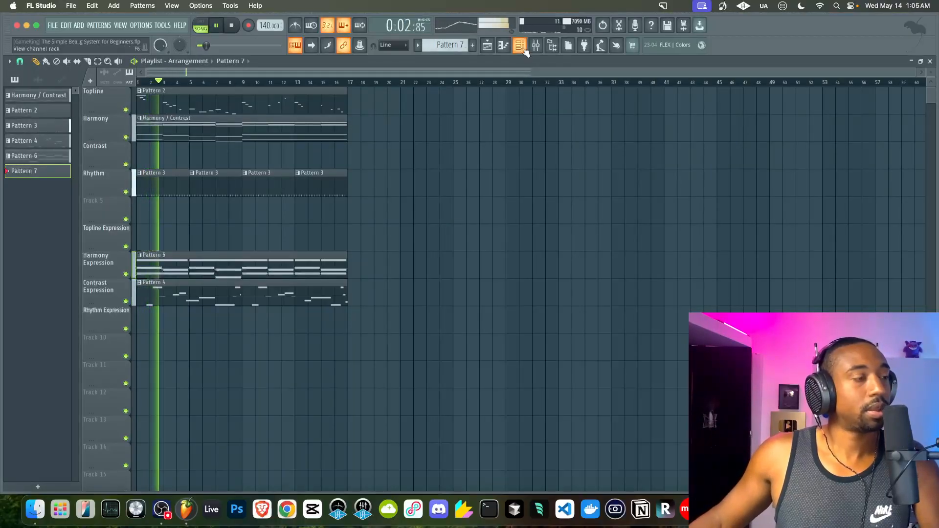
key(F6)
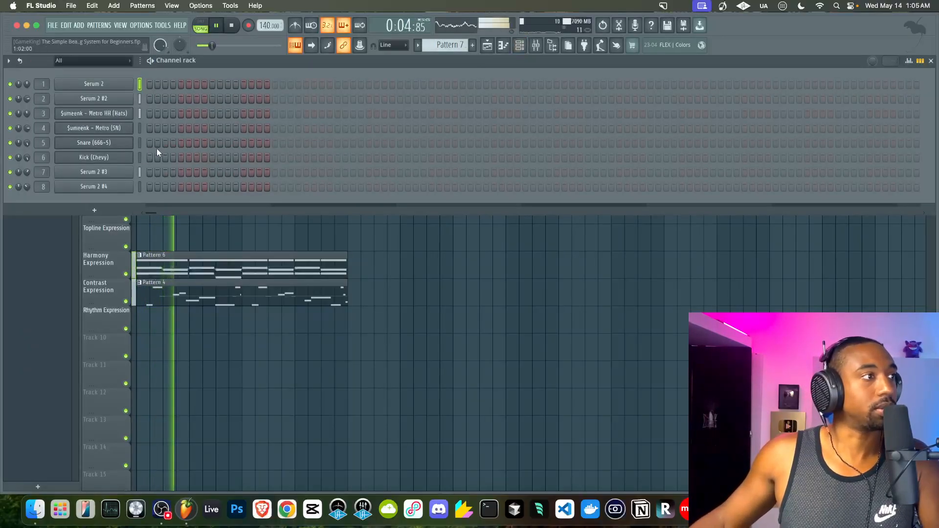
- Reopen Pattern 6's notes during playback, audition it in pattern mode and return to the arrangement
double_click(318, 271)
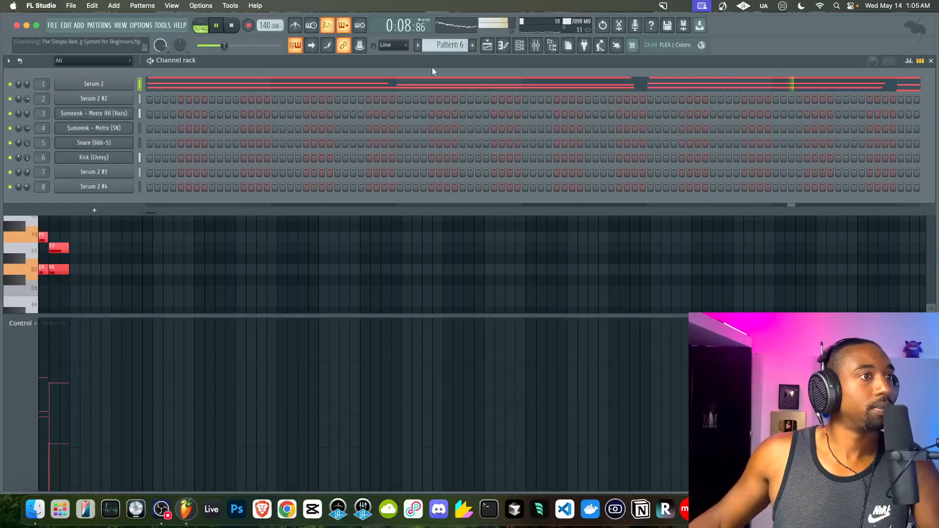
click(486, 49)
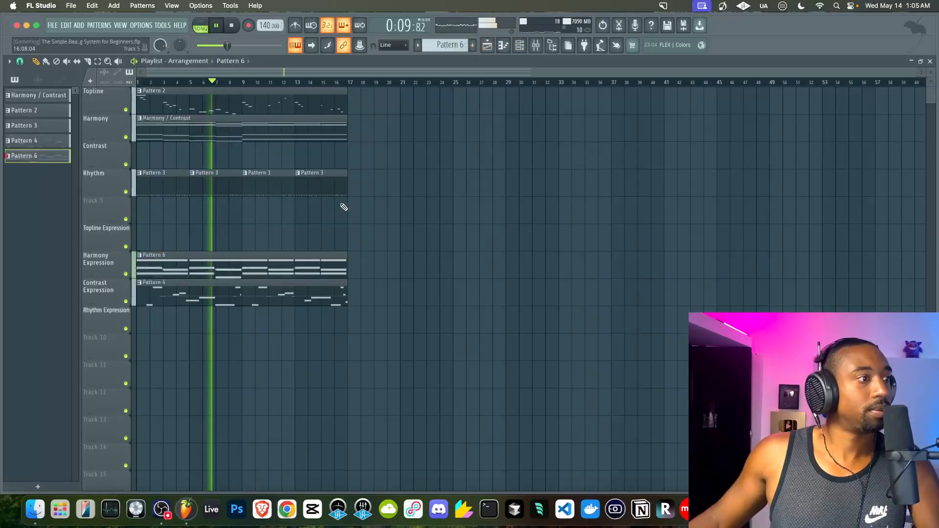
double_click(221, 259)
key(F6)
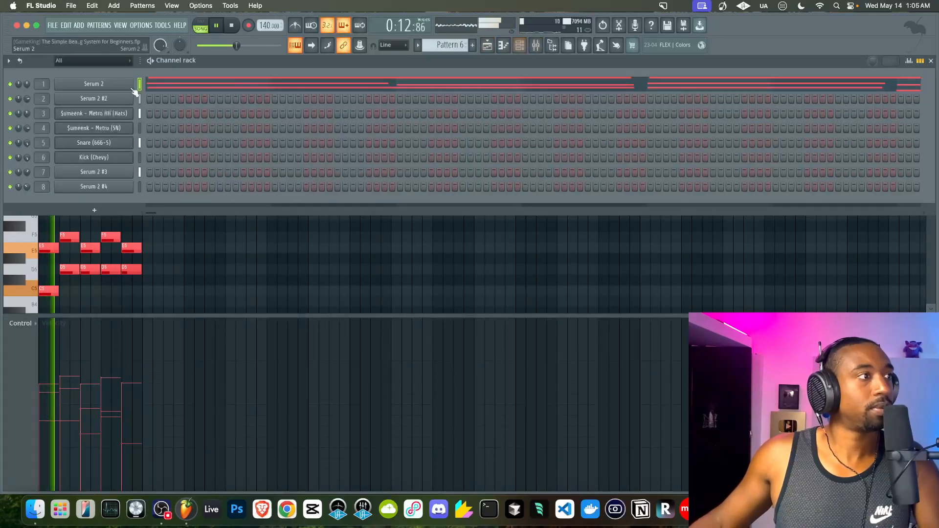
click(201, 27)
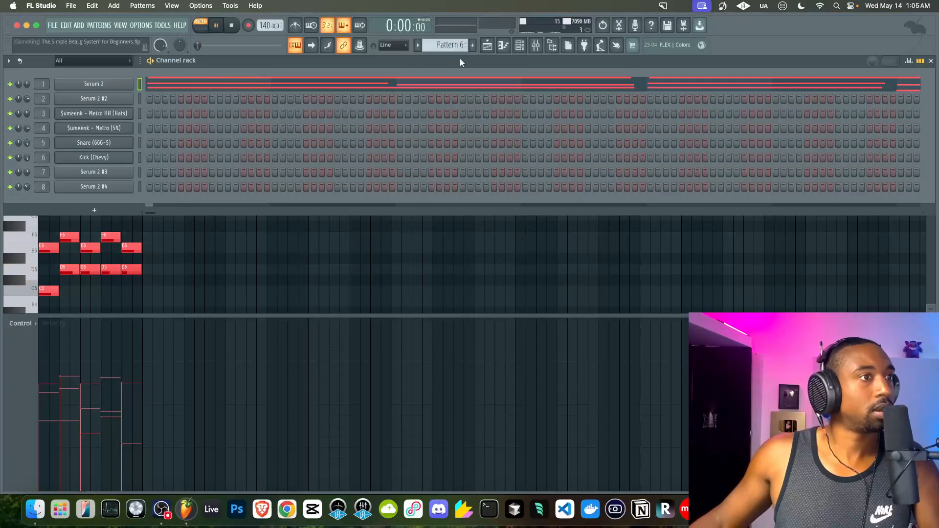
click(488, 48)
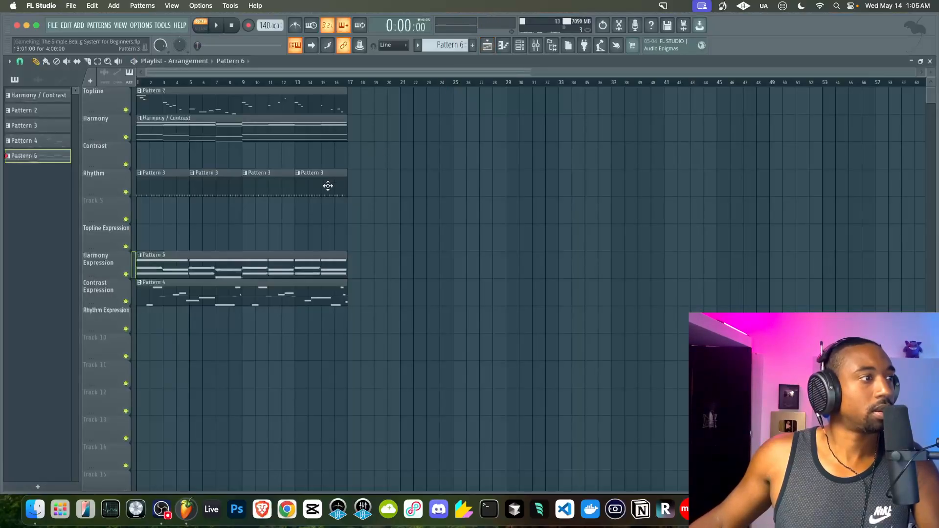
- Solo the Harmony track and play it briefly on its own
ctrl+click(127, 137)
key(space)
click(126, 137)
key(space)
click(127, 137)
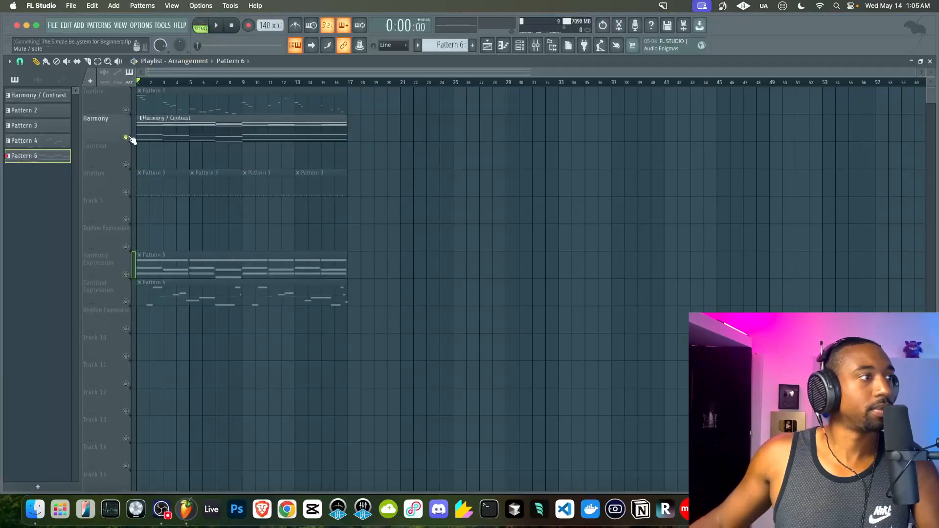
- Play the Harmony Expression track together with the soloed Harmony track and re-enable all tracks
click(126, 274)
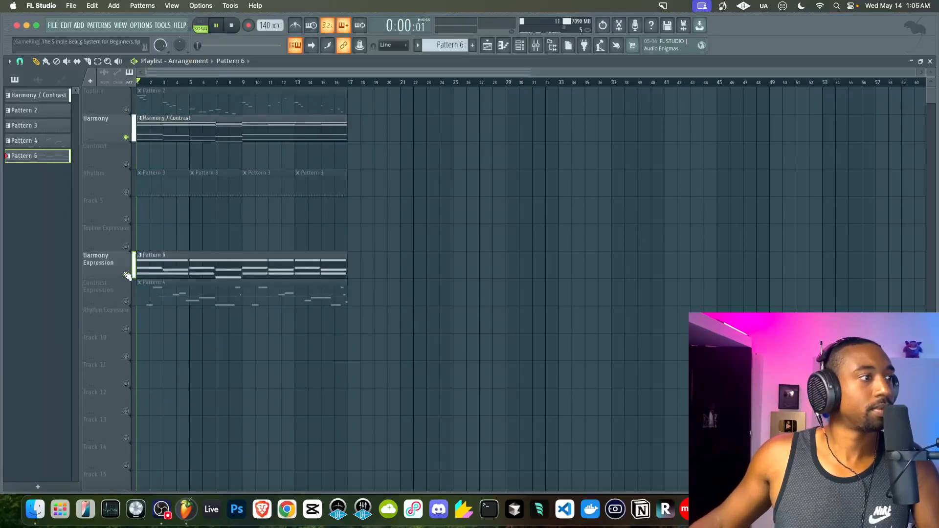
key(space)
right_click(126, 274)
right_click(127, 274)
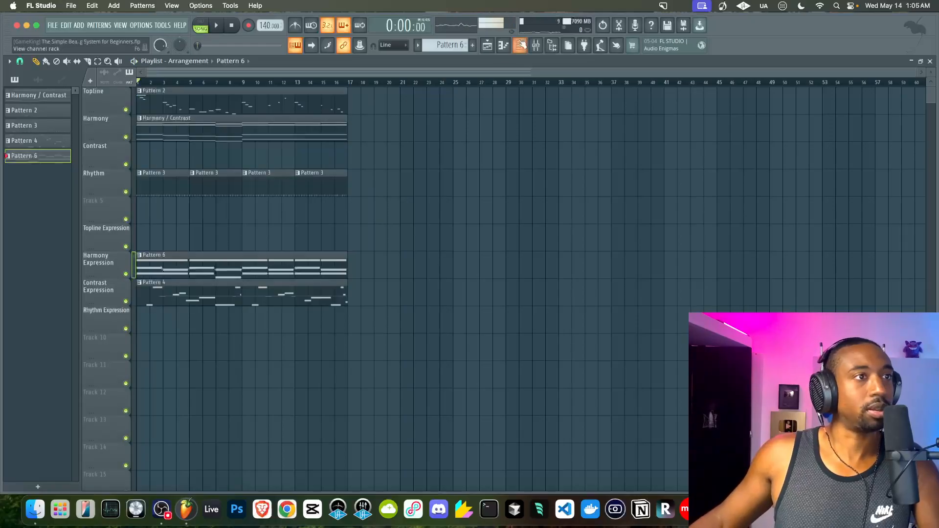
- Move Pattern 6's chord notes from the Serum 2 channel to Serum 2 #4 and audition them in the arrangement
click(520, 45)
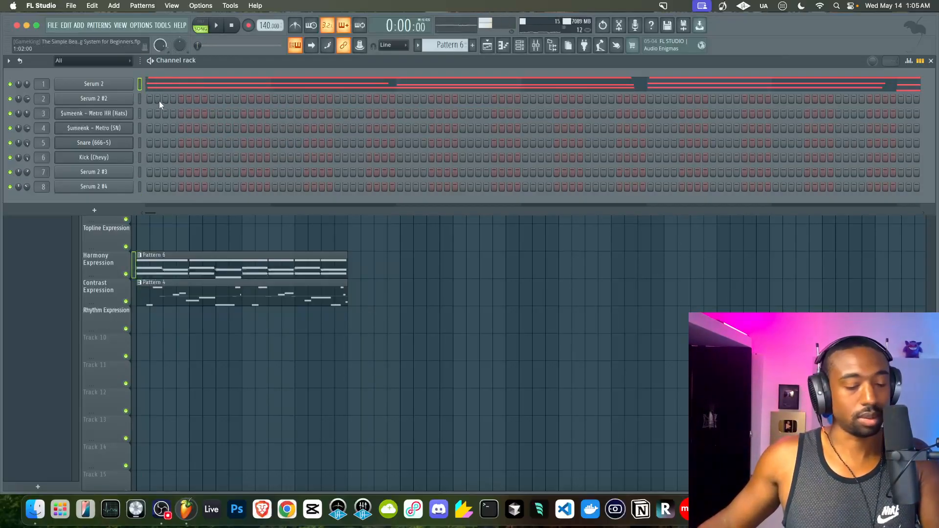
key(super+x)
key(super+v)
key(space)
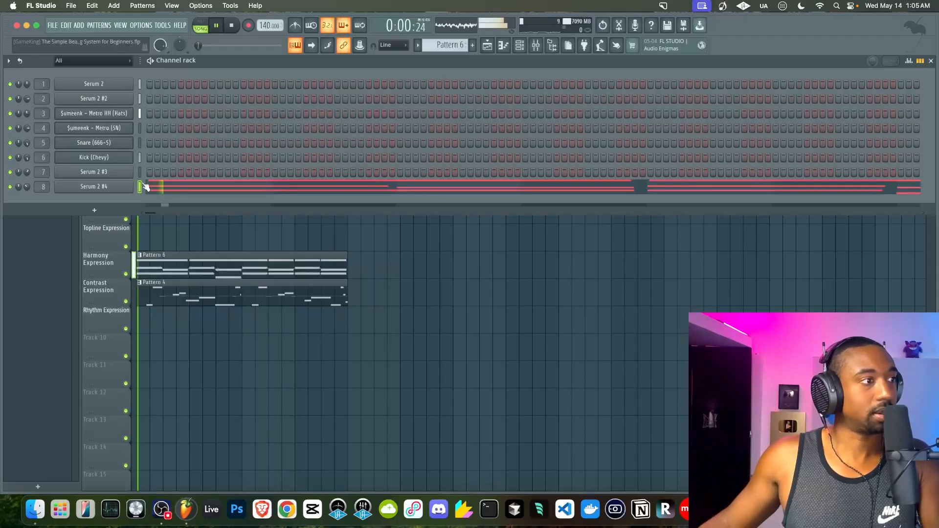
key(space)
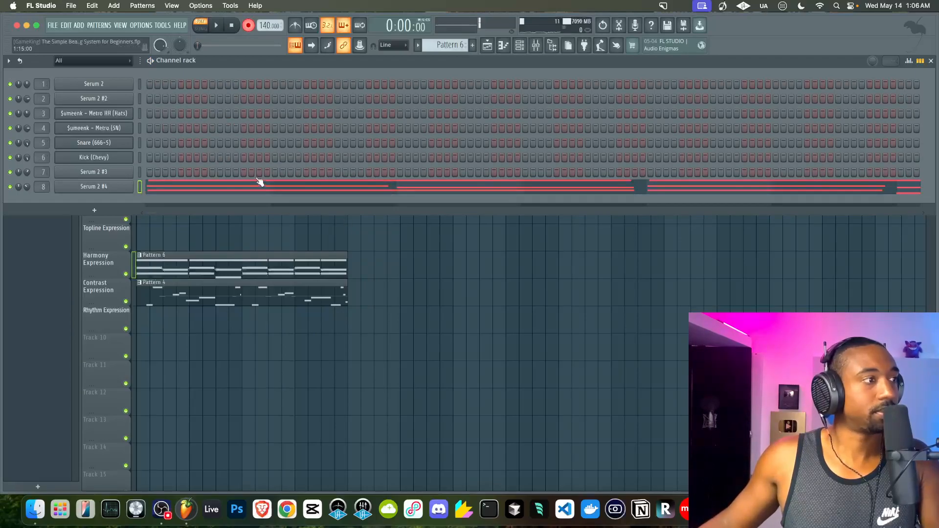
- Delete the Pattern 6 clip from the Harmony Expression track and switch to the empty Pattern 7
right_click(396, 264)
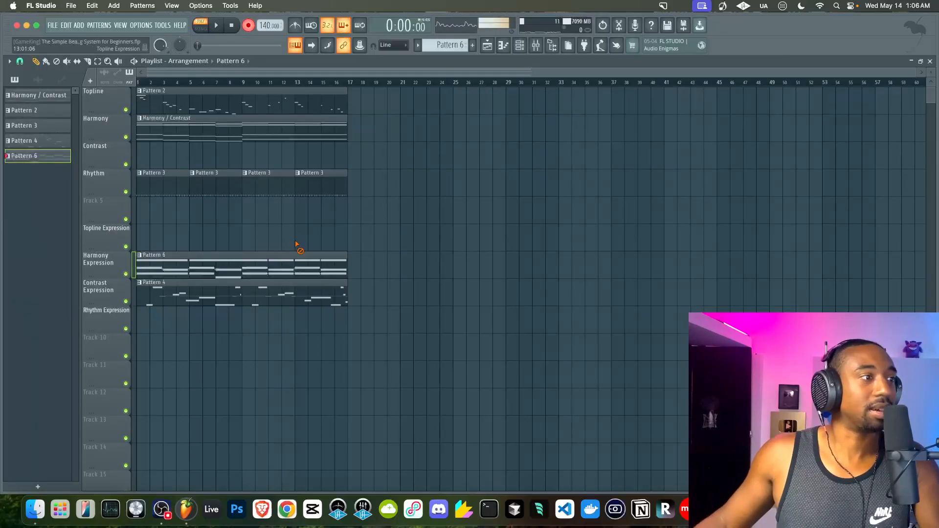
right_click(279, 266)
click(520, 45)
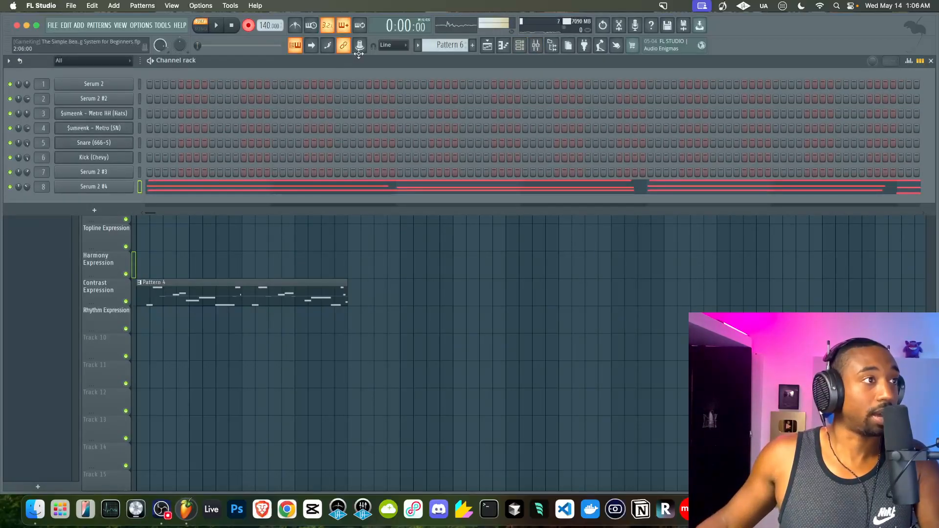
scroll(443, 46, down, 1)
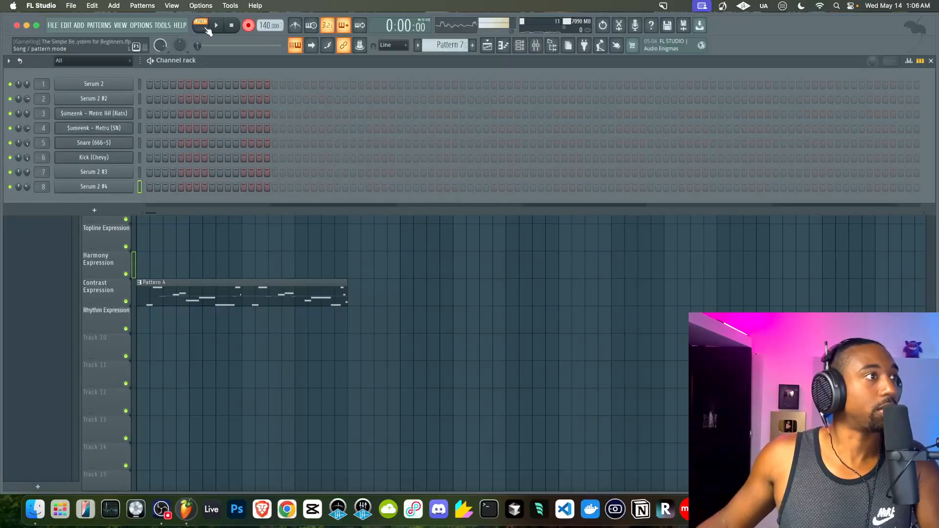
- Record Serum 2 #4 chords into Pattern 7 over the arrangement and place the clip, trimmed to 16 bars, on the Harmony Expression track
right_click(216, 230)
key(space)
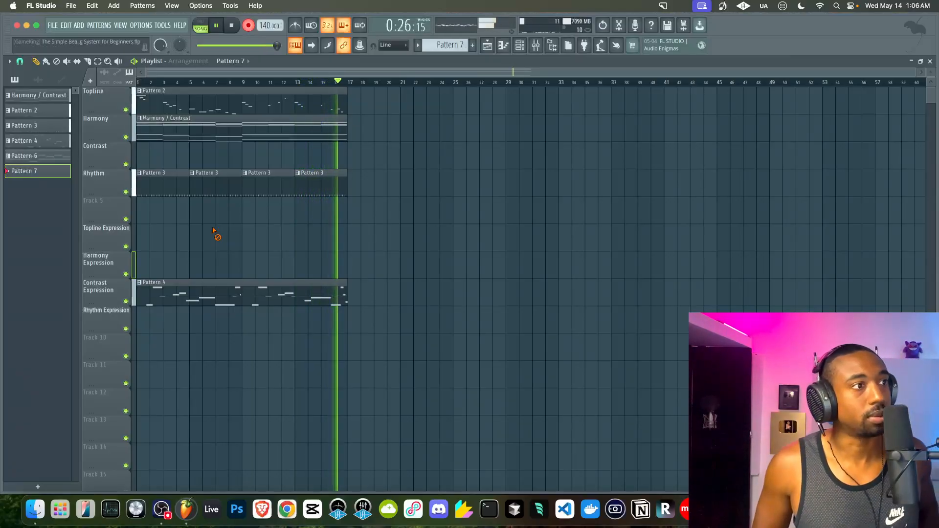
key(space)
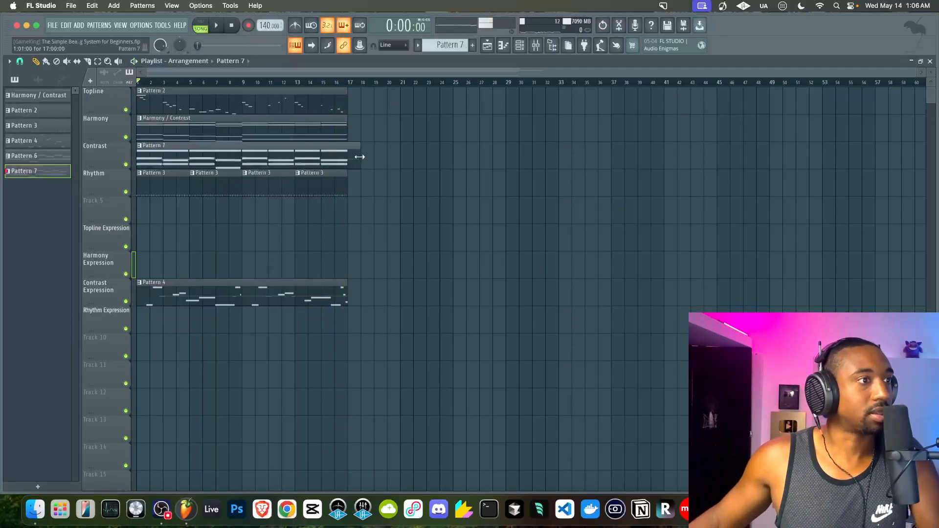
drag(332, 157, 292, 266)
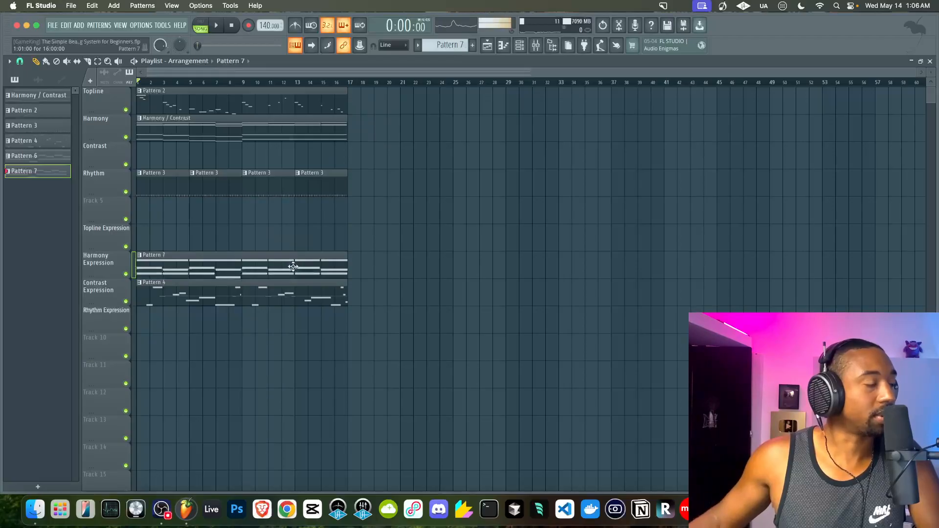
- Audition the Harmony Expression and Harmony tracks in solo and re-enable all tracks
right_click(126, 274)
key(space)
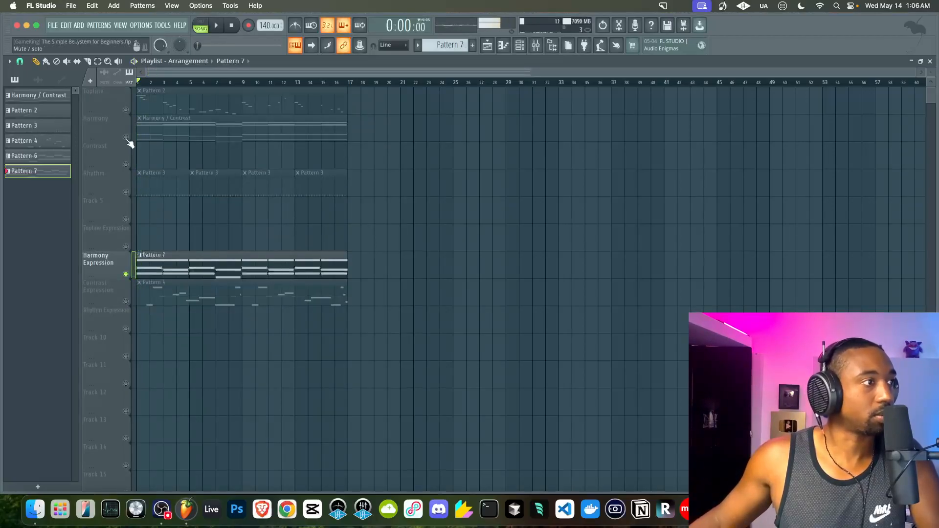
right_click(126, 137)
key(space)
right_click(126, 137)
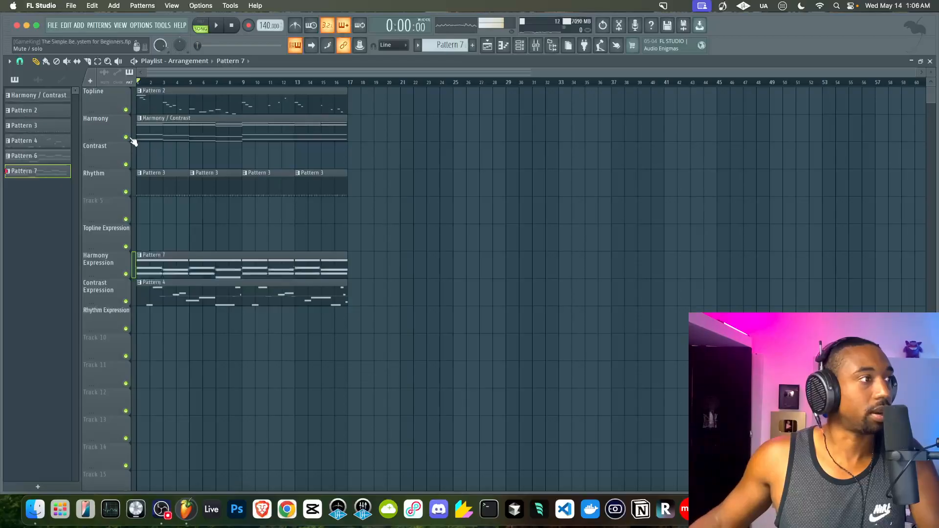
- Start an empty Pattern 8 and briefly play the whole arrangement
click(521, 46)
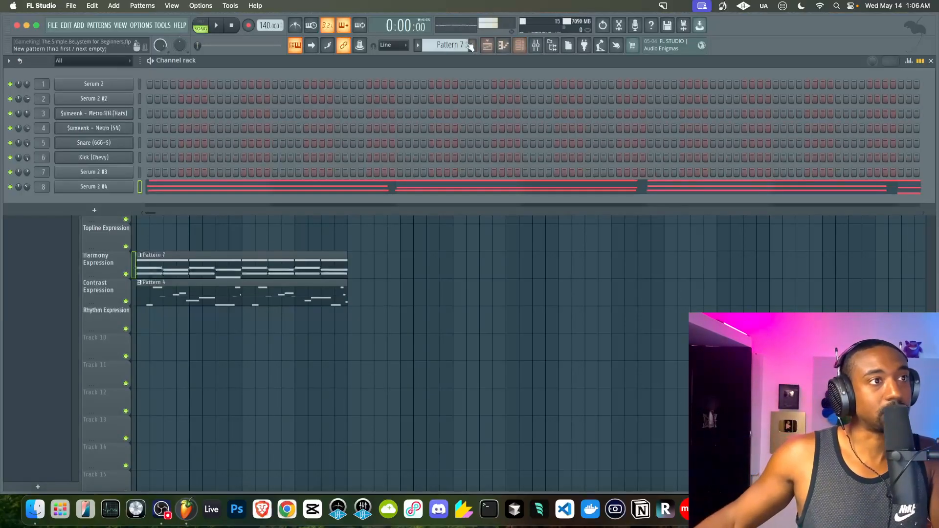
click(473, 45)
click(409, 227)
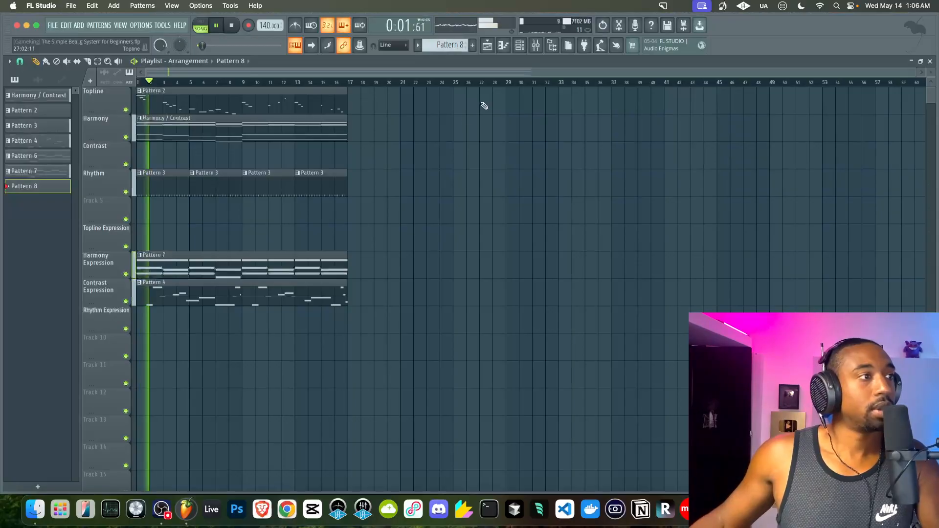
key(space)
- Switch to drum Pattern 3 and add extra hi-hat hits at step 14 and at the matching spot near the end of bar 3
click(520, 45)
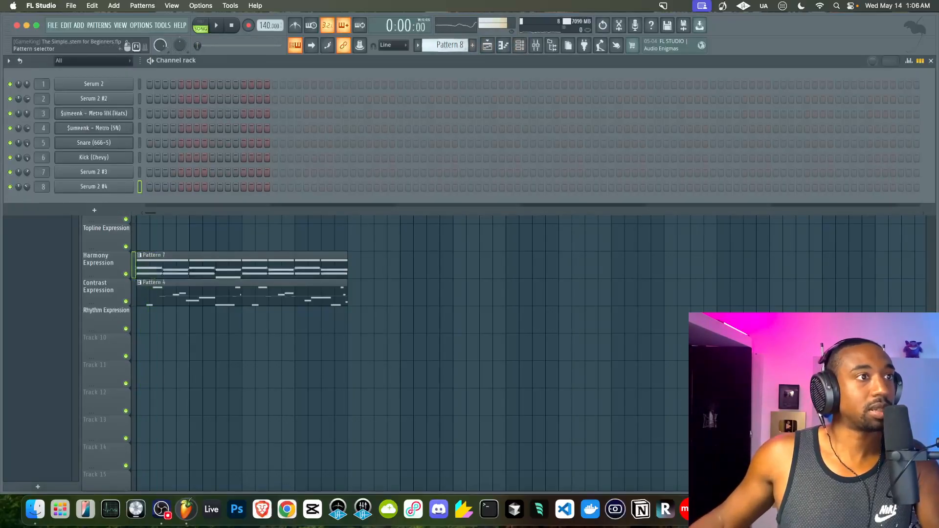
scroll(449, 45, up, 1)
scroll(459, 44, up, 3)
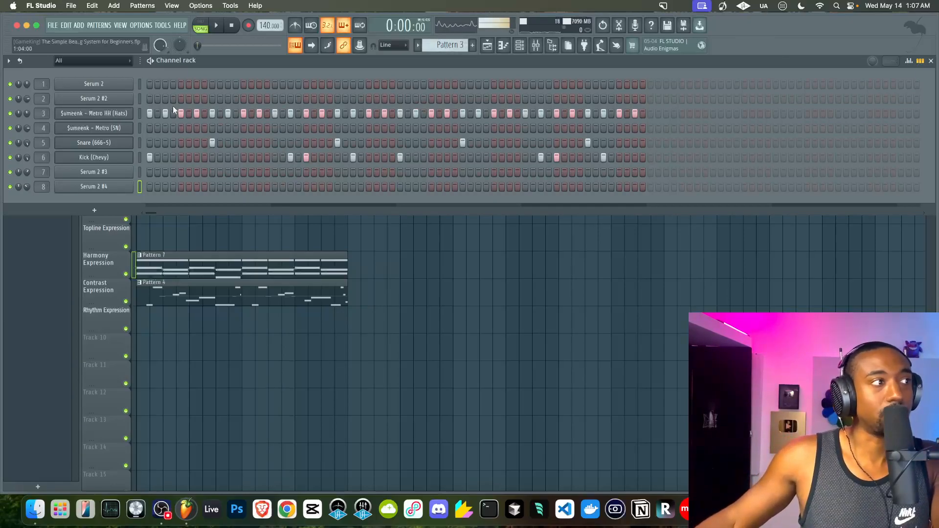
click(253, 113)
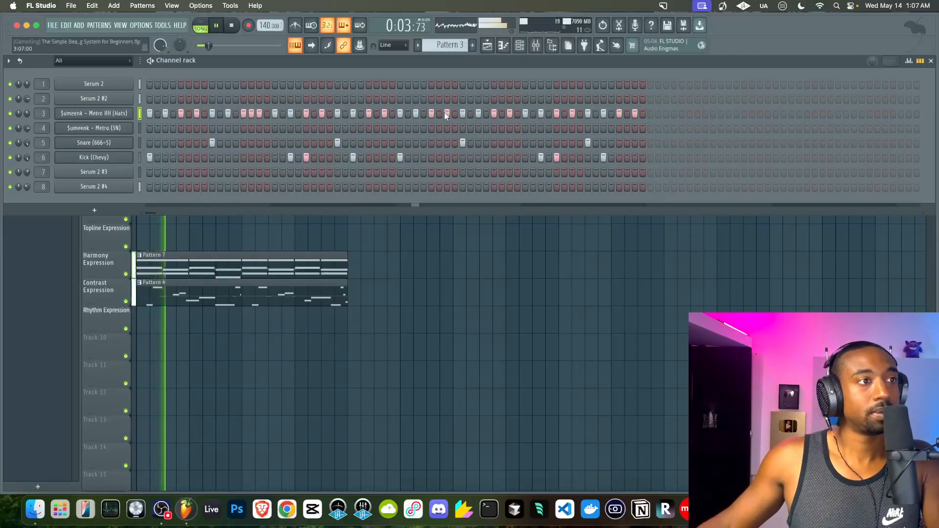
- Add two lower notes to the hi-hat's piano roll in bar 4: a one-beat A#4 on beat 3 and a half-beat A4 at the end
right_click(129, 113)
click(144, 113)
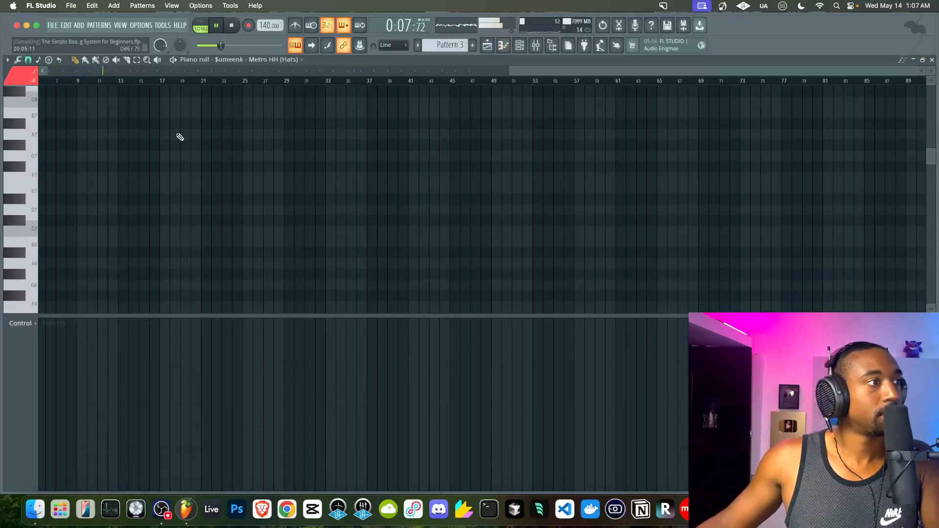
scroll(180, 137, down, 5)
scroll(180, 139, up, 5)
scroll(51, 180, up, 5)
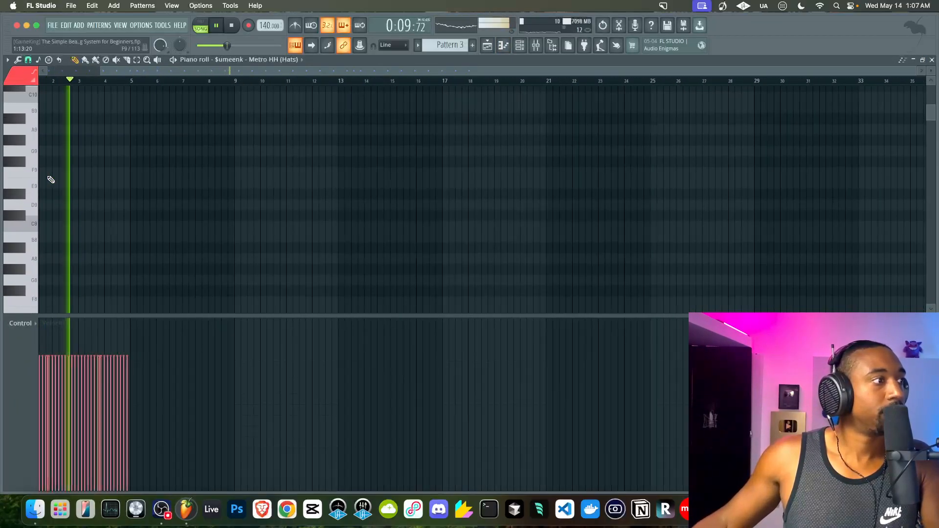
scroll(51, 179, down, 5)
scroll(48, 183, up, 4)
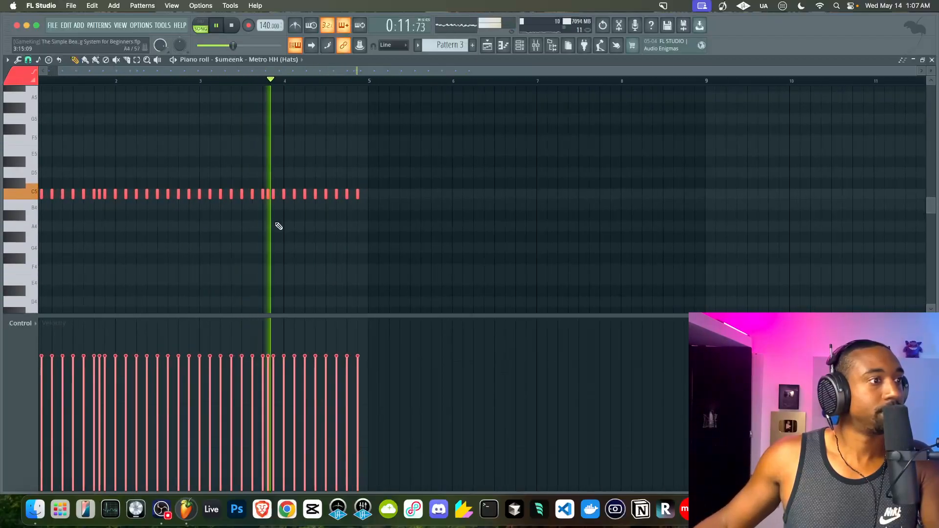
click(336, 217)
click(358, 227)
drag(377, 227, 367, 227)
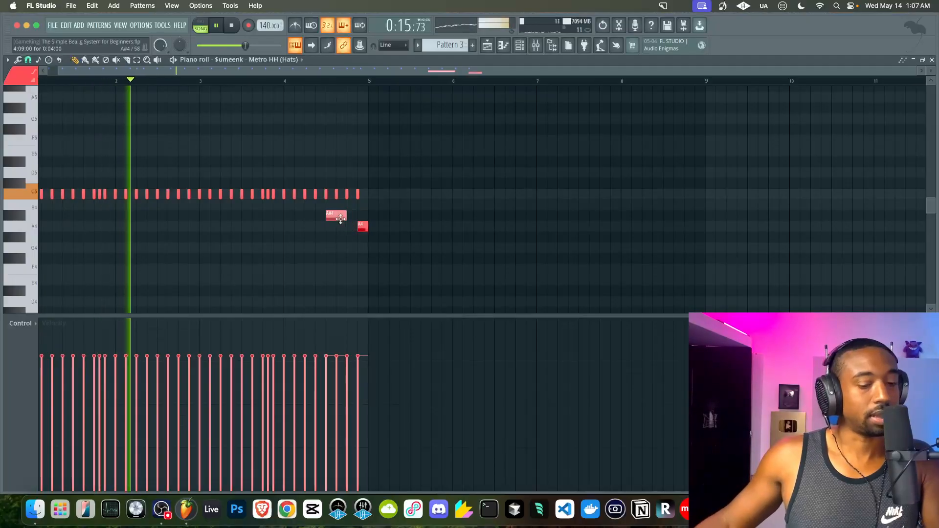
- Chop the A#4 hi-hat note in bar 4 into a fast roll with the Chopper
key(alt+u)
drag(447, 232, 448, 220)
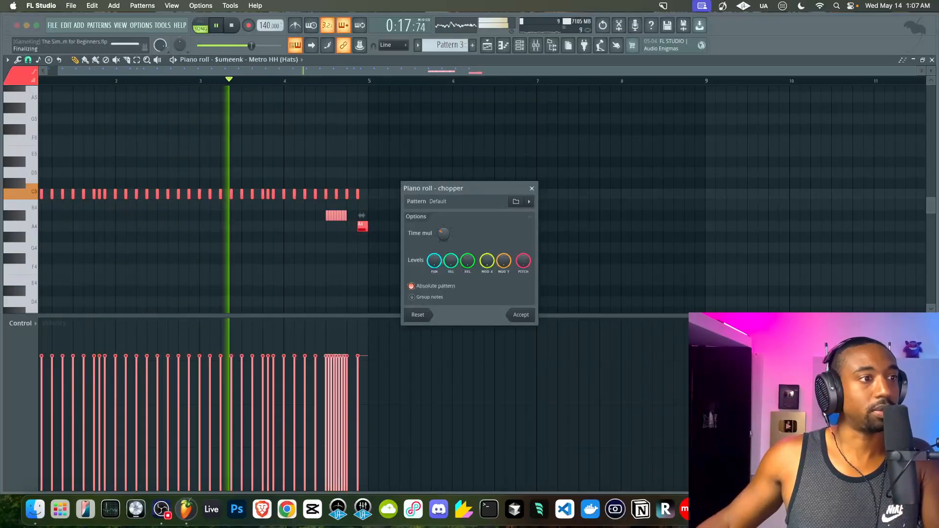
click(514, 313)
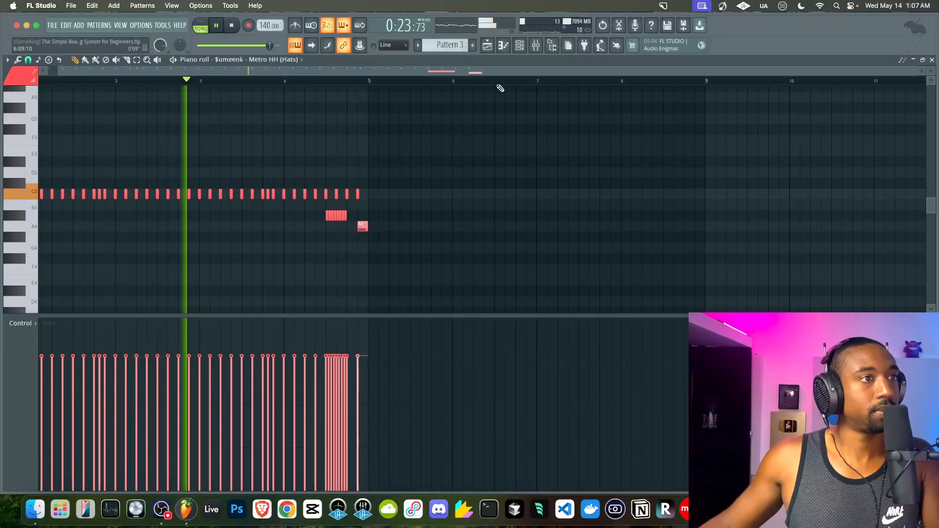
- Boost the Kick (Chevy) sample's gain by about 7% in its precomputed effects
click(521, 51)
click(101, 161)
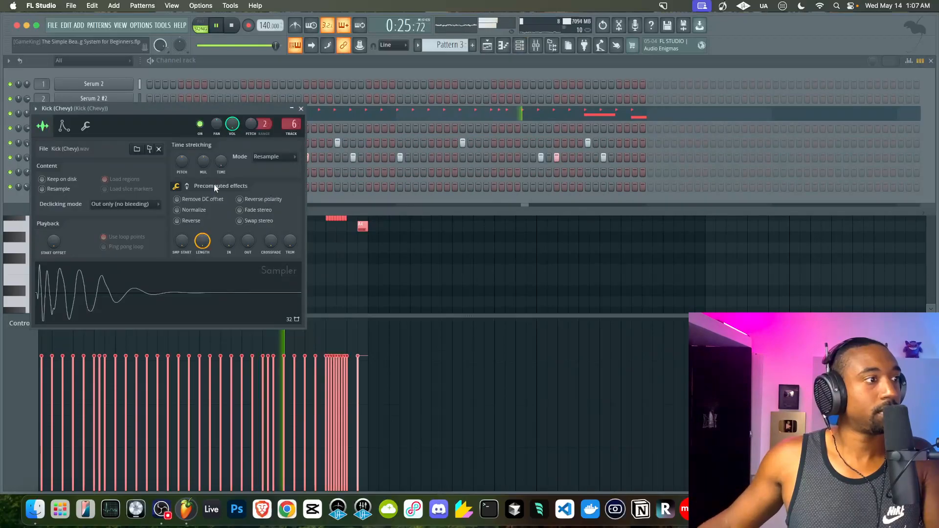
click(187, 187)
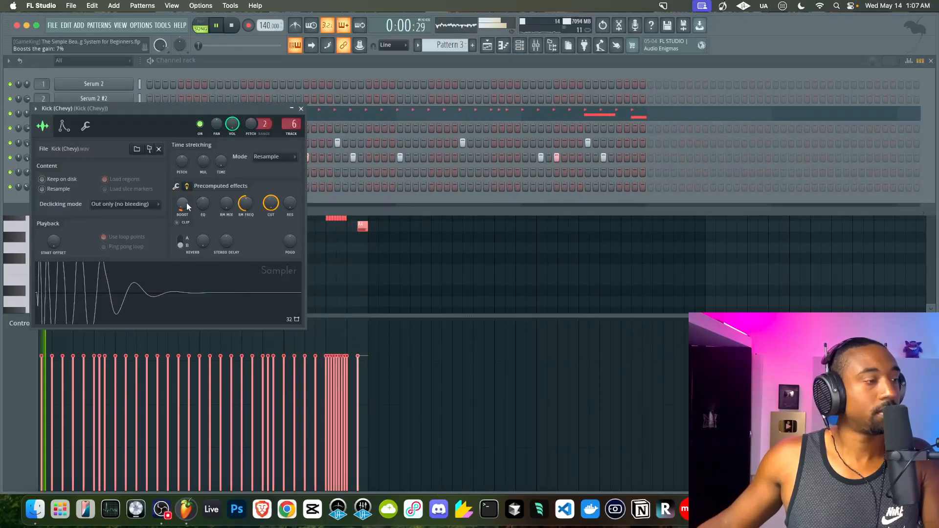
click(300, 109)
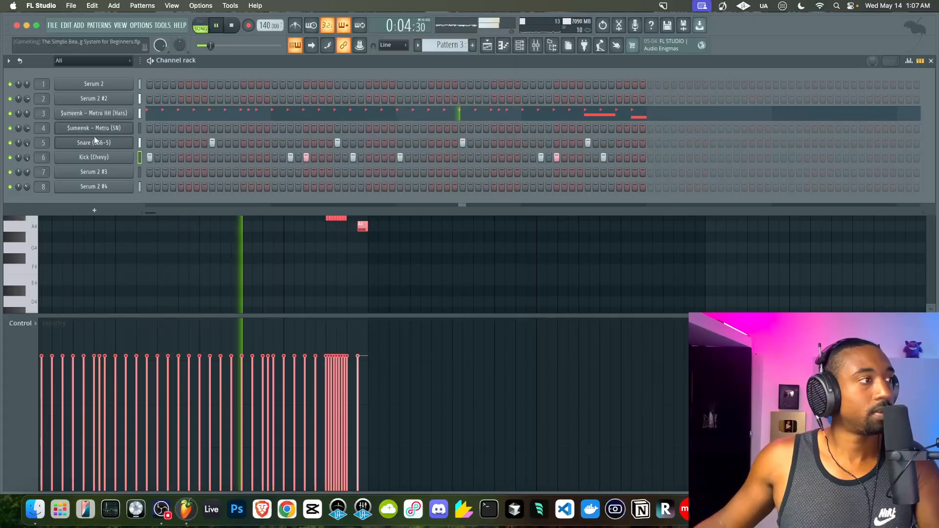
- Inspect the Snare (666-5) precomputed effects and the mixer levels during playback, return to the arrangement and stop
click(70, 146)
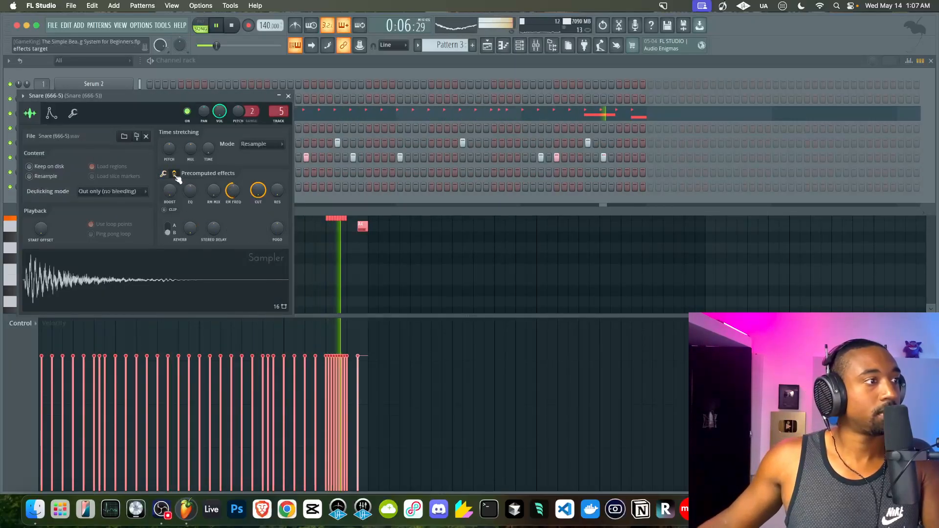
click(536, 45)
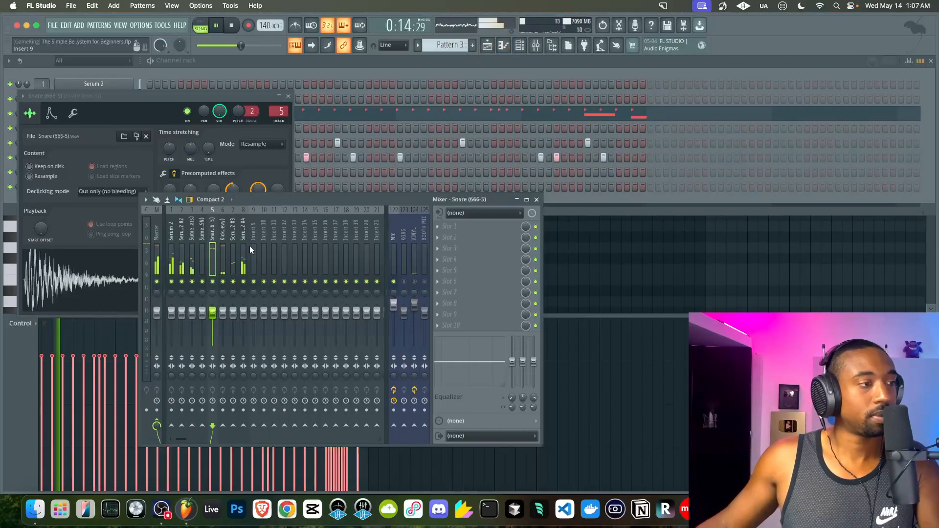
click(487, 45)
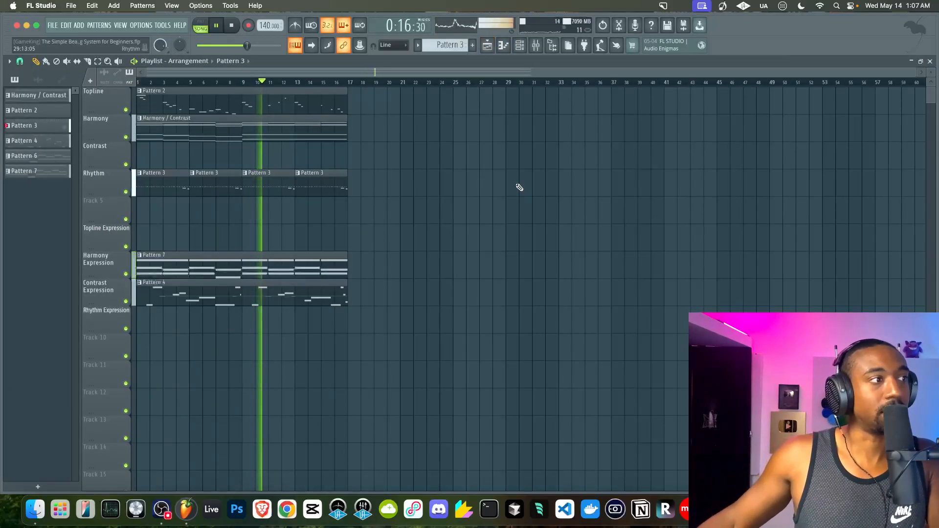
key(space)
- Route the eight instrument mixer tracks, from Serum 2 to Serum 2 #4, into Insert 9
click(519, 45)
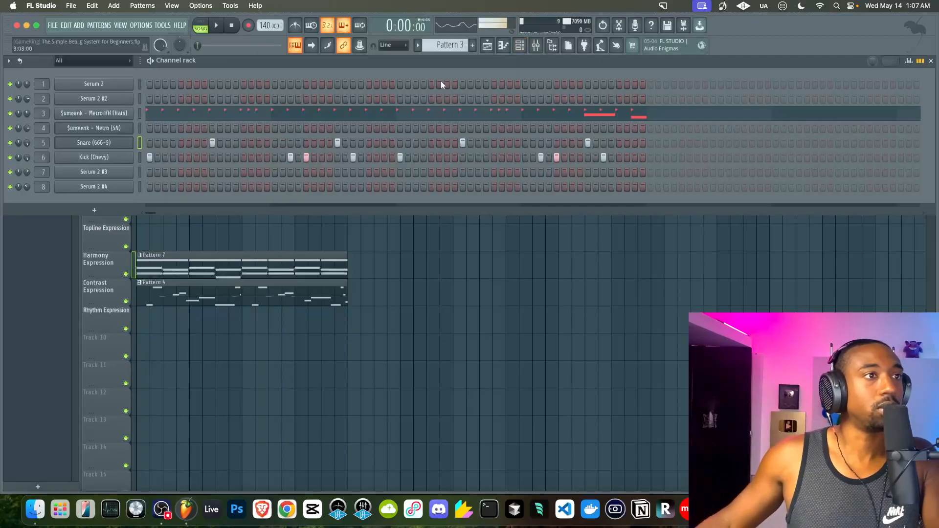
click(536, 46)
drag(239, 233, 171, 235)
right_click(253, 426)
click(266, 441)
- Rename mixer Insert 9 as BEAT MIX
click(250, 260)
key(F2)
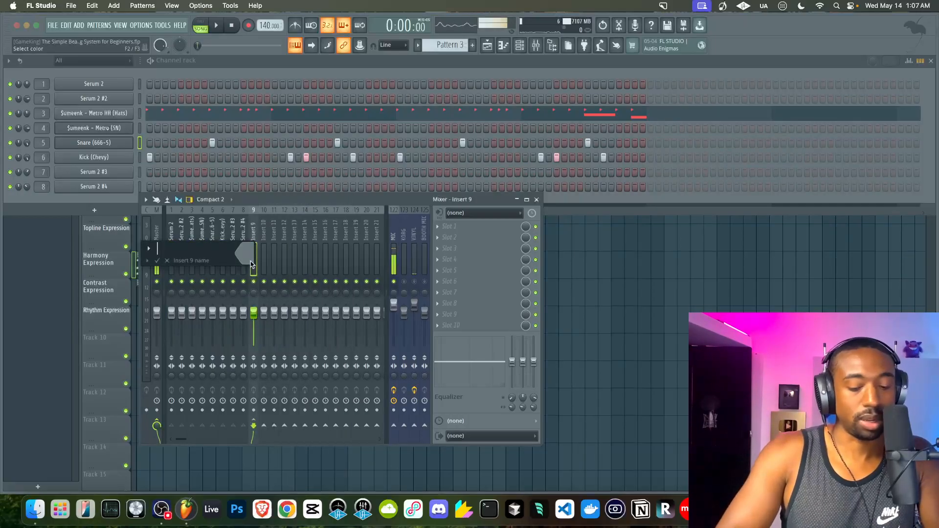
key(Return)
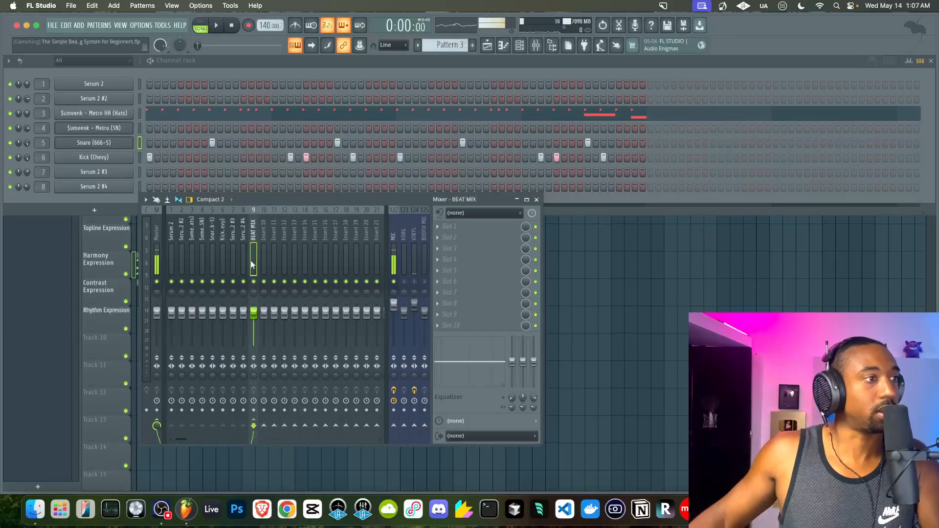
- Briefly play the arrangement through the BEAT MIX bus and switch to Pattern 4
click(472, 65)
key(space)
scroll(463, 48, down, 1)
key(space)
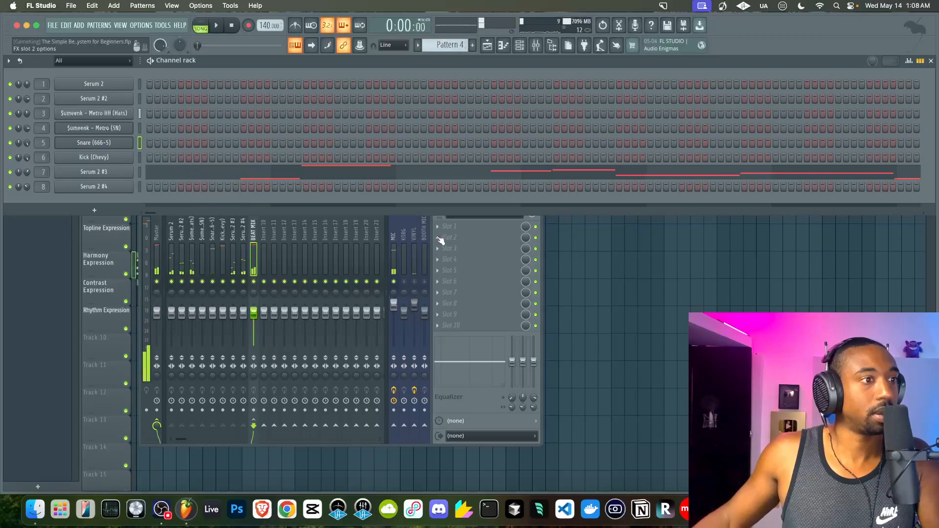
- Add a Fruity Limiter to the BEAT MIX track, set its soft saturation threshold to about -5.5 dB and start playback
click(451, 227)
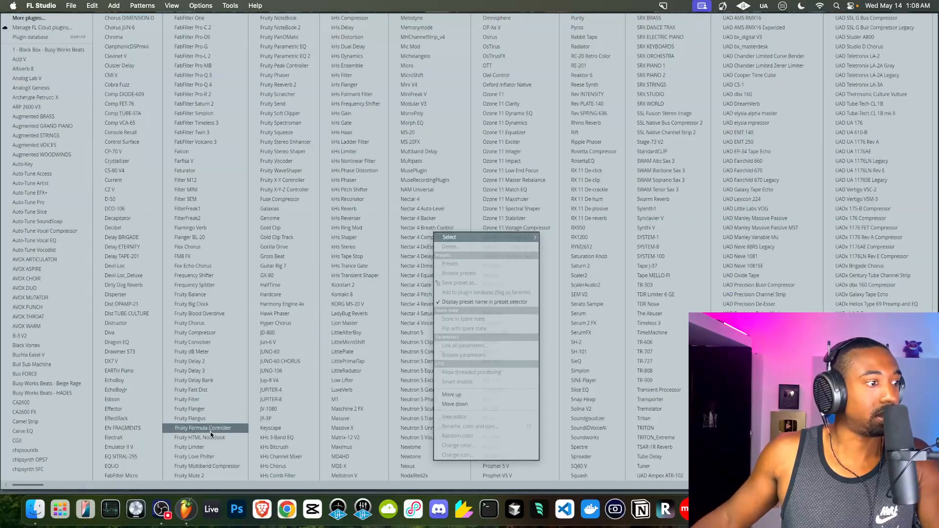
click(206, 445)
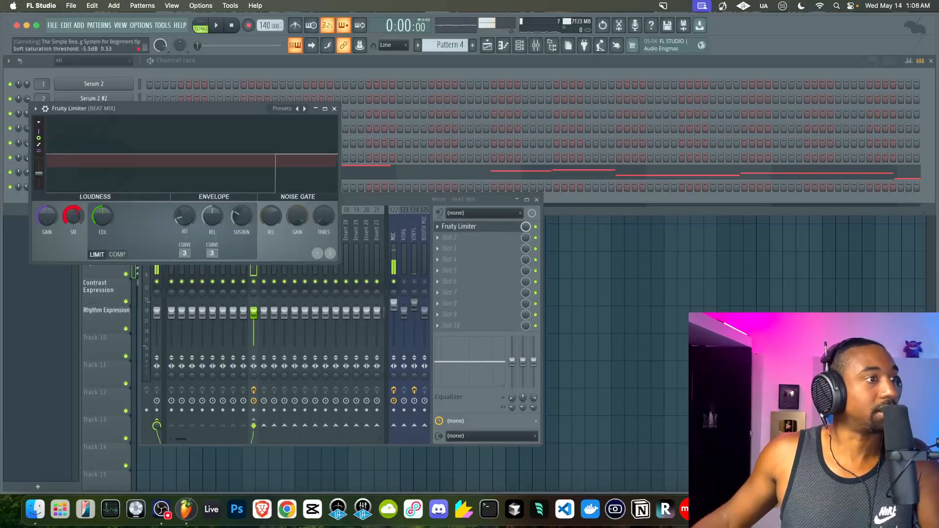
key(space)
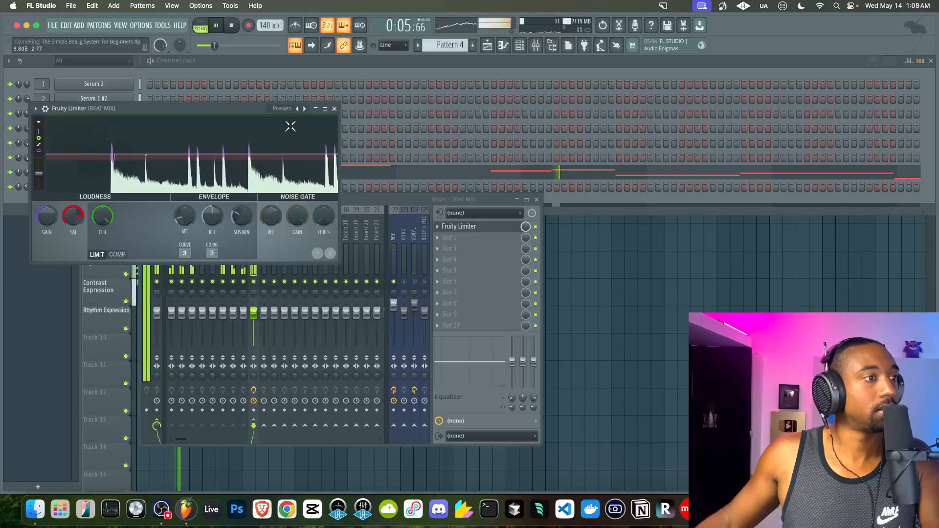
- Close the limiter, switch to the empty Pattern 5 and add another Serum 2 instrument channel
click(334, 109)
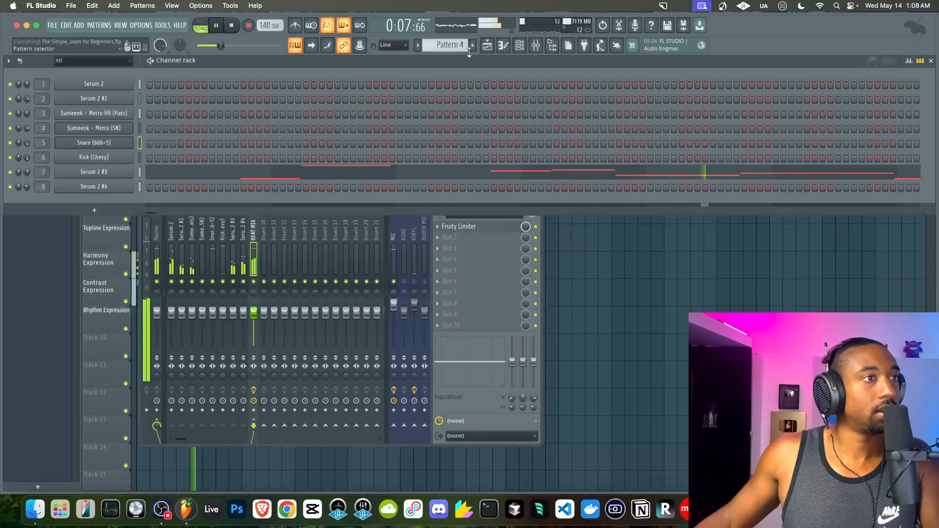
click(102, 209)
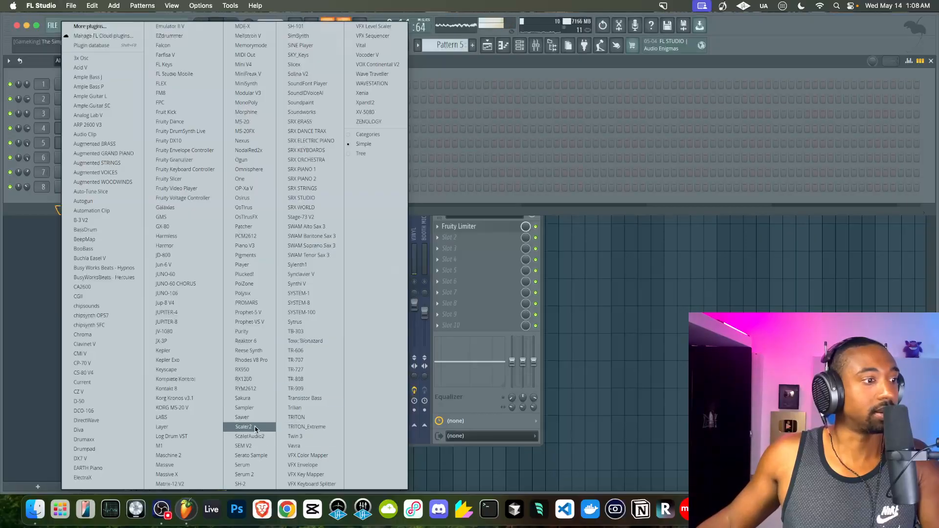
click(244, 474)
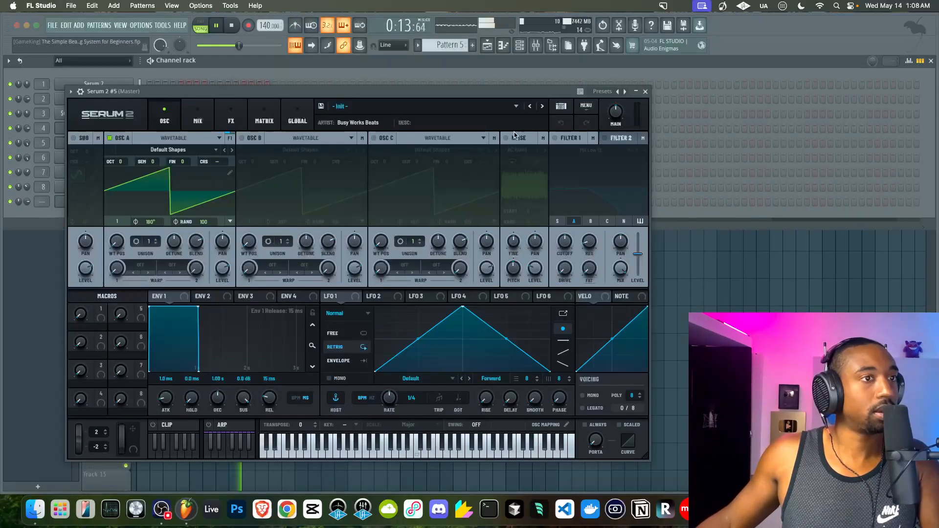
- Load the Bass - 90s mute Neptunes wide IV preset from the Busy Works Beats Helios - Demo Pack into the new Serum 2
click(562, 107)
click(76, 149)
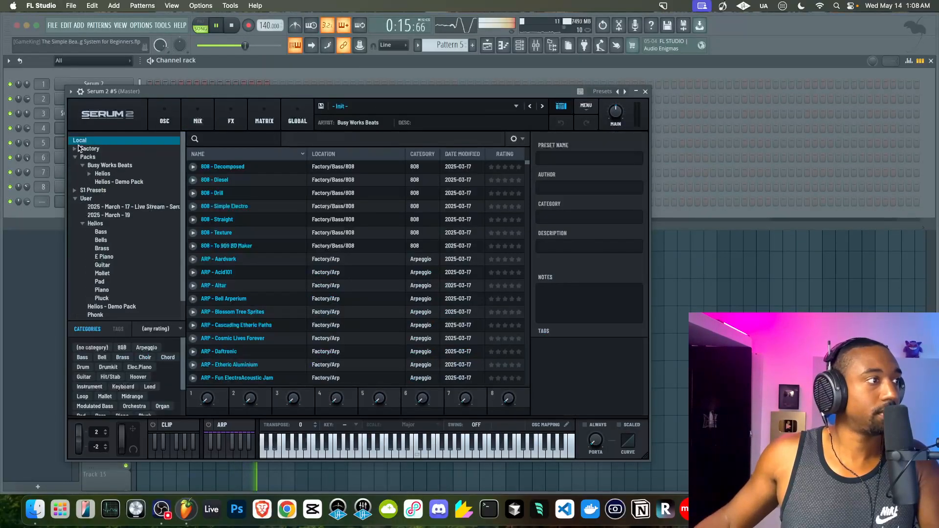
click(101, 166)
click(103, 182)
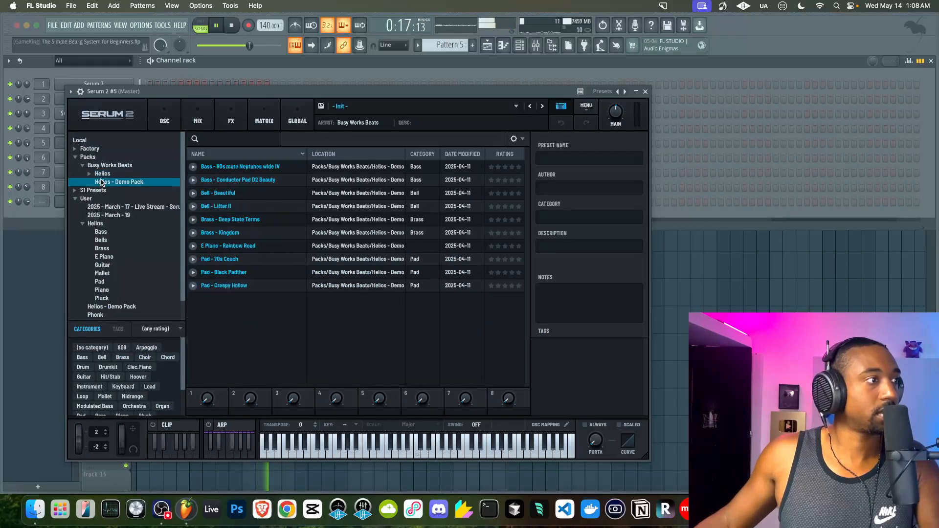
click(249, 167)
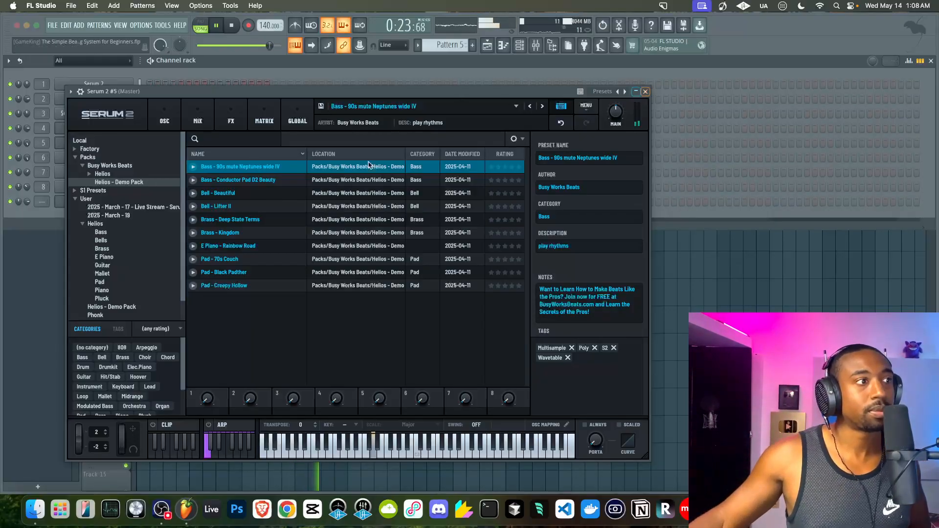
- Compare the pack's two bass presets against the beat, settle on Bass - Conductor Pad D2 Beauty and close the synth
click(291, 180)
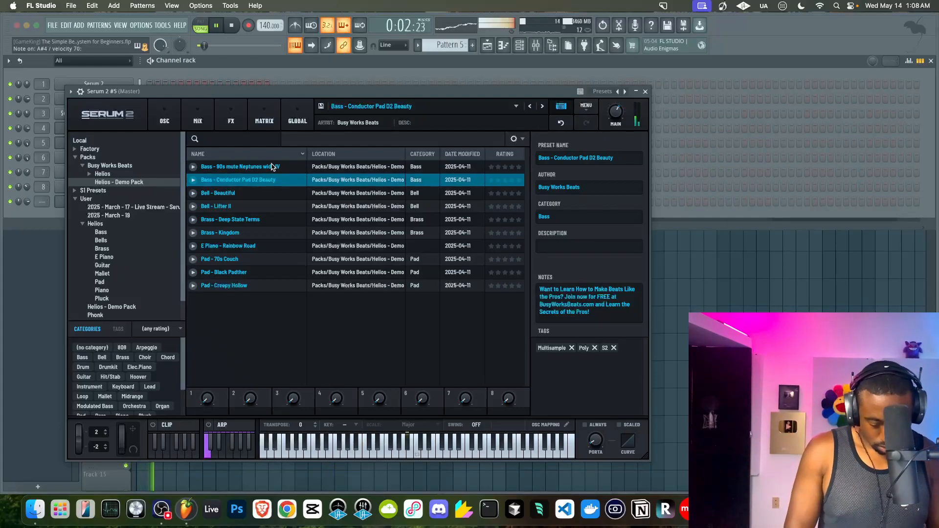
click(267, 168)
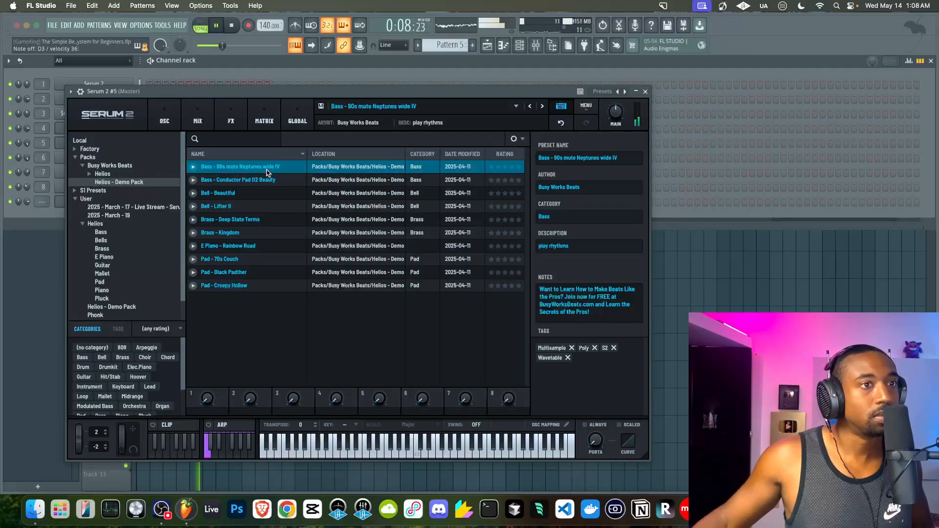
click(264, 179)
click(265, 167)
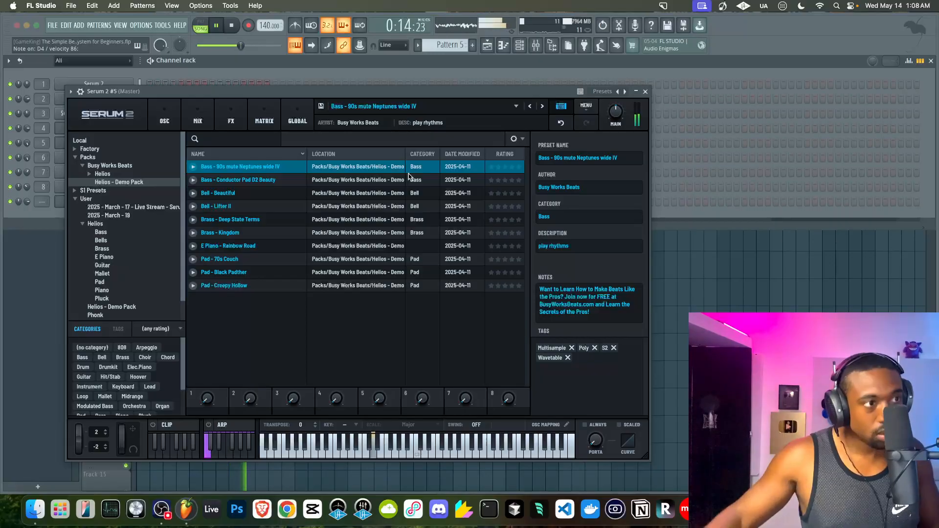
click(314, 184)
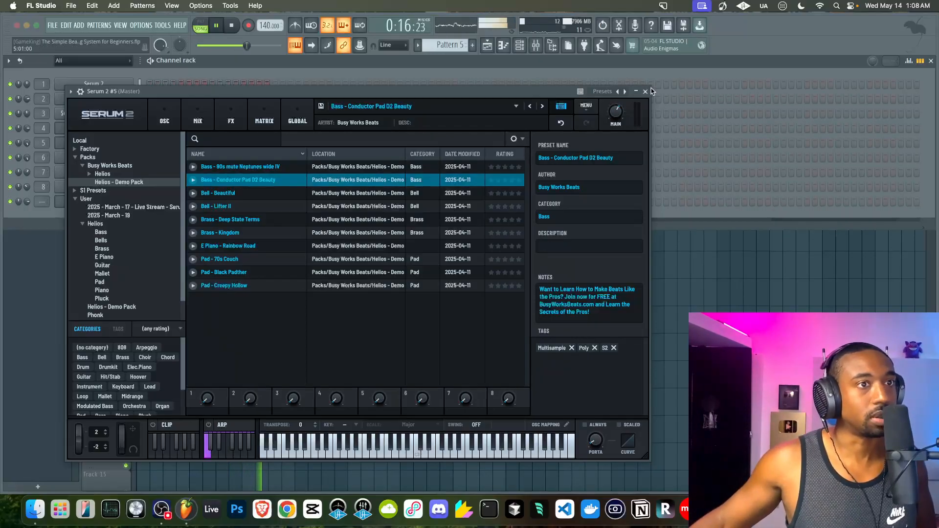
click(645, 91)
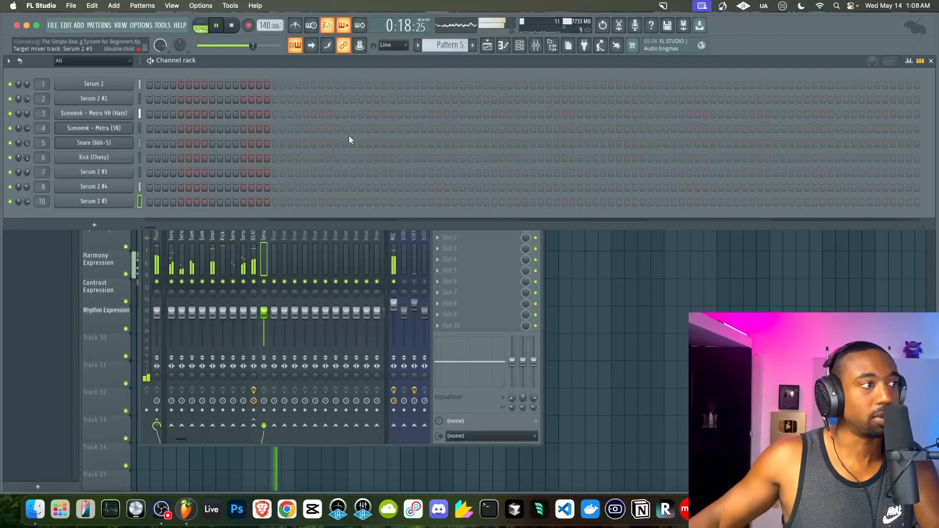
- Arm recording in the playlist, try a bass take into Pattern 5, undo it and delete its clip from the Contrast track
key(space)
key(F5)
click(248, 27)
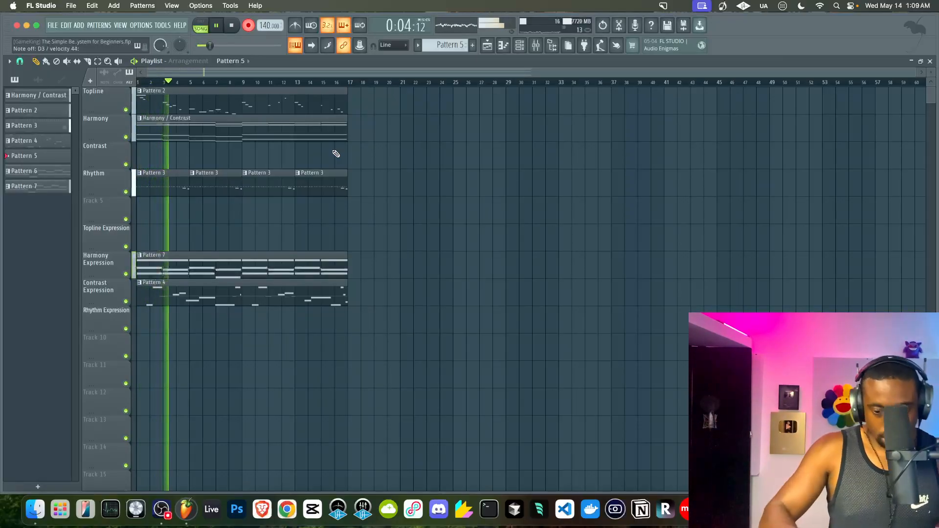
key(space)
key(super+z)
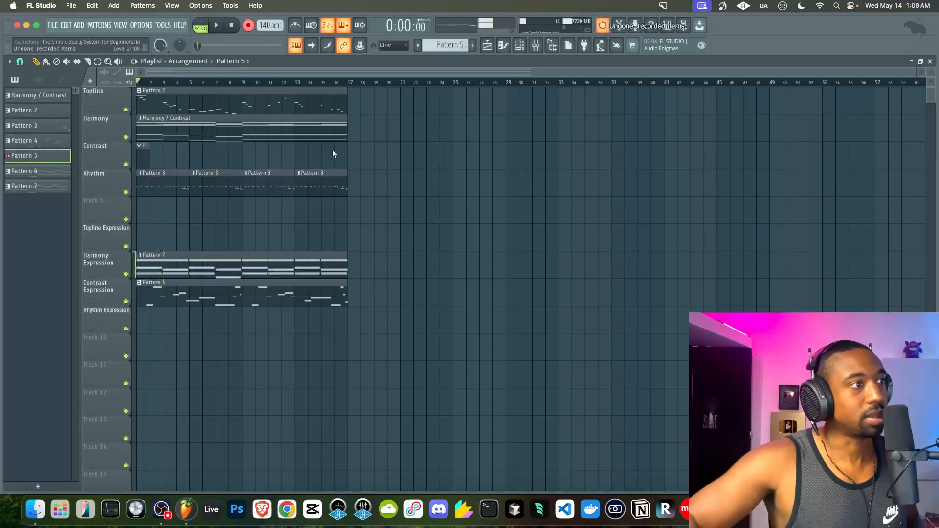
right_click(143, 146)
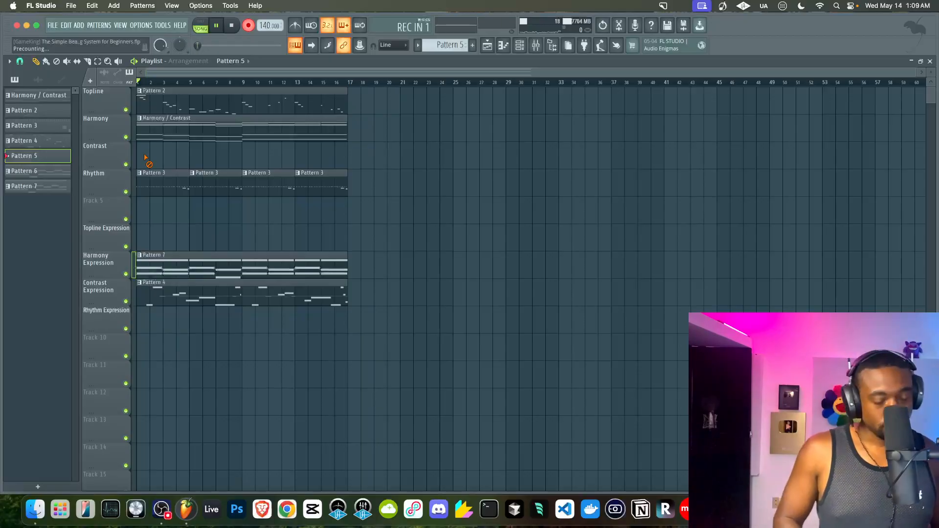
- Record a 16-bar Serum 2 #5 bass part into Pattern 5 and place its clip on the Contrast track
key(space)
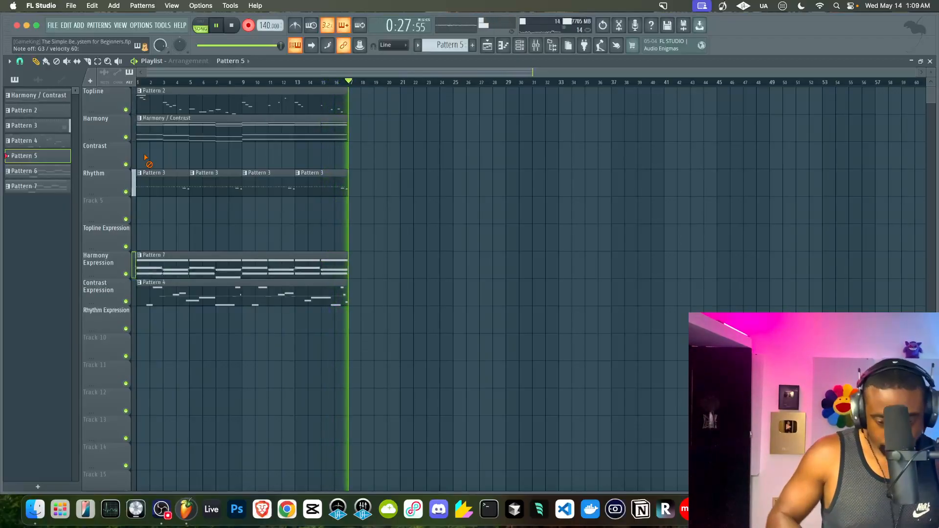
click(145, 158)
key(space)
mouse_move(231, 155)
mouse_down()
mouse_move(218, 220)
mouse_move(217, 145)
mouse_up()
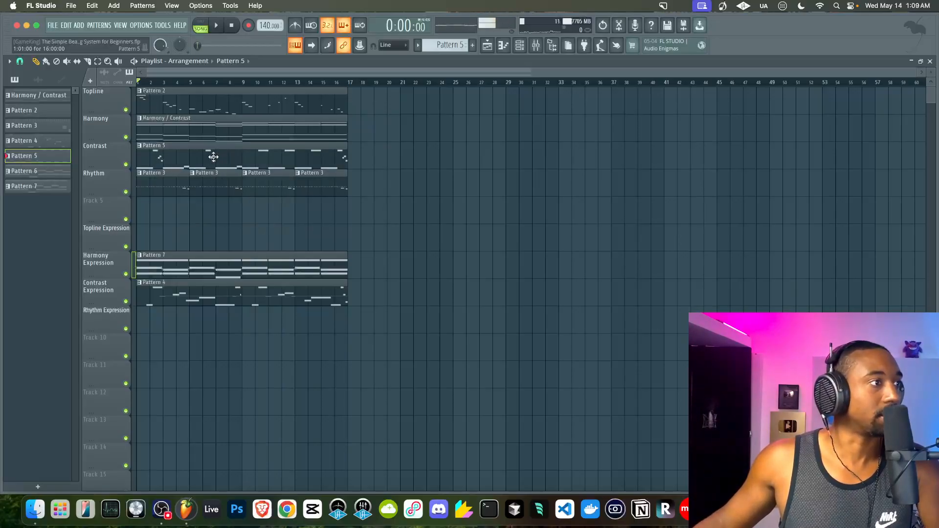
- Open the recorded bass part in the piano roll, bring up the mixer and play the arrangement
double_click(213, 156)
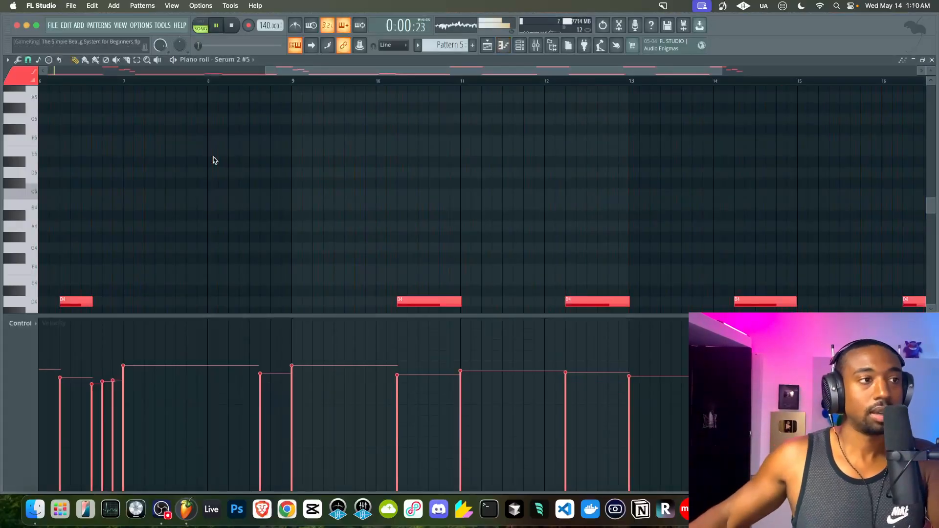
click(527, 48)
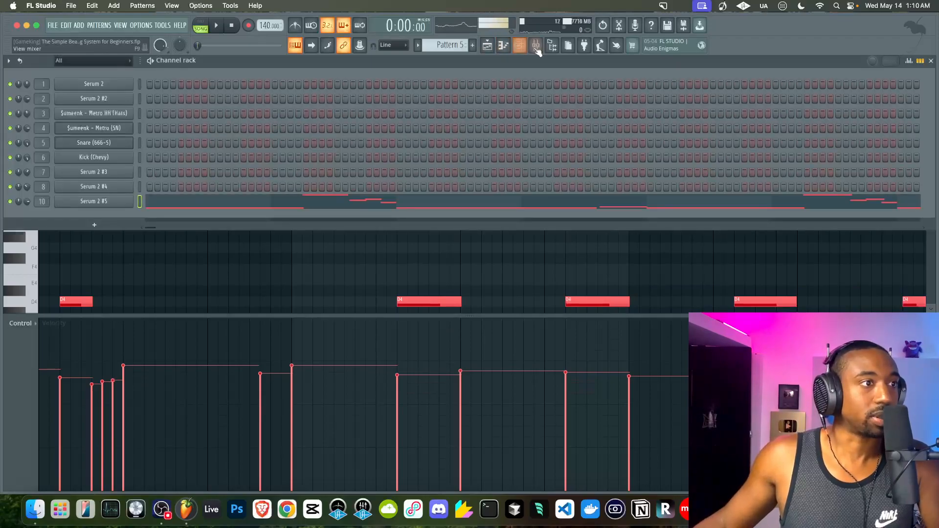
click(527, 48)
click(536, 48)
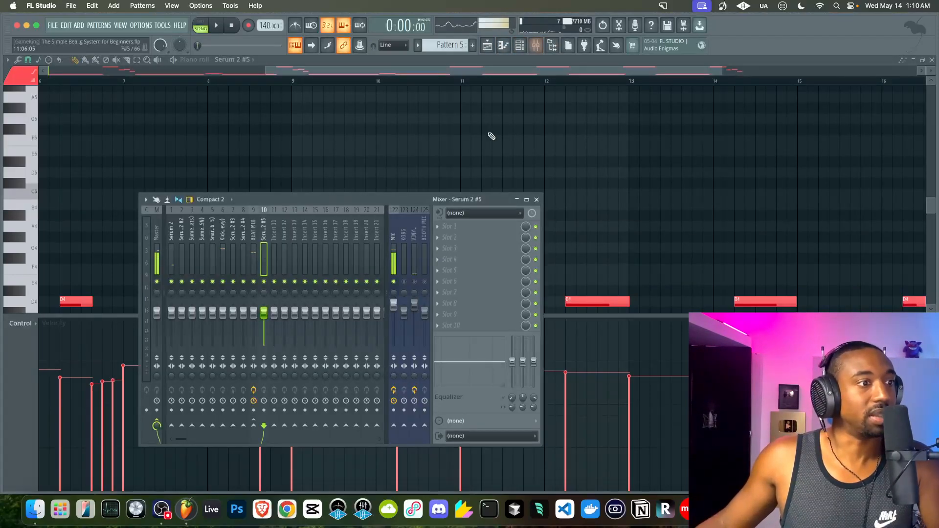
key(space)
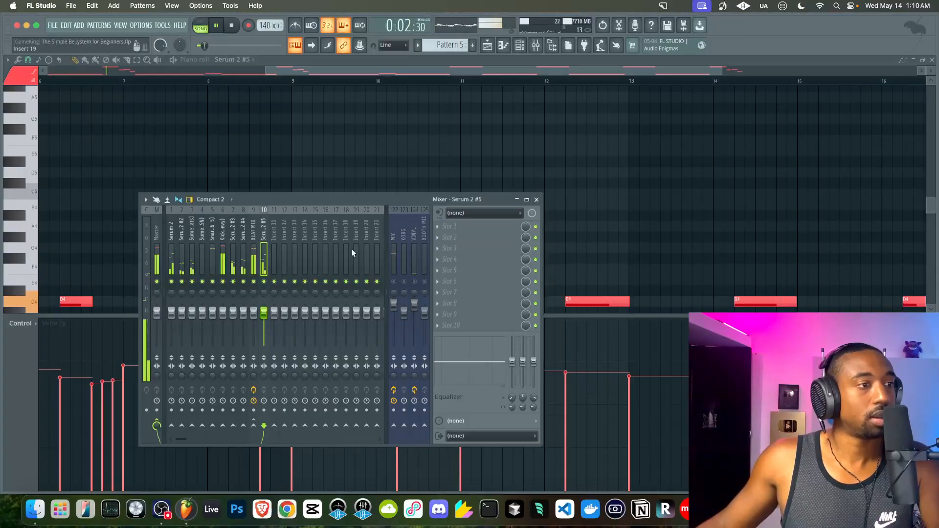
- Audition kicks from the Johnny Juliano pack, replace Kick (Chevy) with Kick (Memph) and set its channel volume to about 85%
click(552, 45)
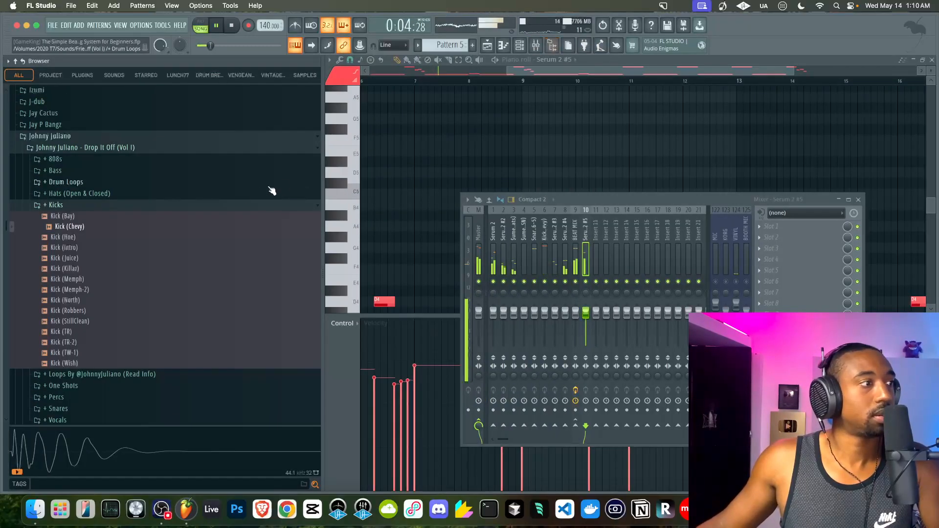
click(58, 247)
click(523, 46)
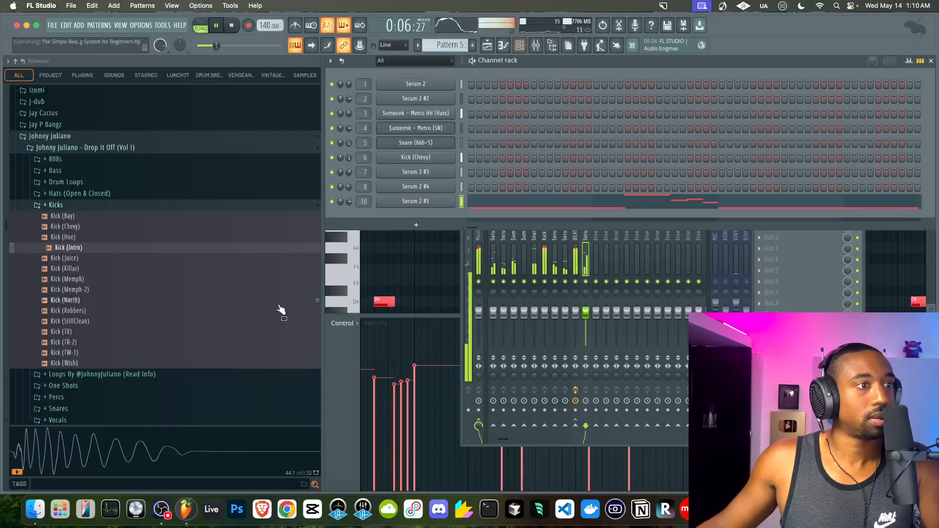
click(95, 270)
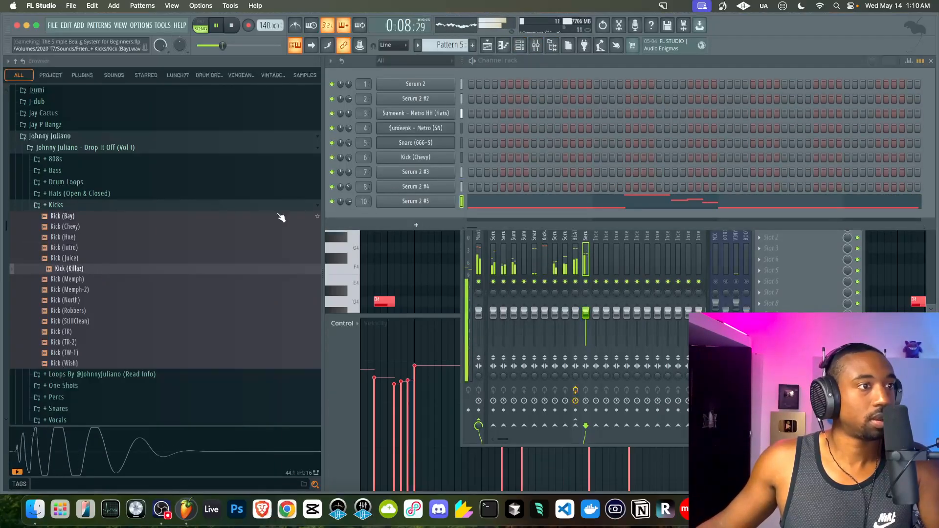
click(105, 279)
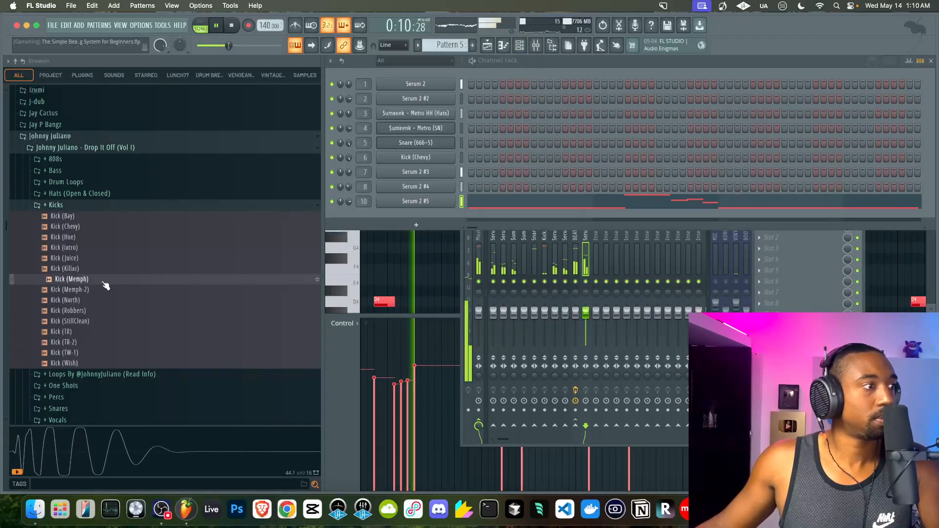
drag(95, 281, 420, 161)
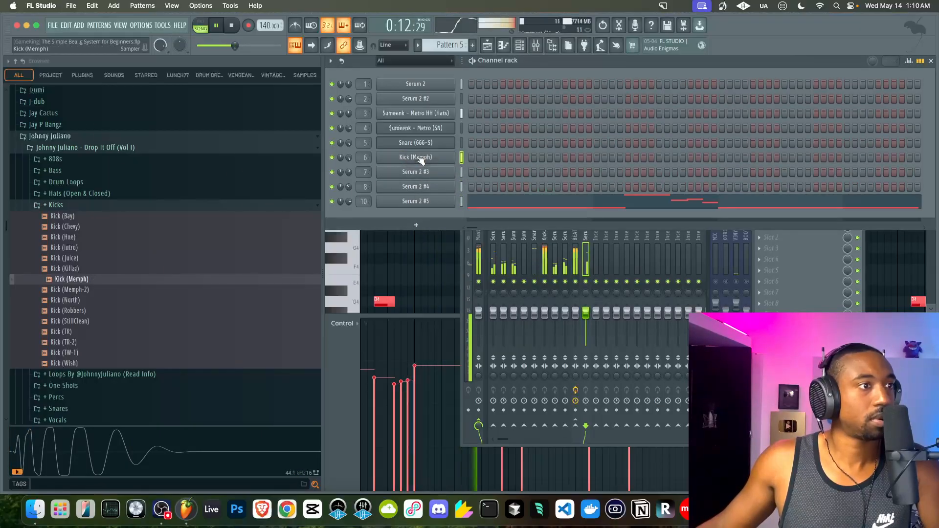
drag(349, 160, 349, 169)
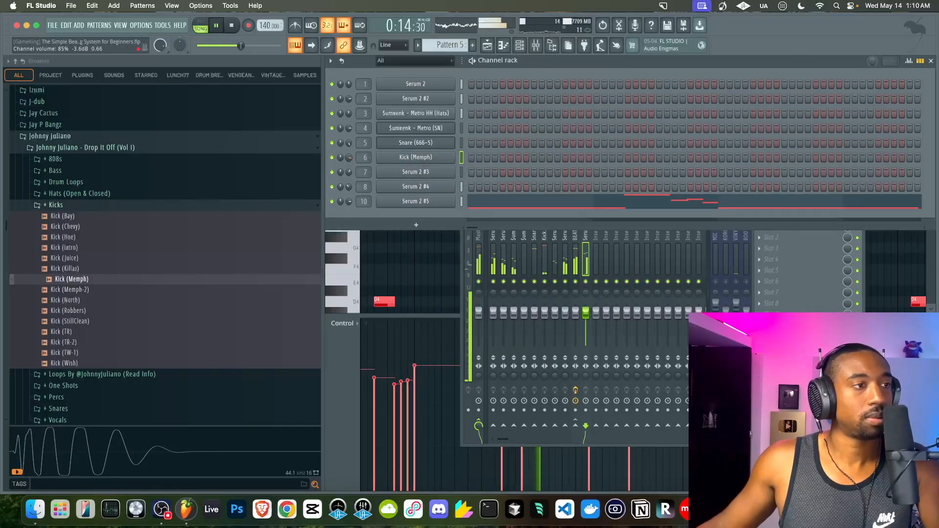
- Open the pack's Snares folder, try Snare (Juice-2) in place of Snare (666-5) and inspect its precomputed effects
click(54, 205)
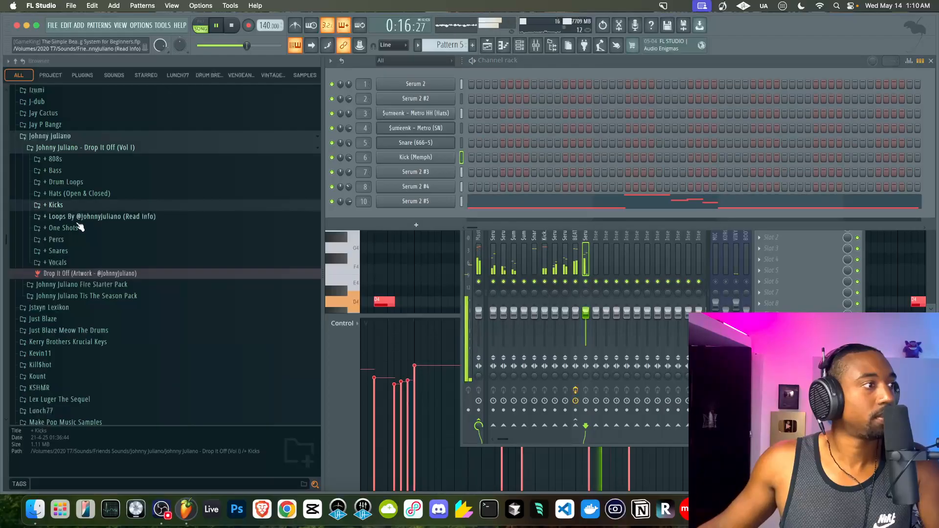
click(58, 250)
click(73, 262)
drag(74, 261, 416, 143)
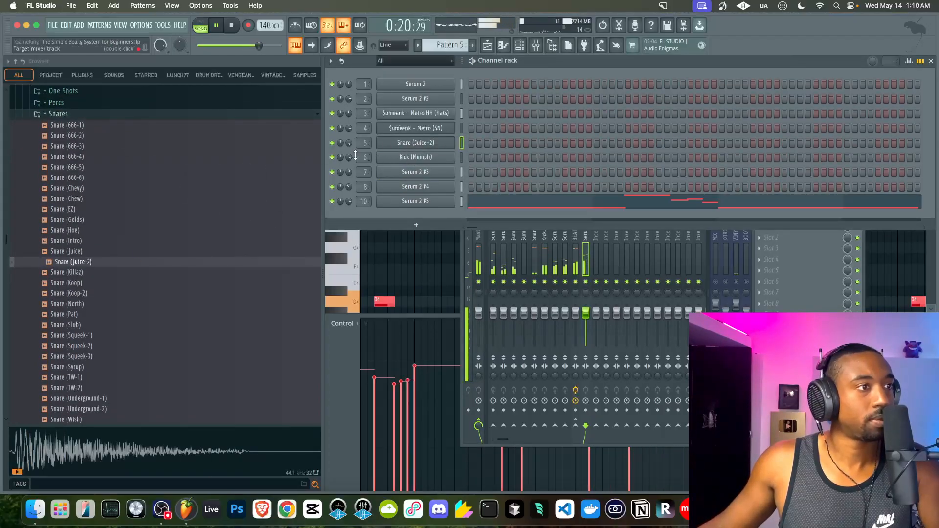
click(400, 143)
click(496, 173)
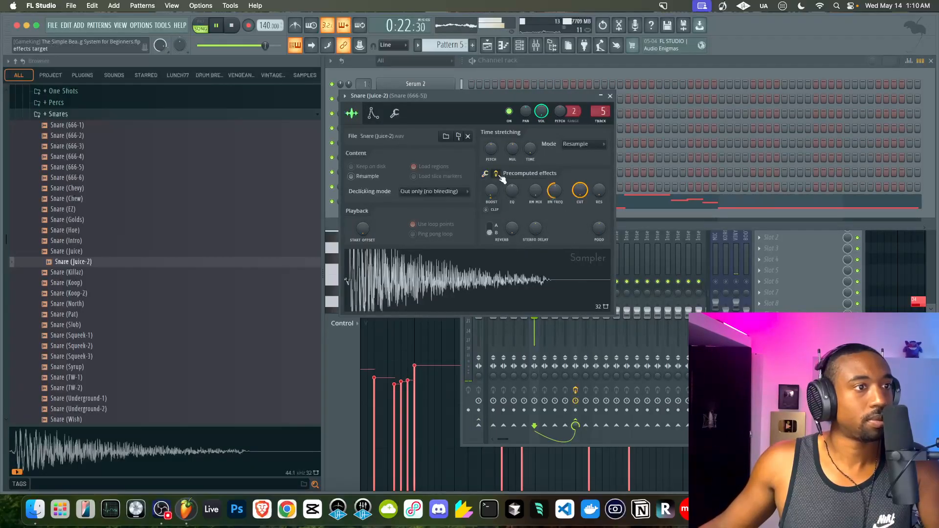
click(610, 96)
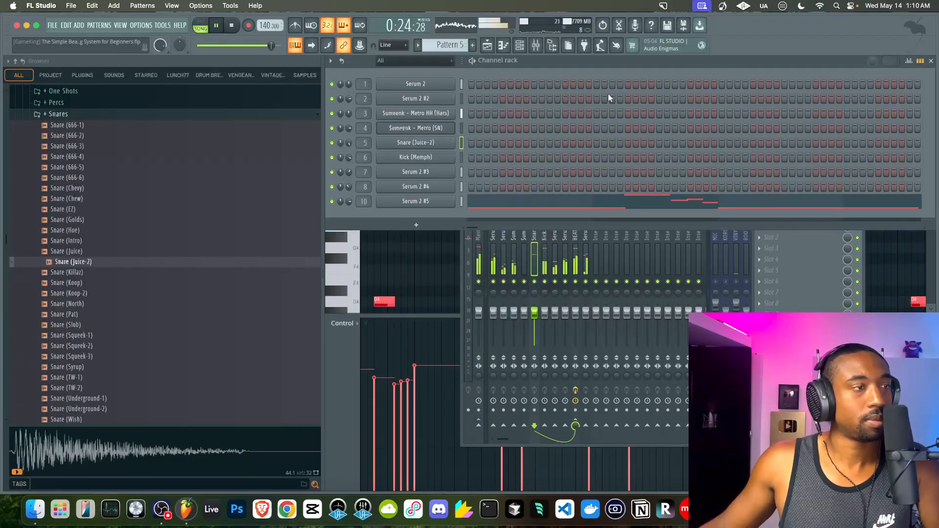
- Swap the channel 5 snare for Snare (Juice) and check its sampler settings
drag(68, 250, 419, 147)
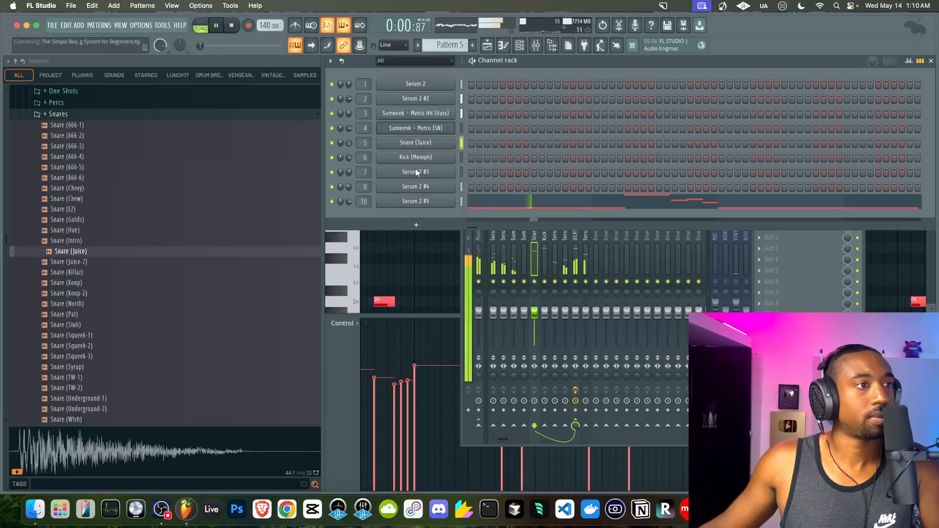
click(409, 144)
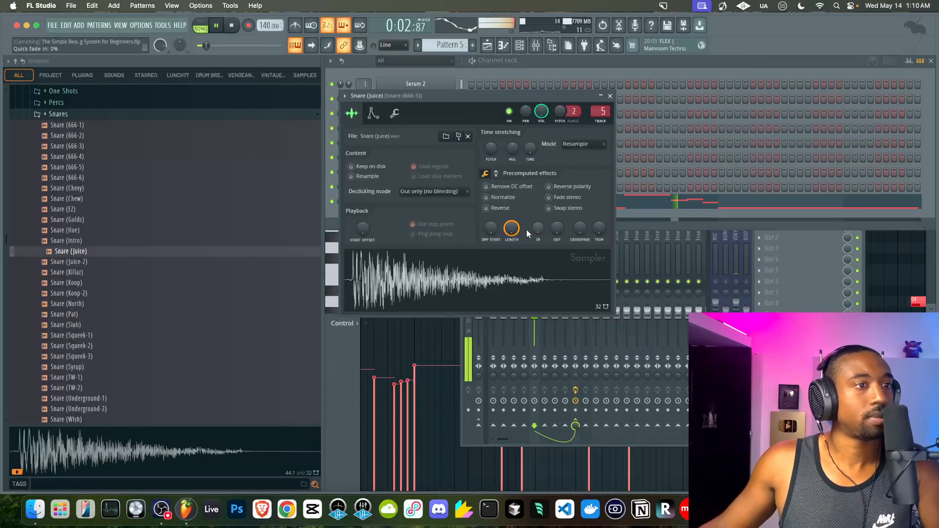
click(610, 96)
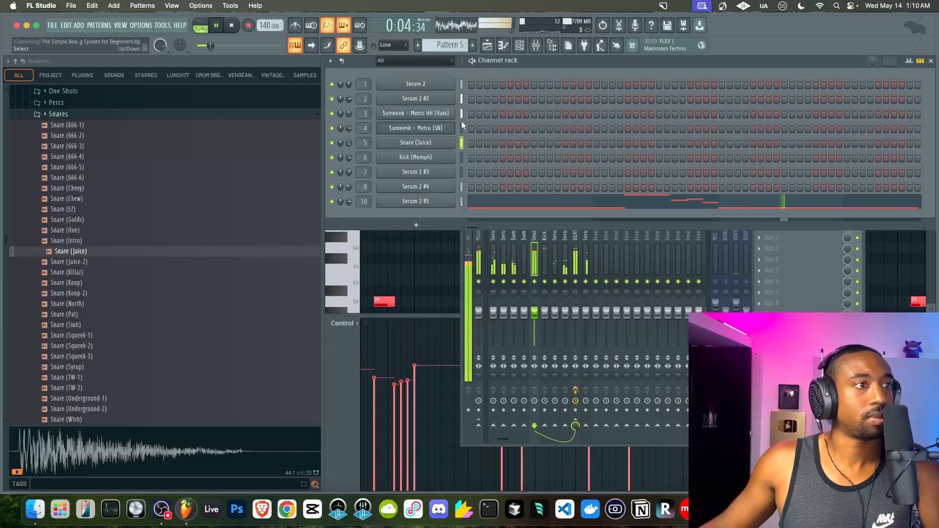
- Audition closed hats in the Johnny Juliano pack's Hats (Open & Closed) folder and replace the channel 3 hi-hat with ClosedHat (North)
click(426, 114)
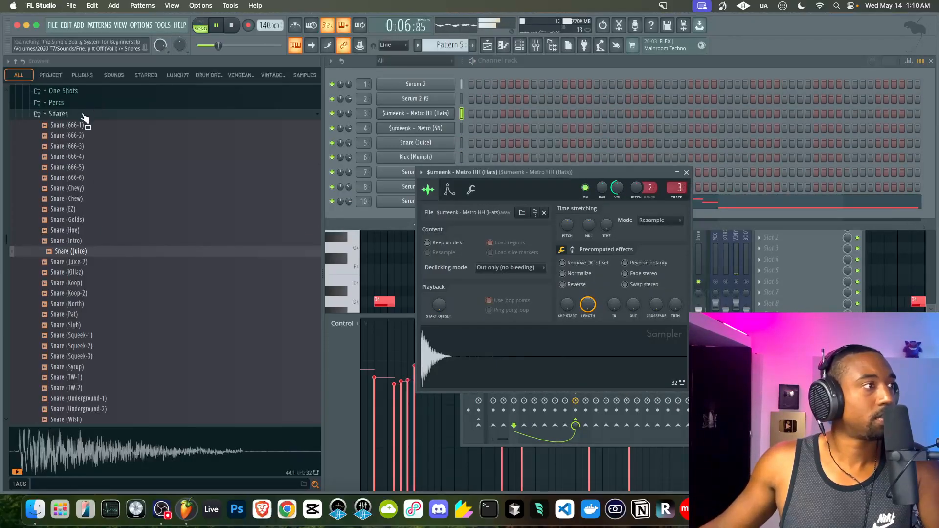
click(84, 115)
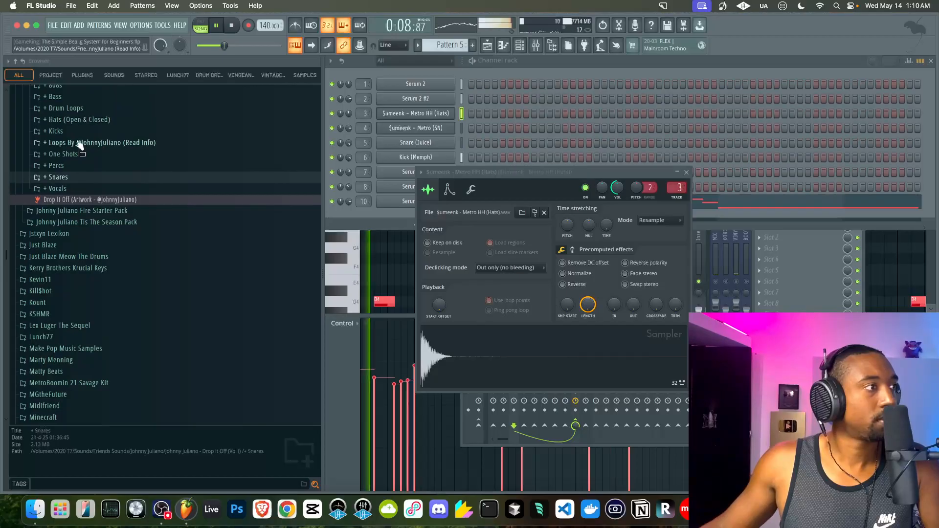
scroll(73, 157, up, 4)
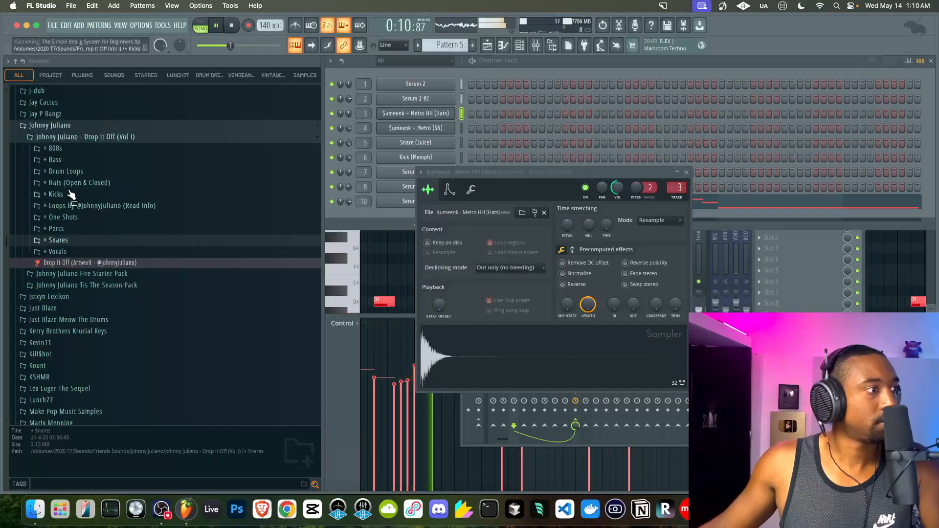
click(72, 184)
click(80, 238)
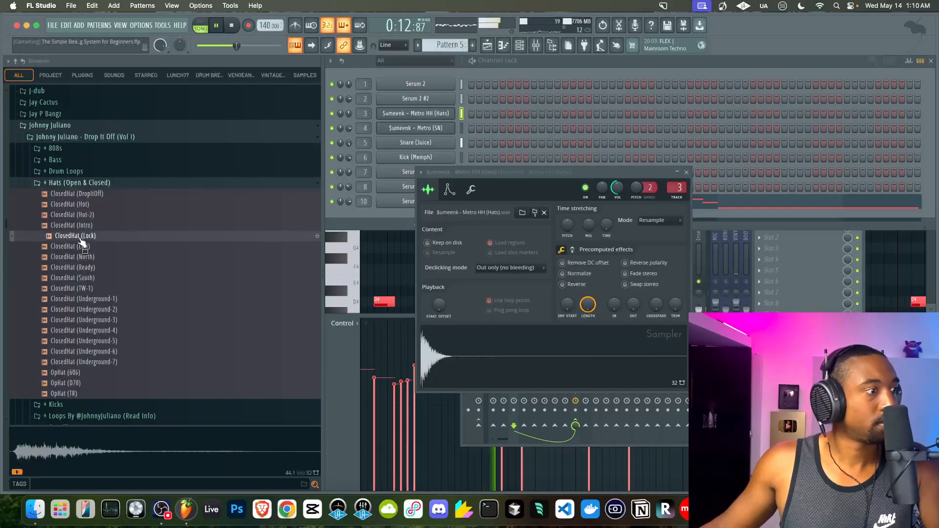
click(73, 246)
drag(76, 257, 409, 115)
- Look over the playlist and channel rack during playback and check the audio device settings
key(F5)
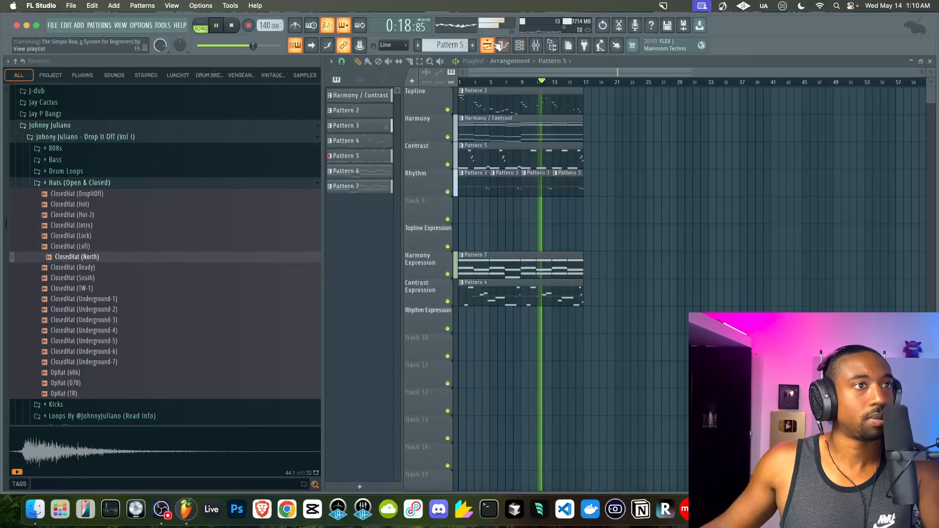
click(520, 45)
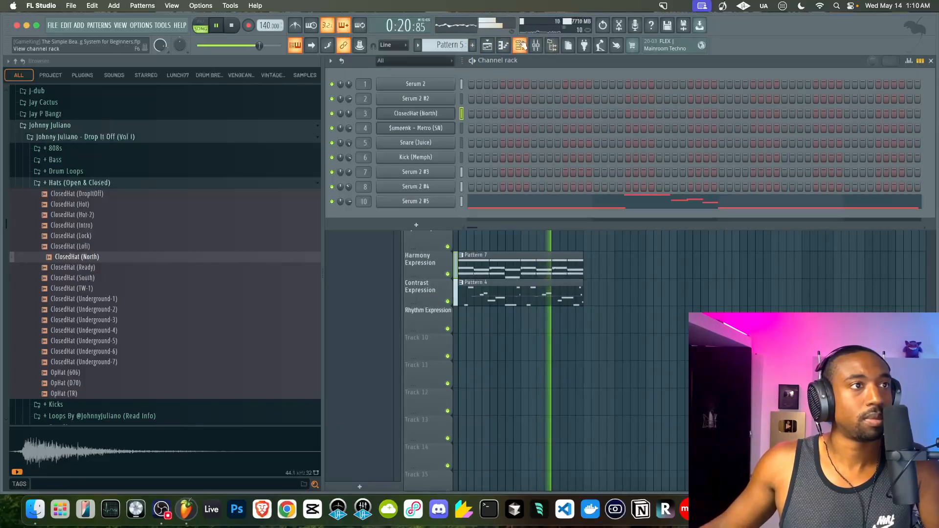
key(KP_Add)
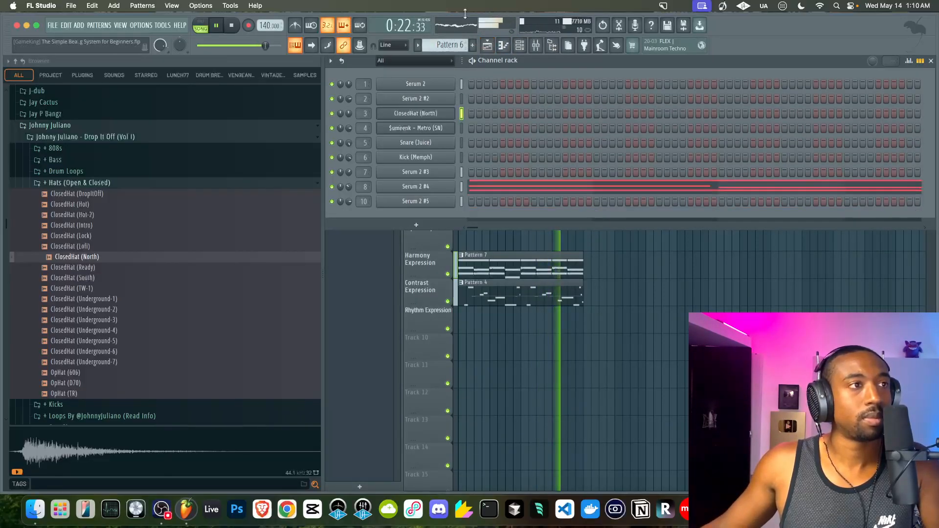
click(141, 24)
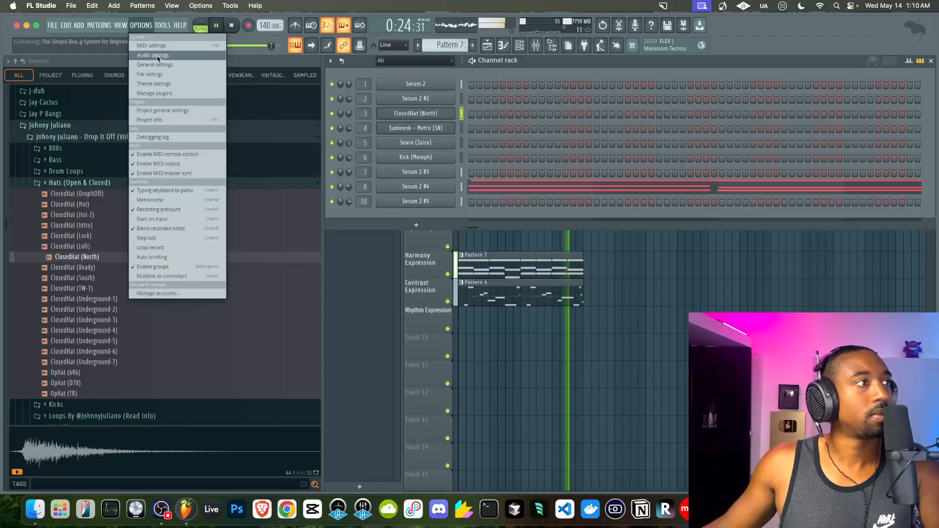
click(151, 56)
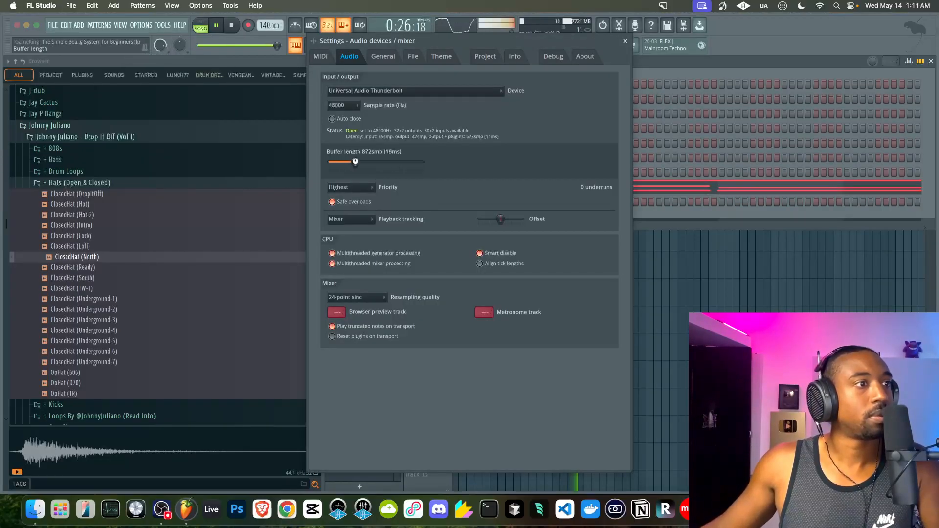
click(626, 41)
- Stop playback, return to the playlist and hide the browser so the arrangement gets the full width
key(F6)
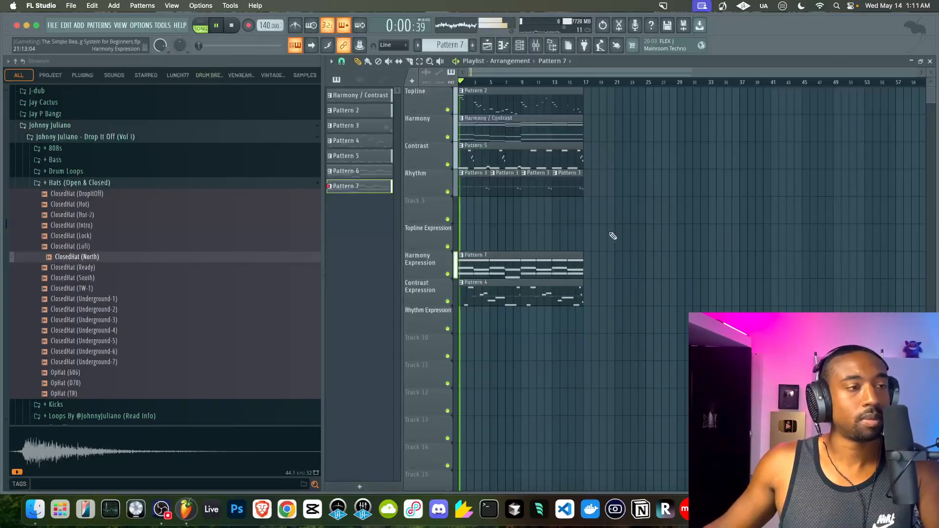
click(536, 45)
key(space)
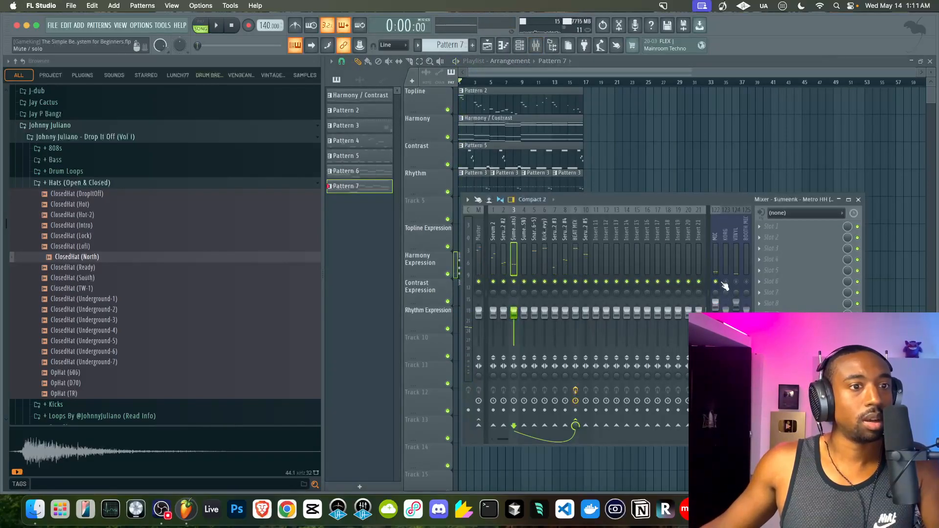
key(F9)
drag(608, 332, 433, 84)
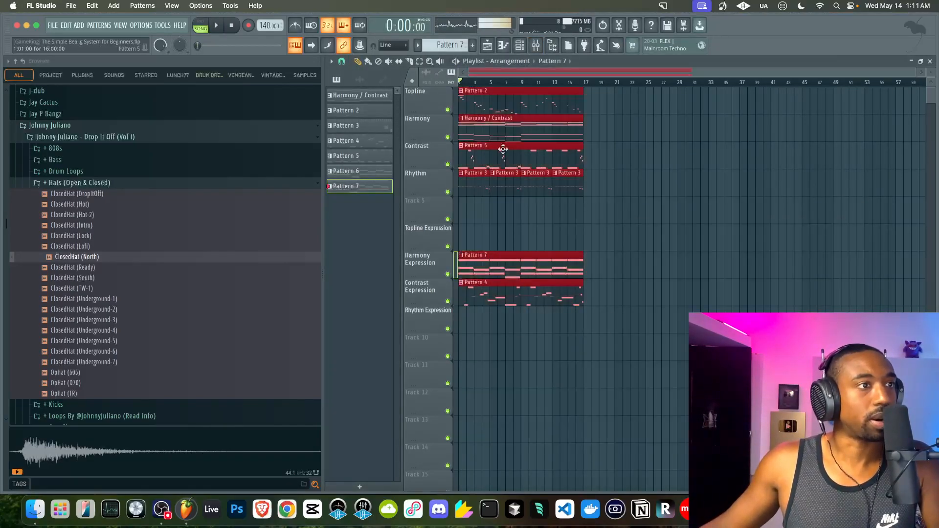
scroll(494, 149, up, 3)
click(552, 45)
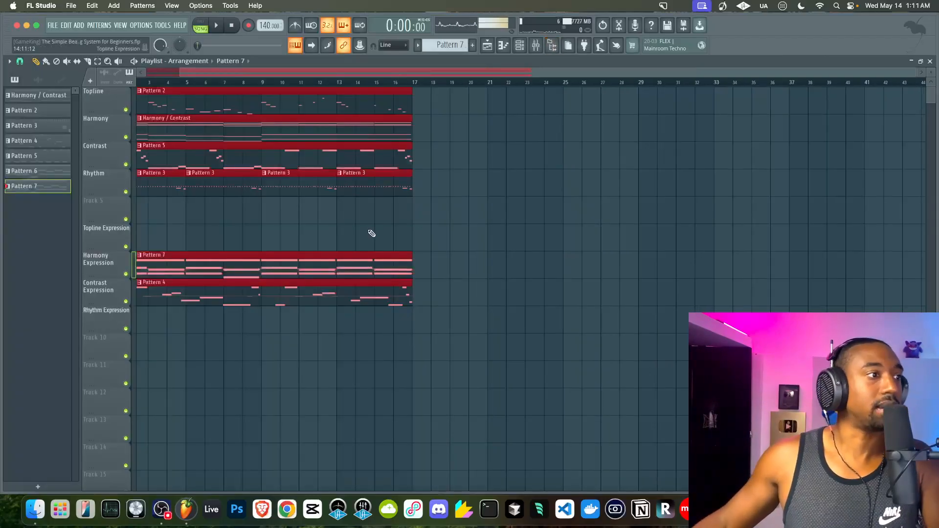
- Select all playlist clips in bars 1–16 and duplicate them directly after, starting at bar 17
scroll(372, 234, left, 2)
click(213, 319)
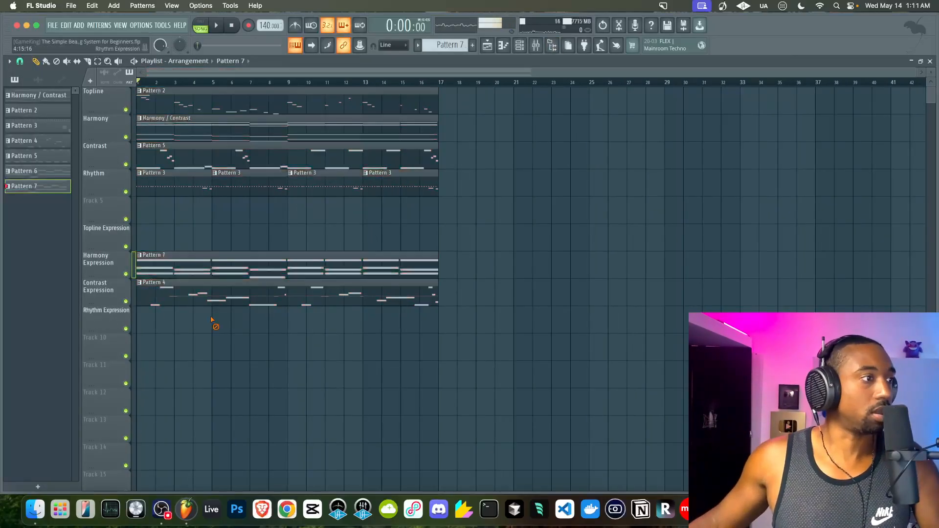
drag(483, 357, 137, 84)
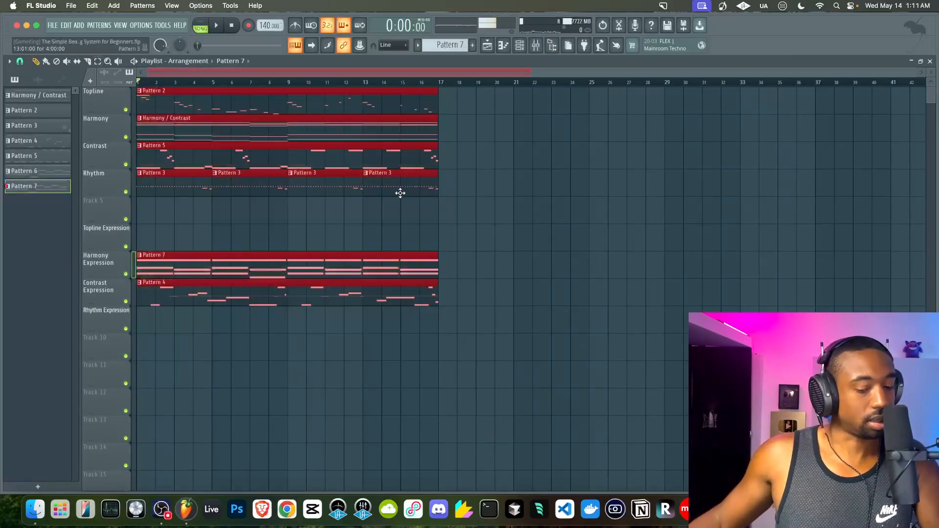
key(super+b)
- Delete the first Pattern 5 clip from the Contrast track, then try removing the first Contrast Expression clip and undo that
right_click(160, 161)
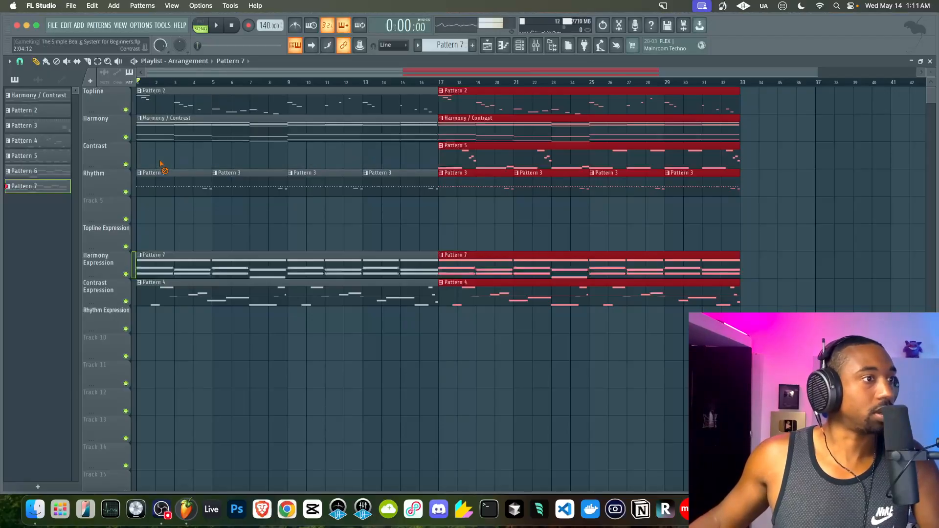
ctrl+scroll(160, 164, down, 2)
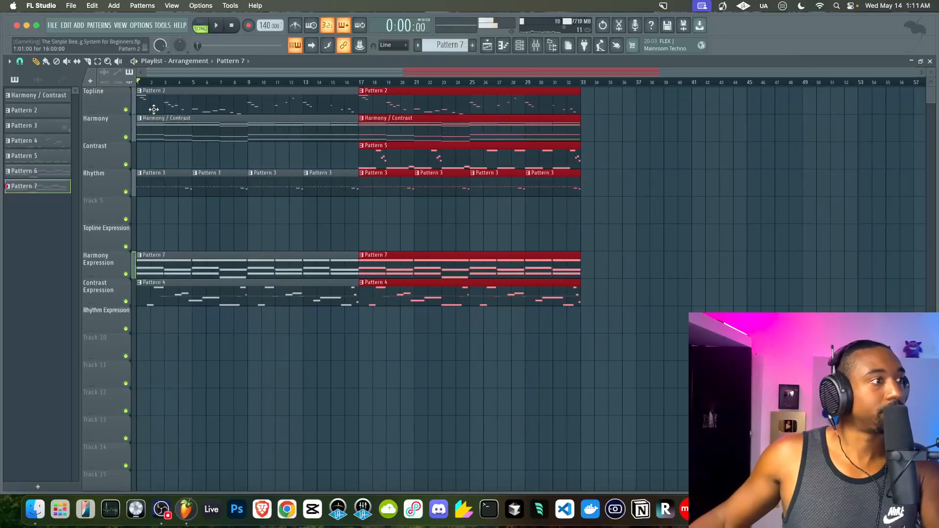
right_click(161, 296)
key(super+z)
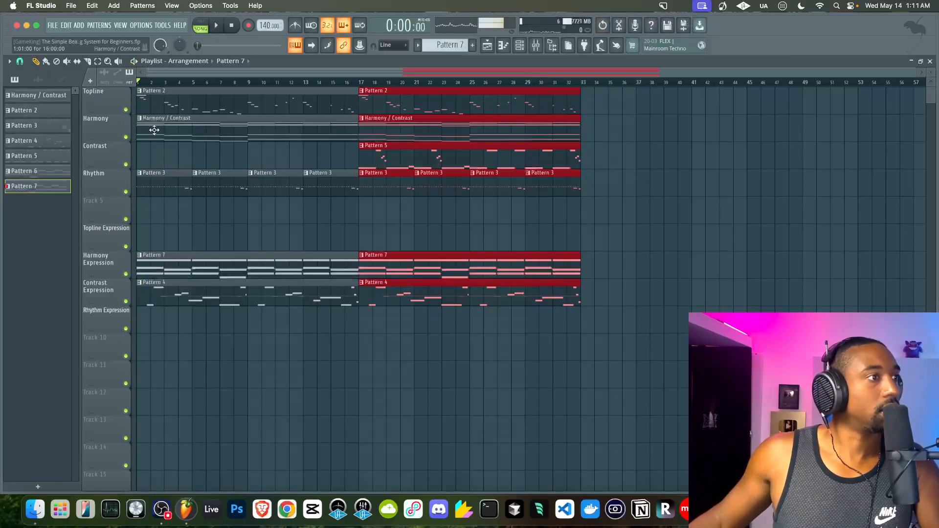
- Play the opening section and delete the first two Pattern 3 clips from the Rhythm track, clearing bars 1–8
key(space)
key(space)
super+drag(162, 129, 221, 138)
right_click(221, 146)
key(space)
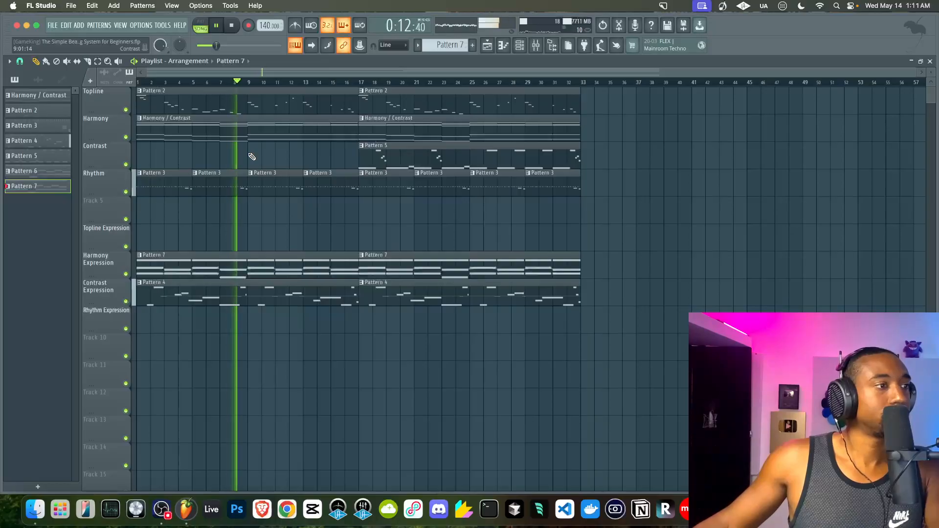
key(space)
right_click(225, 175)
right_click(169, 186)
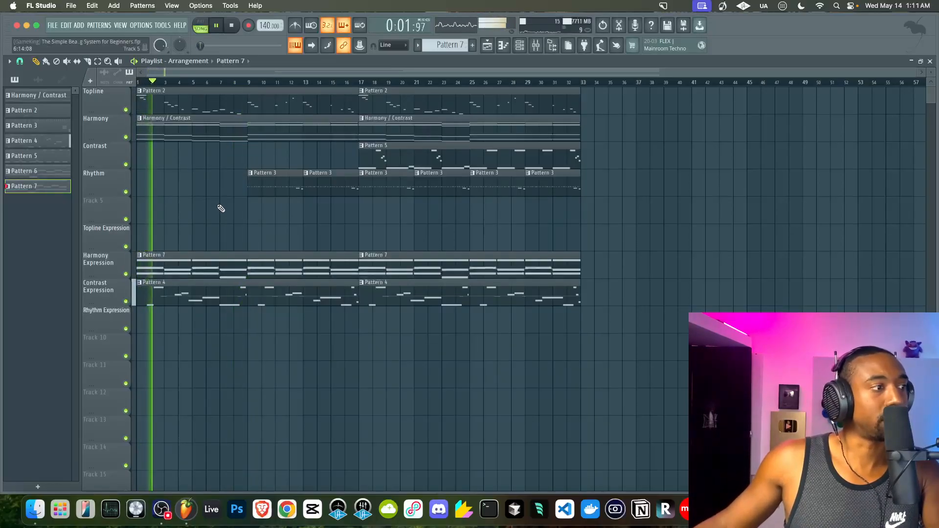
- Delete the Pattern 4 and Pattern 7 clips from the expression tracks in bars 1–16 and restart playback
right_click(226, 298)
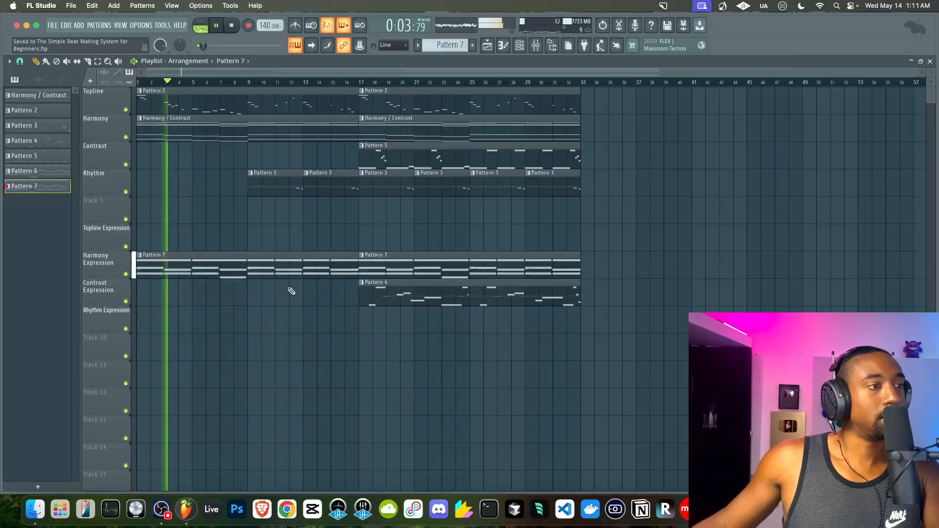
scroll(293, 205, down, 2)
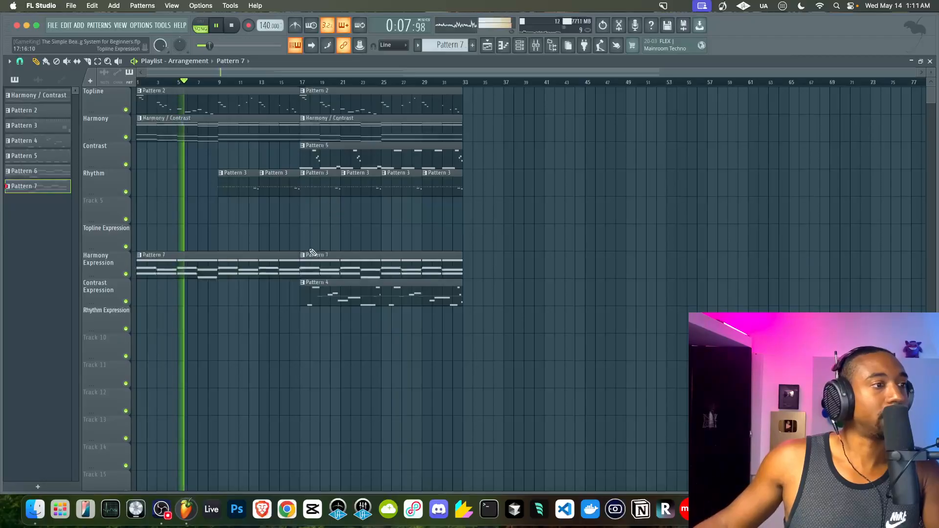
right_click(266, 264)
key(space)
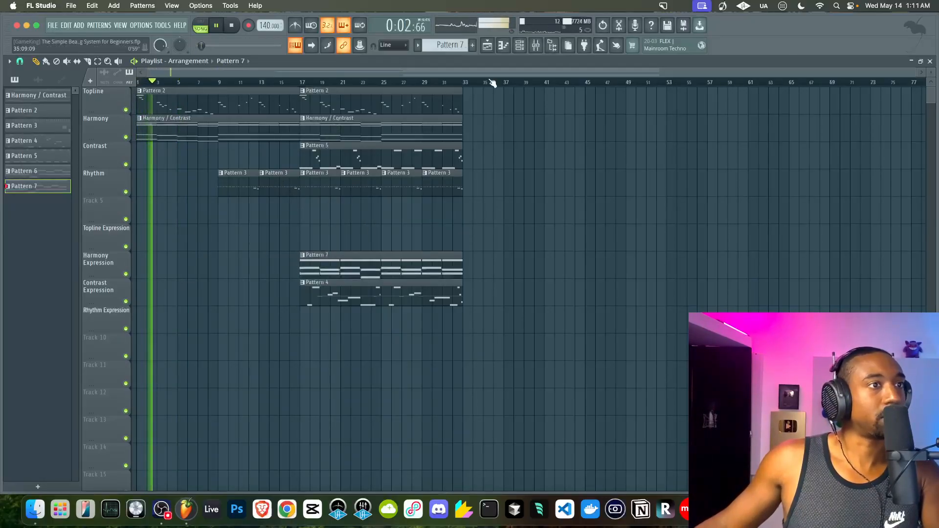
- Check the mixer levels while the arrangement plays and save the project
click(535, 44)
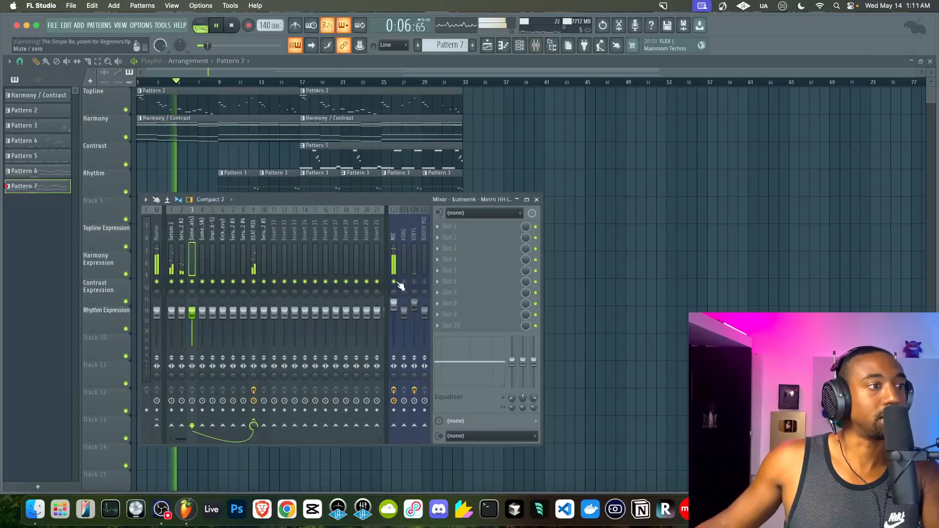
right_click(663, 306)
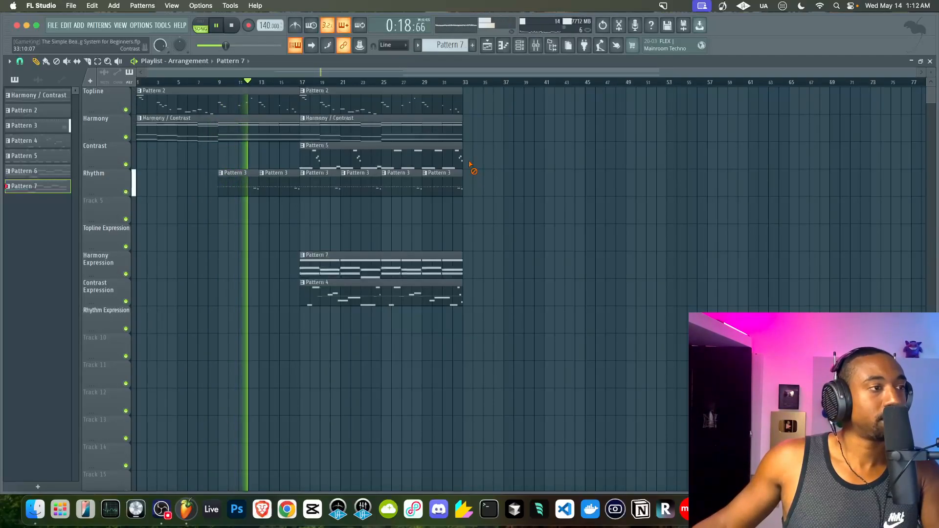
key(super+s)
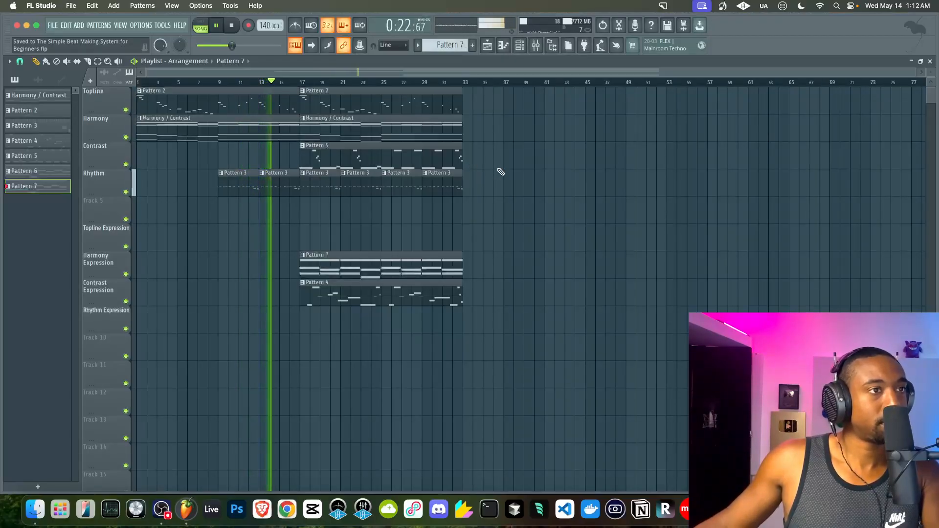
click(536, 46)
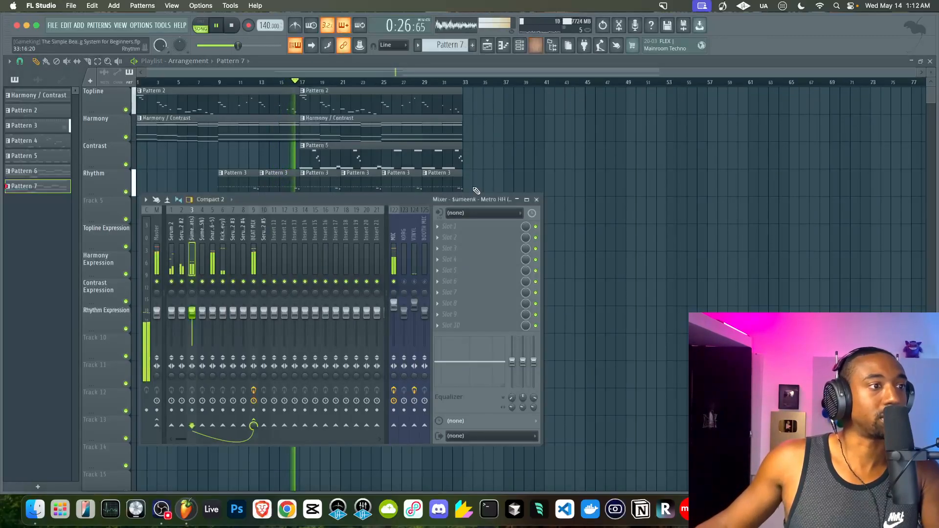
key(F9)
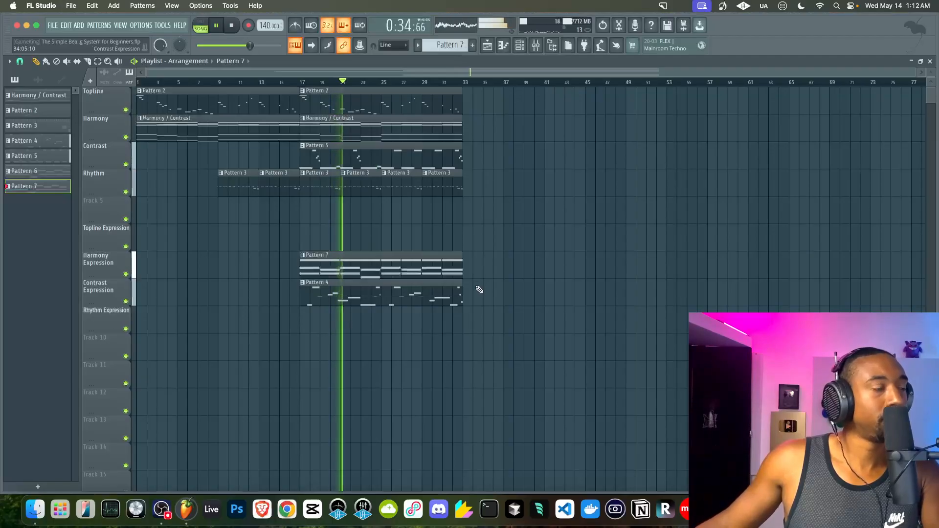
- Duplicate the clips of bars 17–32 to bar 33 and delete the copied Harmony Expression and Contrast Expression clips
drag(479, 304, 313, 91)
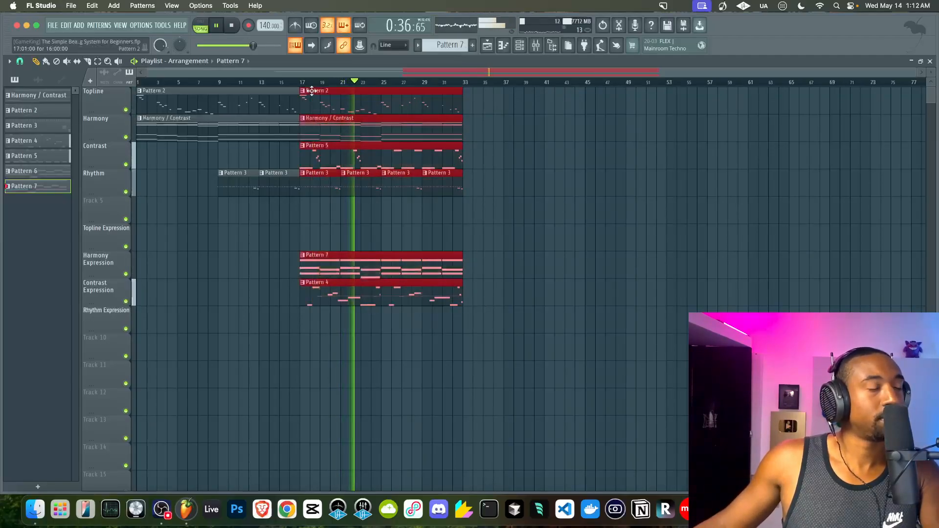
key(ctrl+b)
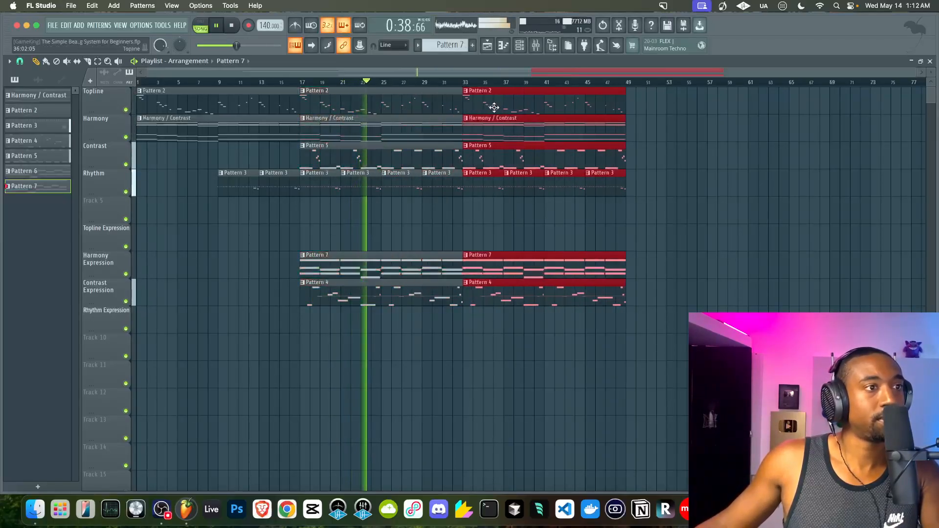
right_click(480, 230)
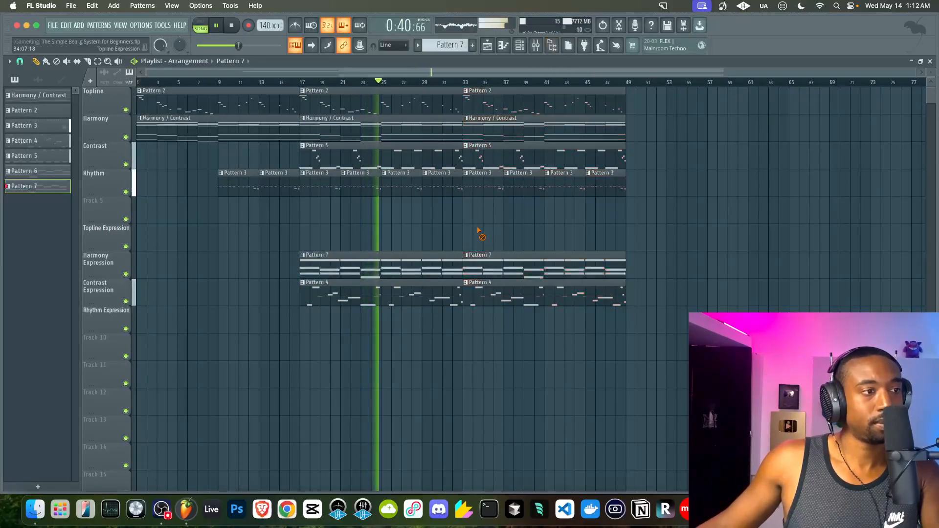
right_click(477, 254)
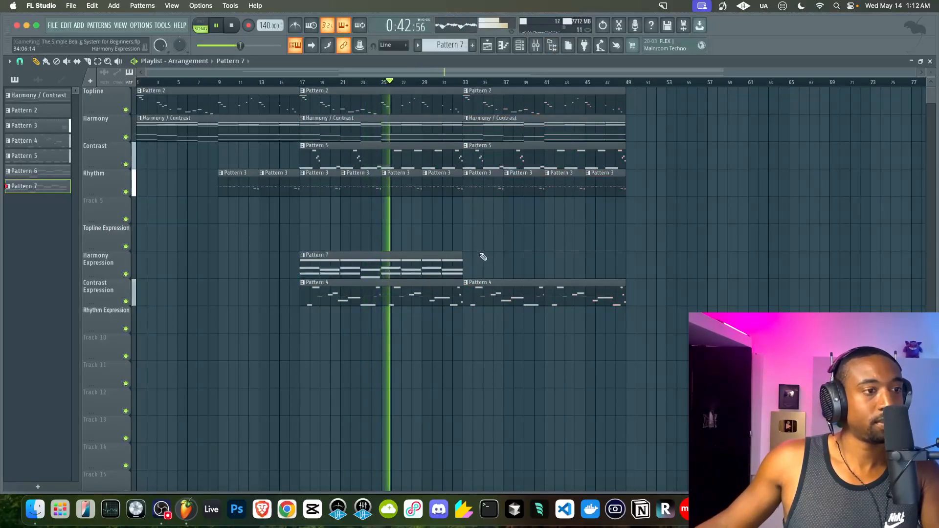
right_click(482, 284)
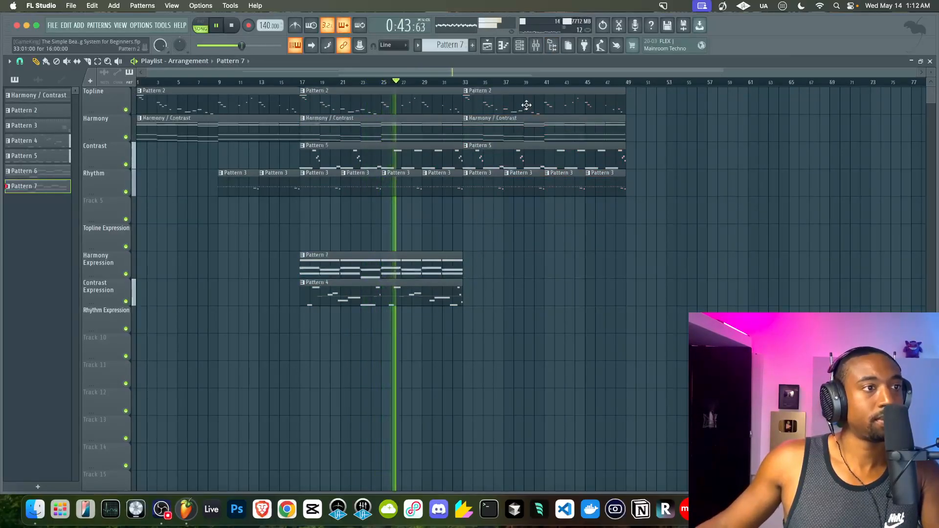
- Stop the arrangement's playback, glance at the mixer and return to the playlist
click(536, 47)
key(space)
click(536, 199)
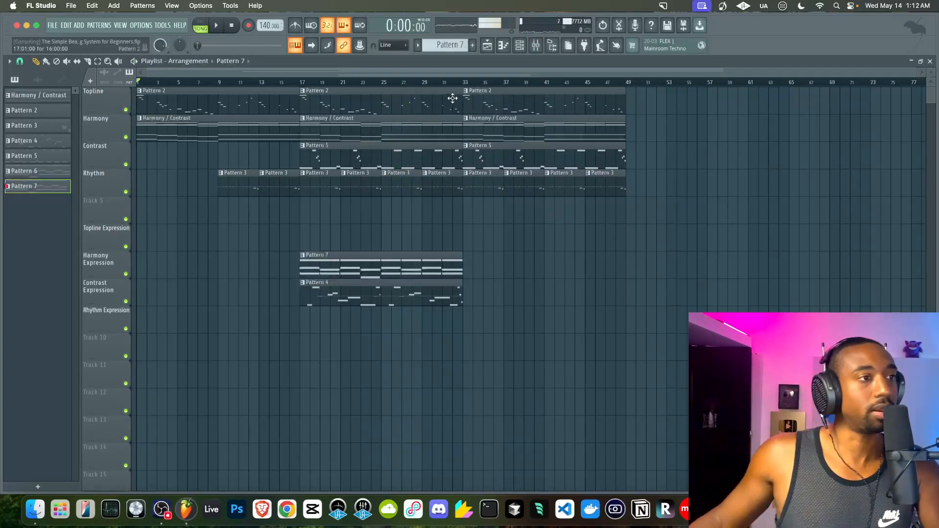
drag(478, 224, 578, 336)
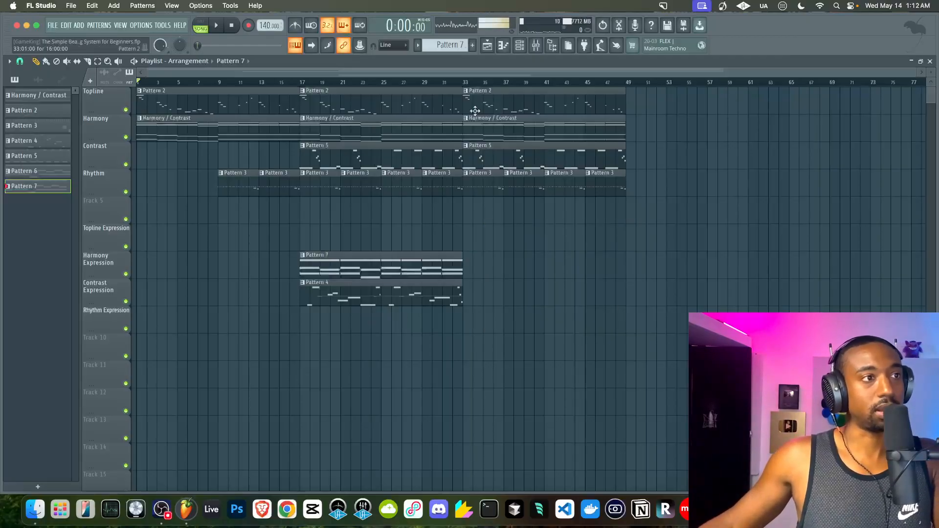
- Play the arrangement from about bar 30 and check the mixer levels through bars 33–48
click(435, 83)
click(537, 45)
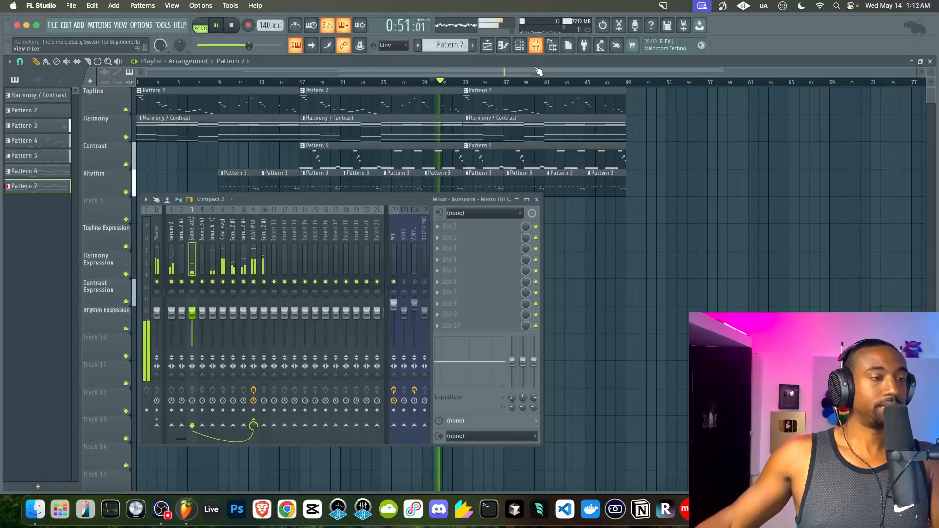
key(F9)
scroll(540, 242, right, 6)
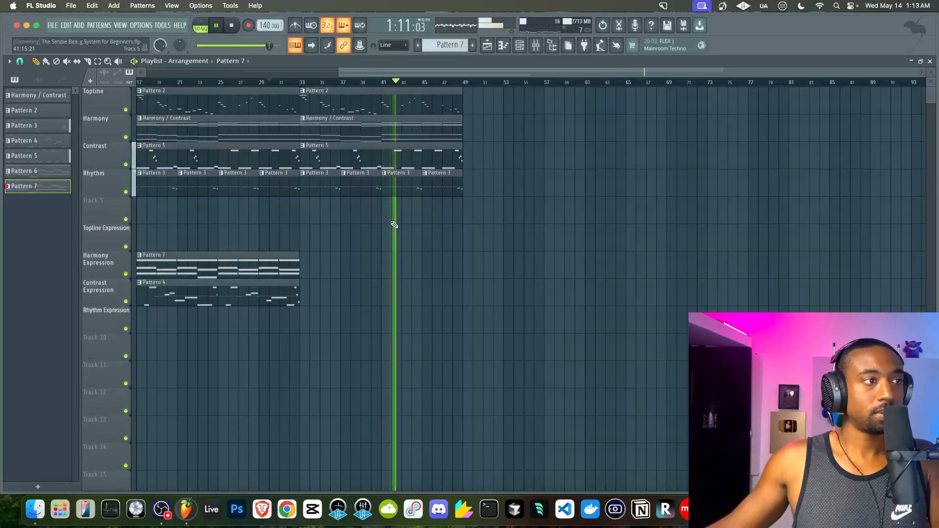
key(F9)
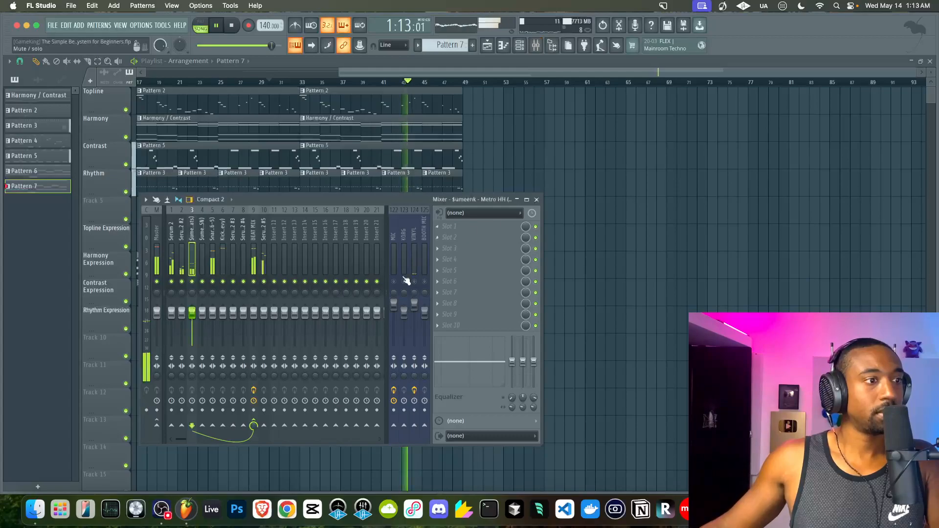
key(F9)
- Duplicate the clips of bars 33–48 to bar 49 and add a copy of the Pattern 4 clip there on Contrast Expression
drag(486, 195, 323, 84)
key(super+b)
drag(278, 291, 647, 290)
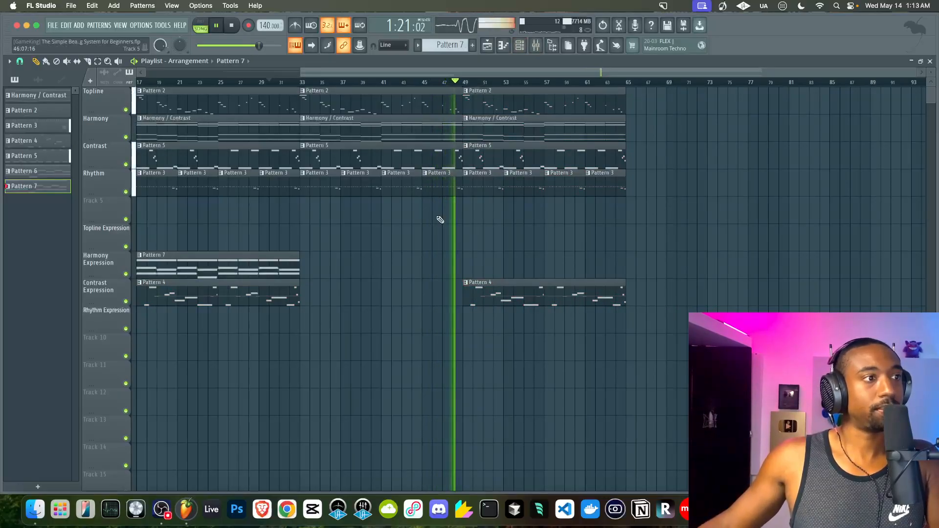
scroll(440, 218, down, 3)
- Check the mixer levels while the section from bar 49 plays and return to the playlist
click(537, 45)
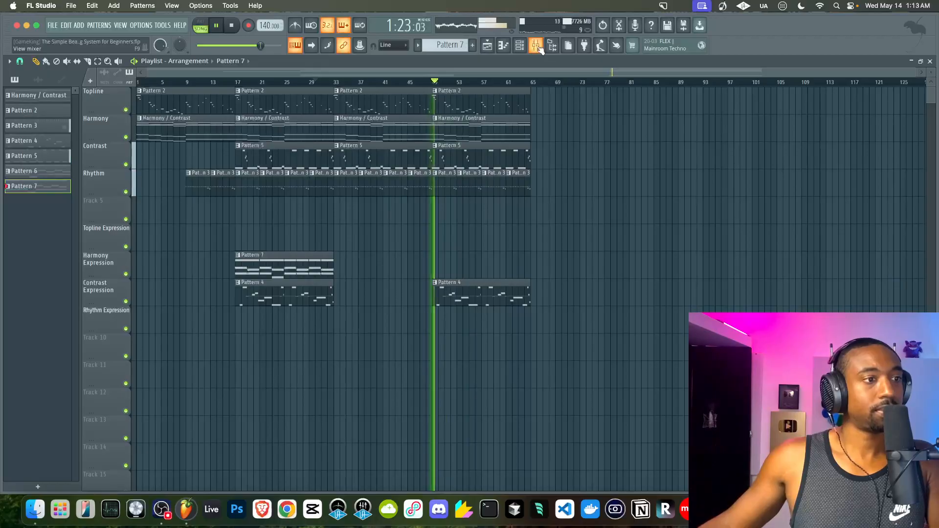
click(538, 48)
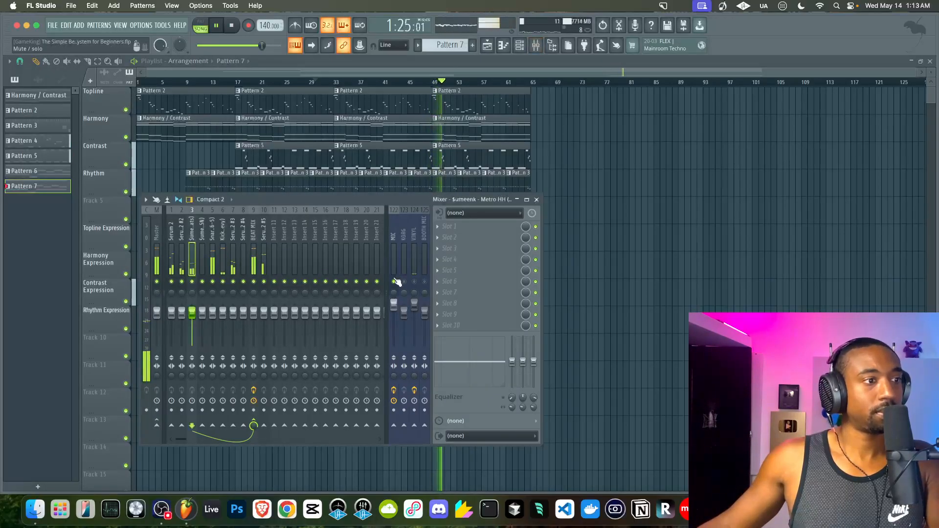
key(F9)
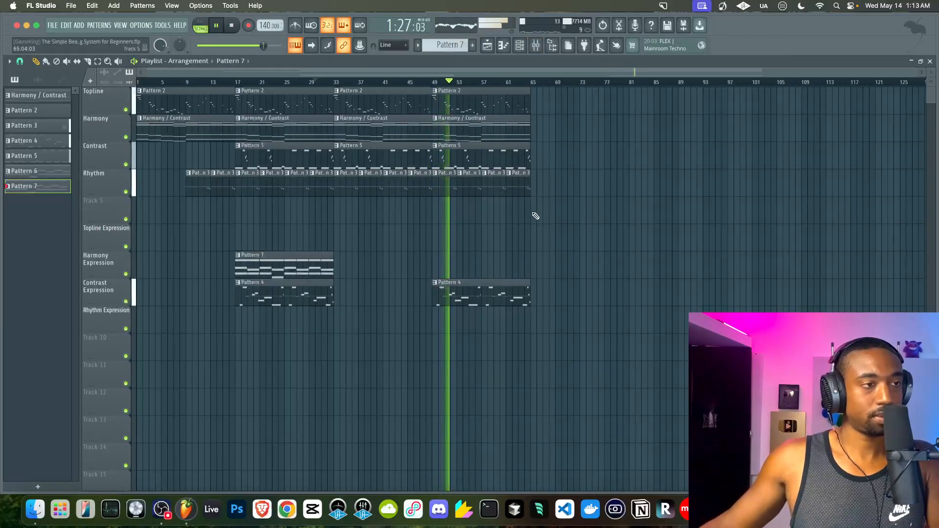
click(536, 46)
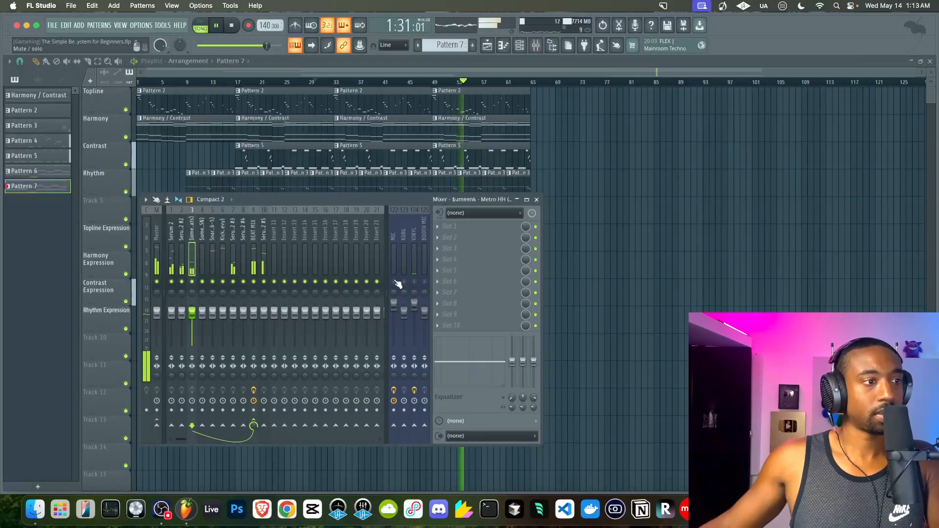
key(F9)
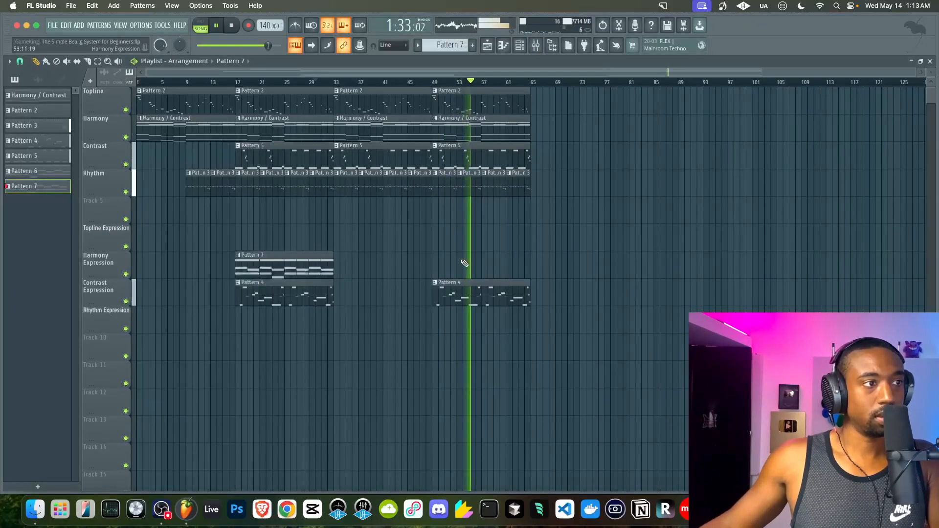
- Copy all clips of bars 17–32, including both expression clips, to bar 65 and glance at the mixer
drag(324, 305, 250, 83)
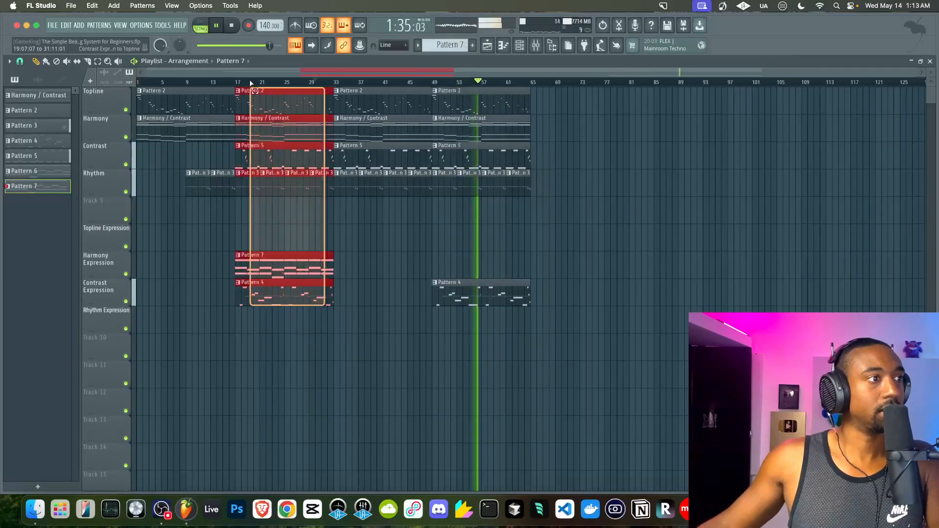
drag(255, 153, 551, 132)
super+click(593, 217)
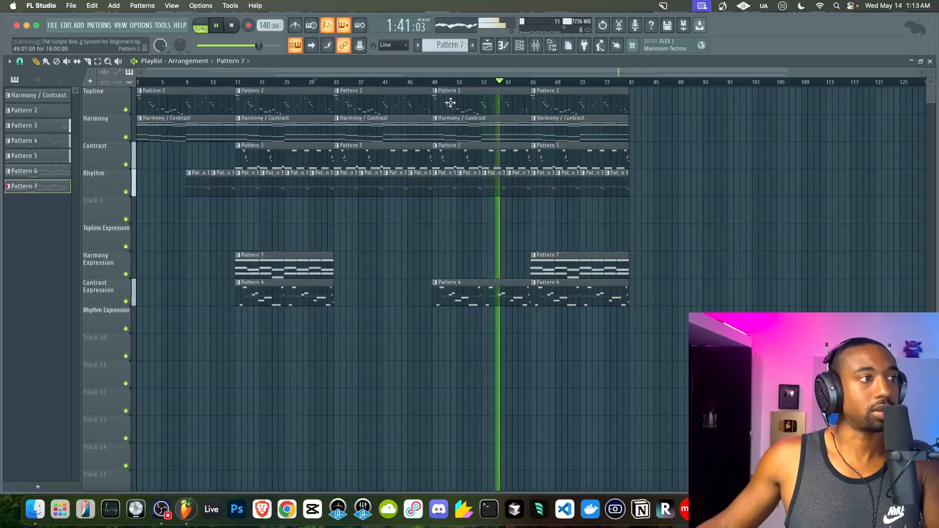
click(536, 45)
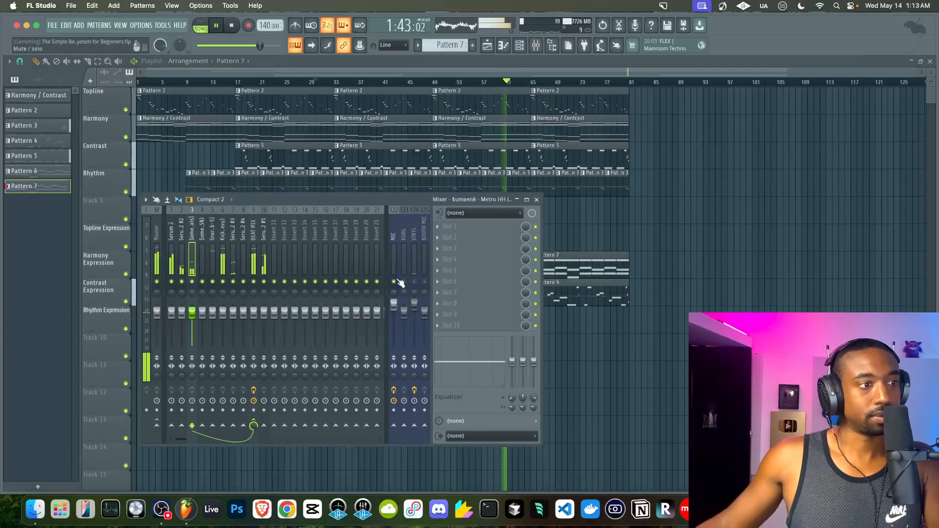
key(F9)
- Duplicate the clips of bars 65–80 to bar 81 and delete the four copied Pattern 3 clips on the Rhythm track
scroll(633, 215, right, 5)
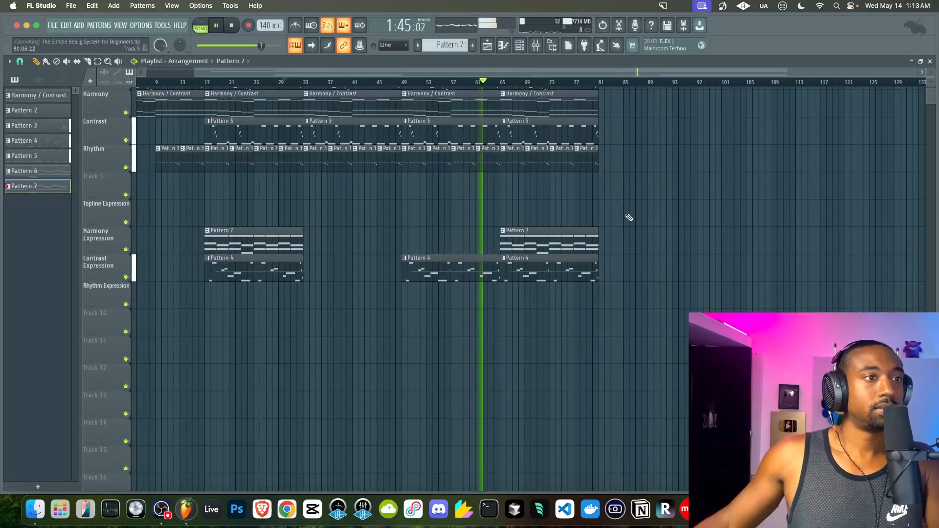
drag(556, 333, 446, 88)
key(ctrl+b)
drag(554, 106, 549, 105)
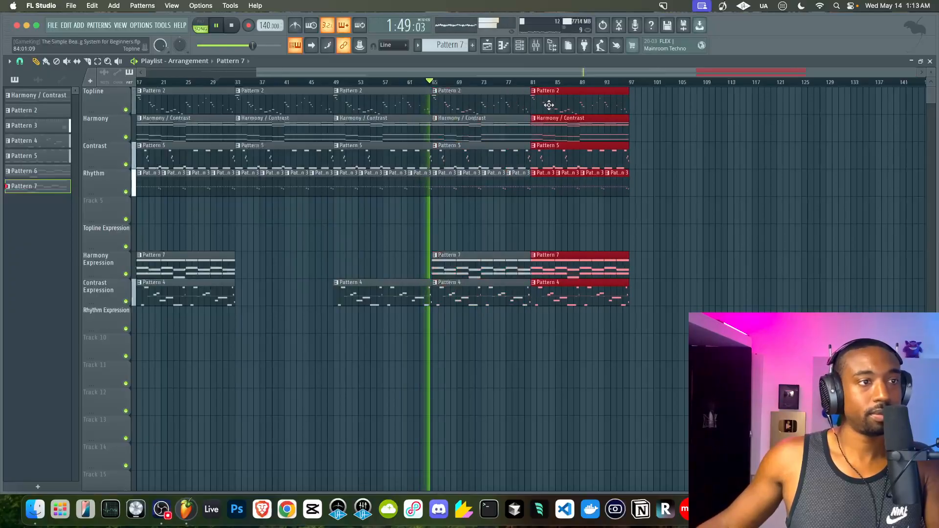
right_click(547, 180)
right_click(565, 186)
right_click(591, 190)
right_click(615, 194)
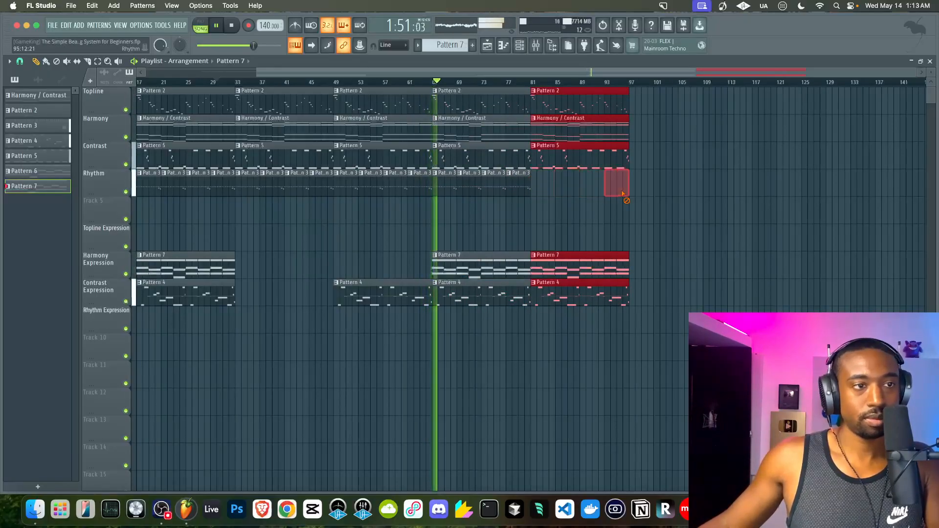
super+click(549, 198)
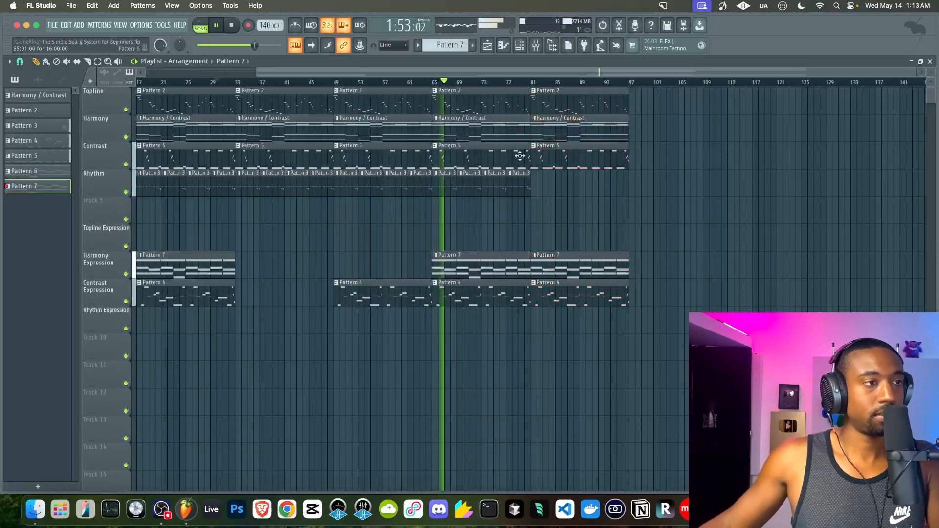
- Select all seven patterns and color them with a gradient from coral red to purple
shift+click(40, 90)
right_click(40, 90)
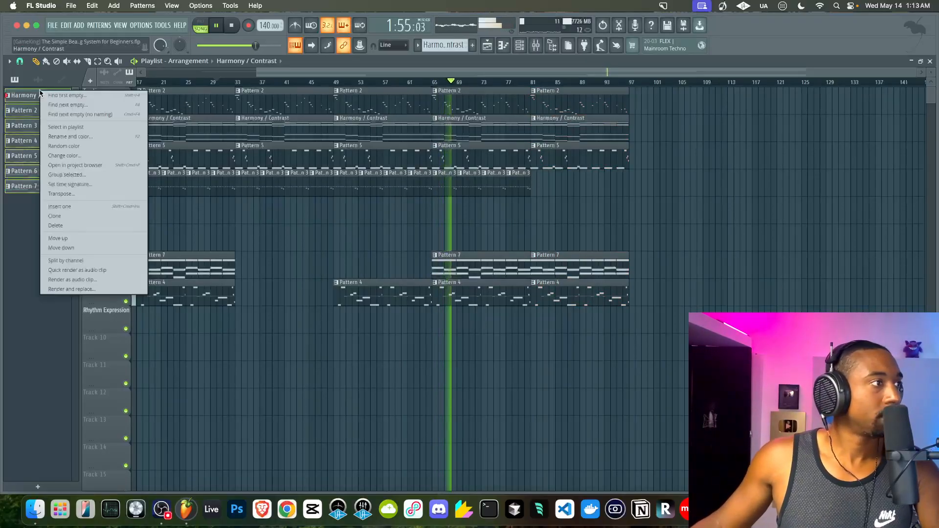
click(60, 137)
click(112, 135)
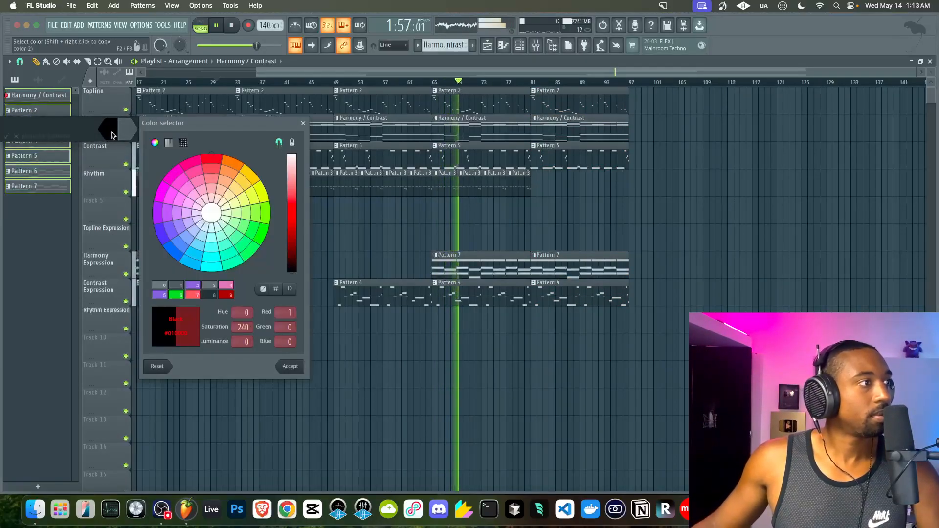
click(195, 296)
key(Return)
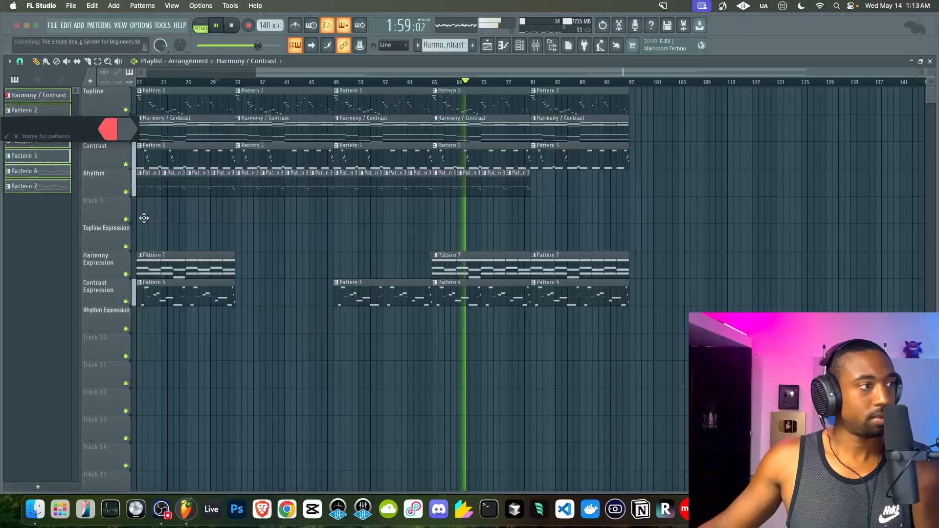
click(128, 127)
click(173, 293)
key(Return)
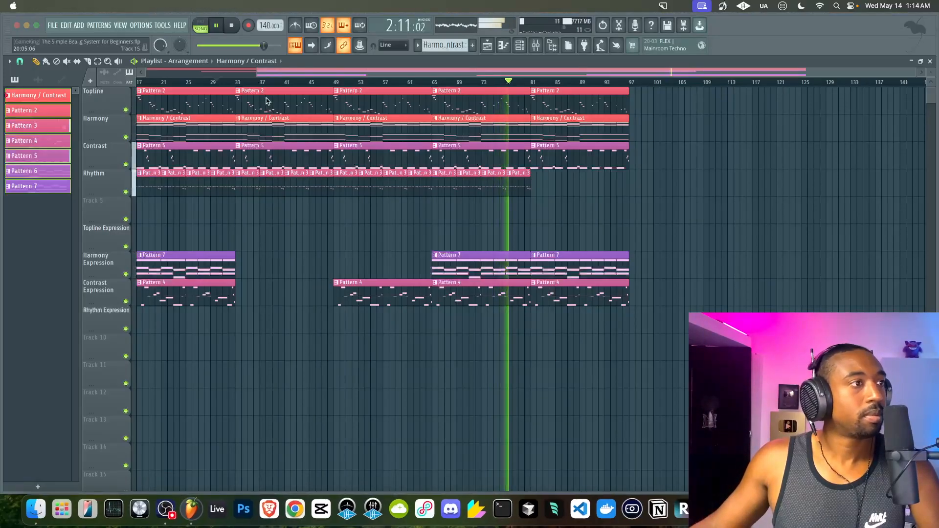
- Listen to the transition into the section without Rhythm clips at bar 81, then stop playback
click(297, 76)
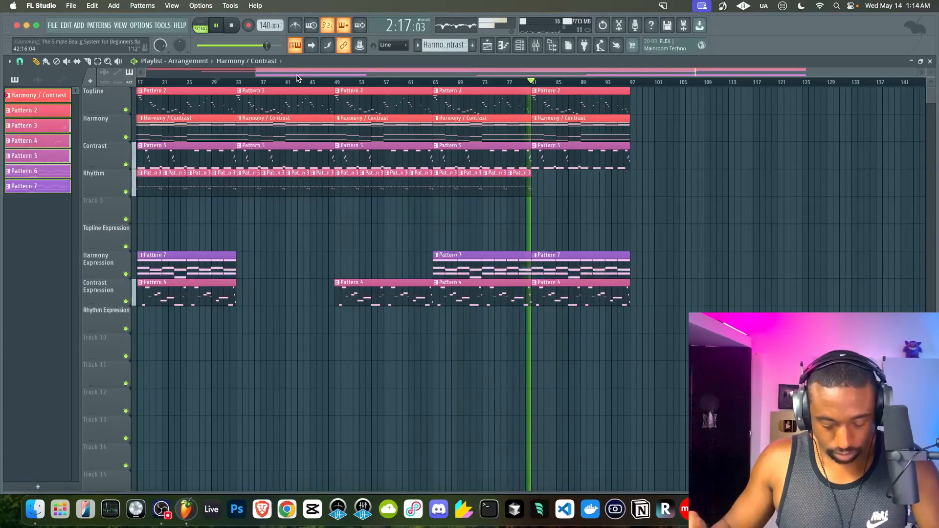
click(535, 45)
right_click(577, 233)
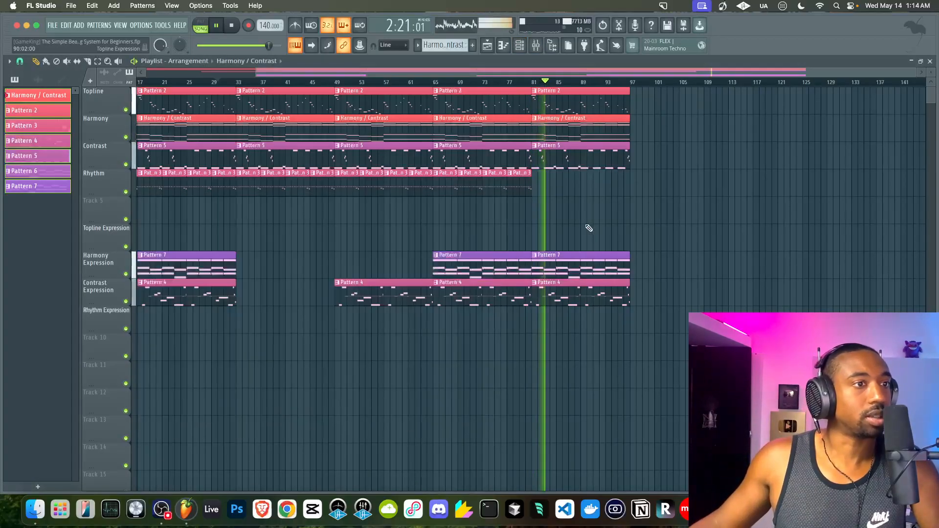
scroll(587, 229, right, 3)
drag(473, 181, 560, 184)
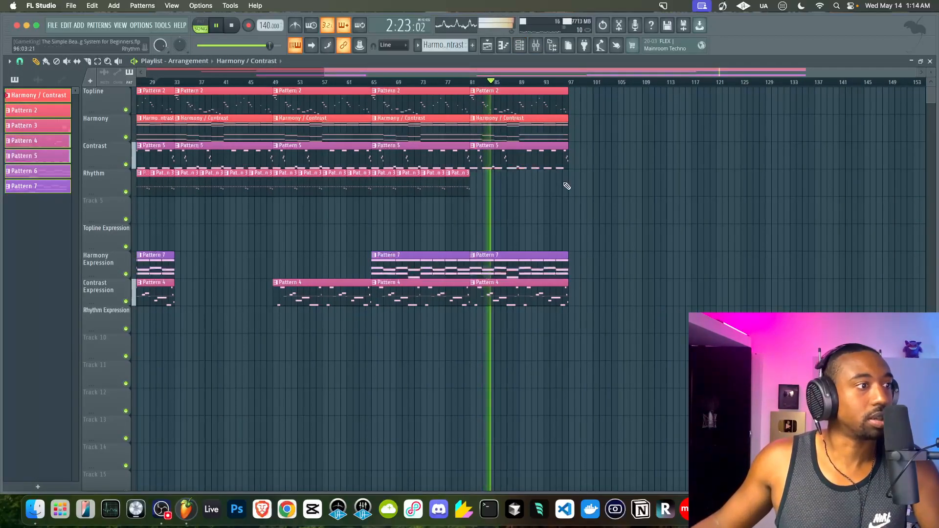
scroll(557, 186, right, 5)
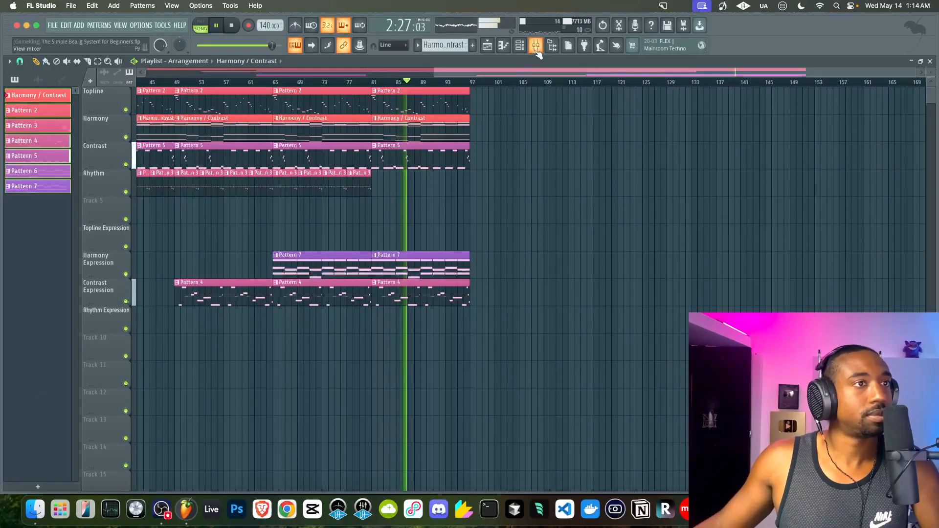
scroll(486, 129, right, 1)
key(space)
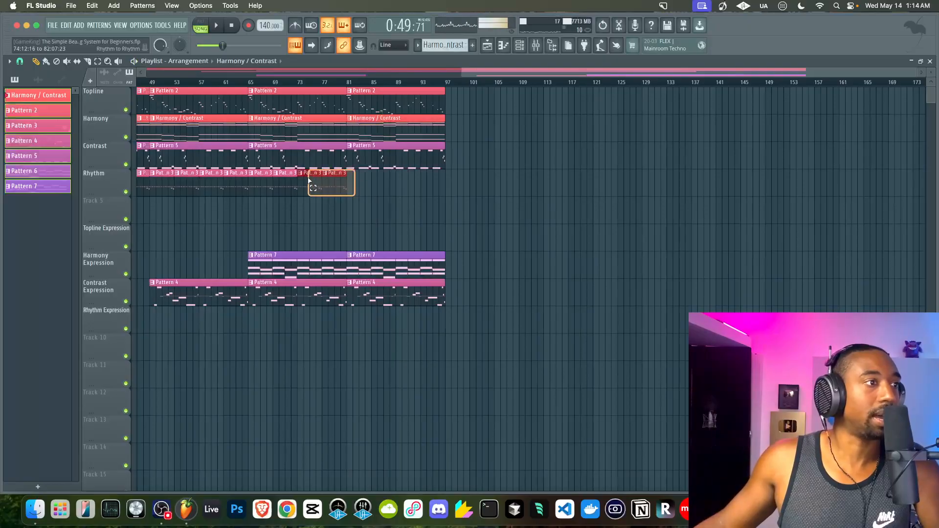
- Select the Rhythm clips of bars 65–80, replay the arrangement from bar 81 and clear the selection
drag(262, 175, 263, 177)
click(356, 84)
key(space)
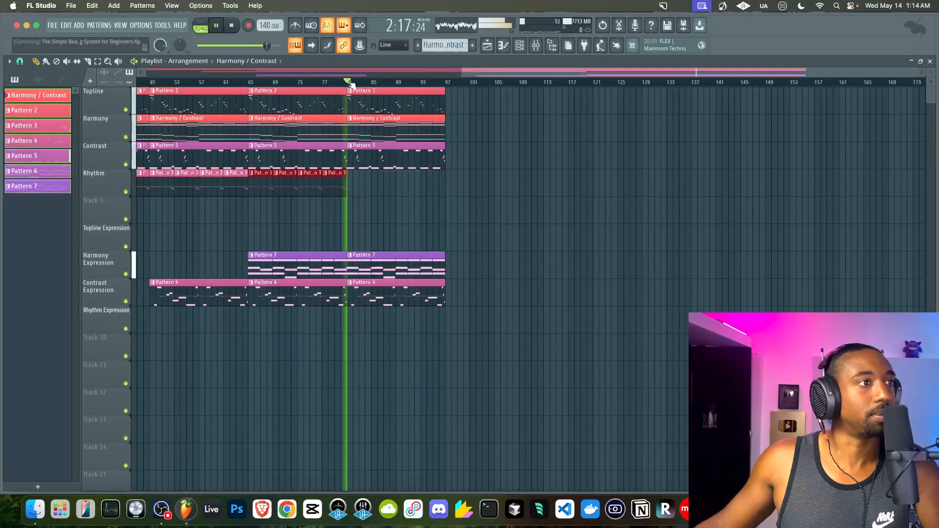
click(536, 46)
right_click(603, 252)
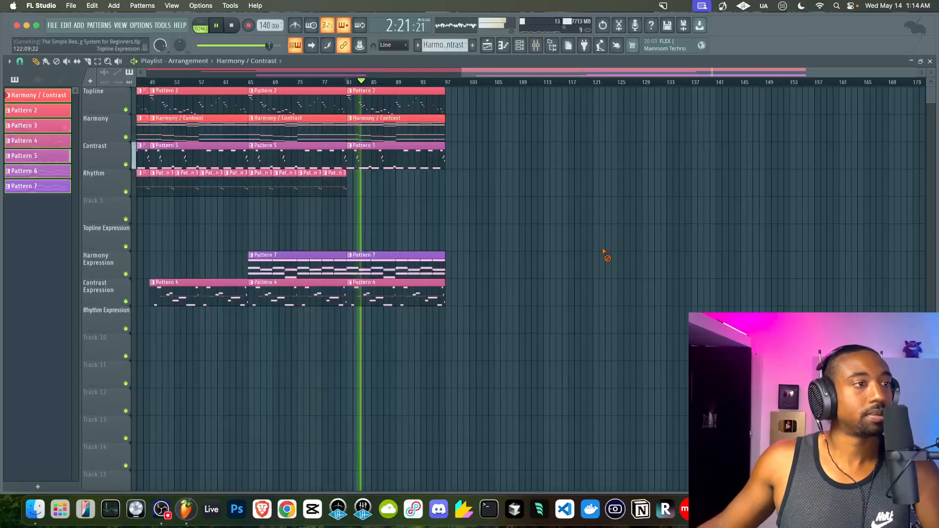
- Check the mixer levels during the closing section, close the mixer, stop playback and review the whole arrangement
scroll(529, 194, left, 5)
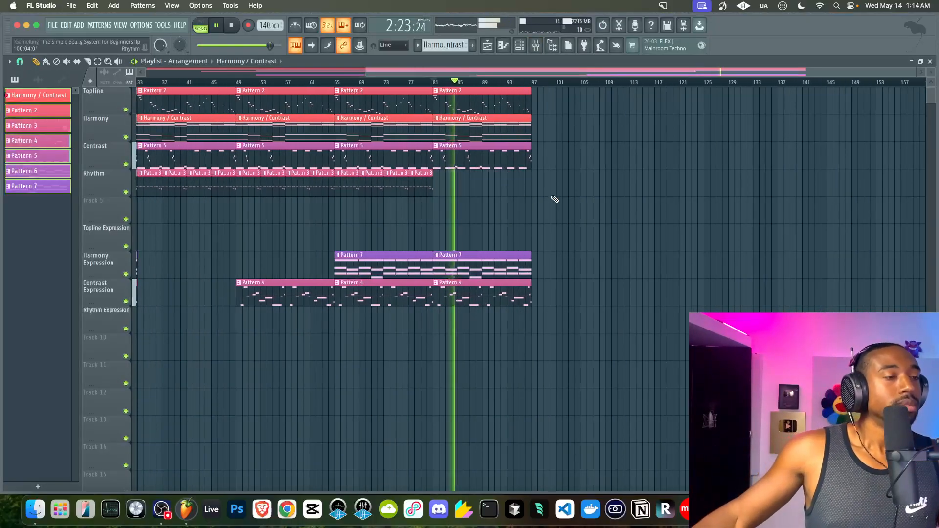
scroll(541, 209, down, 3)
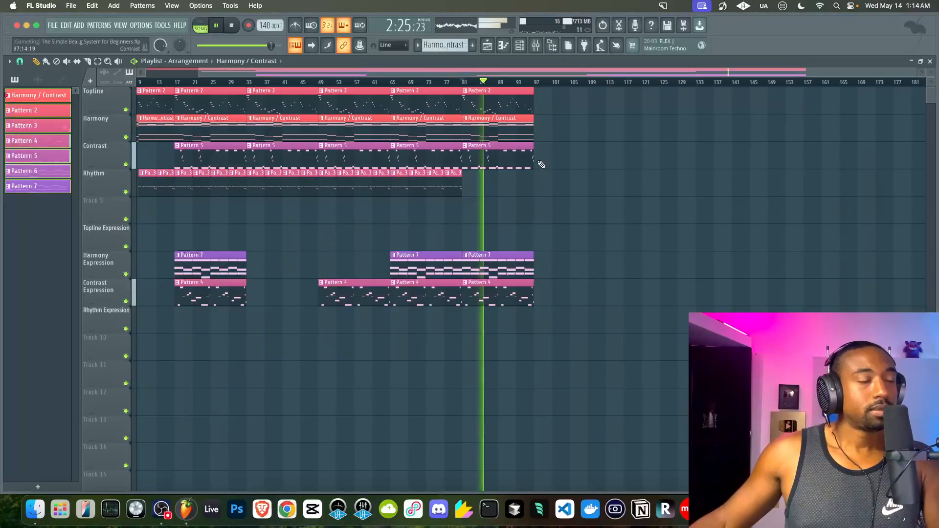
click(535, 46)
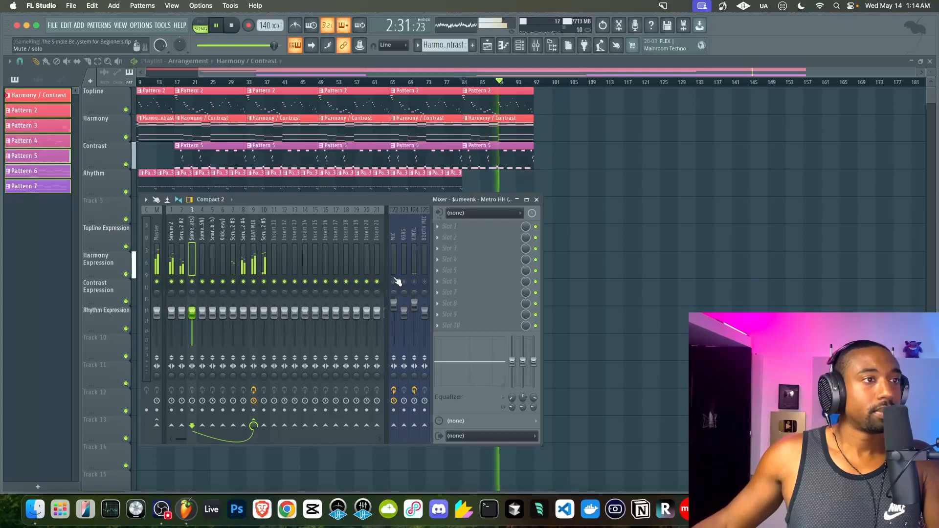
click(537, 200)
key(space)
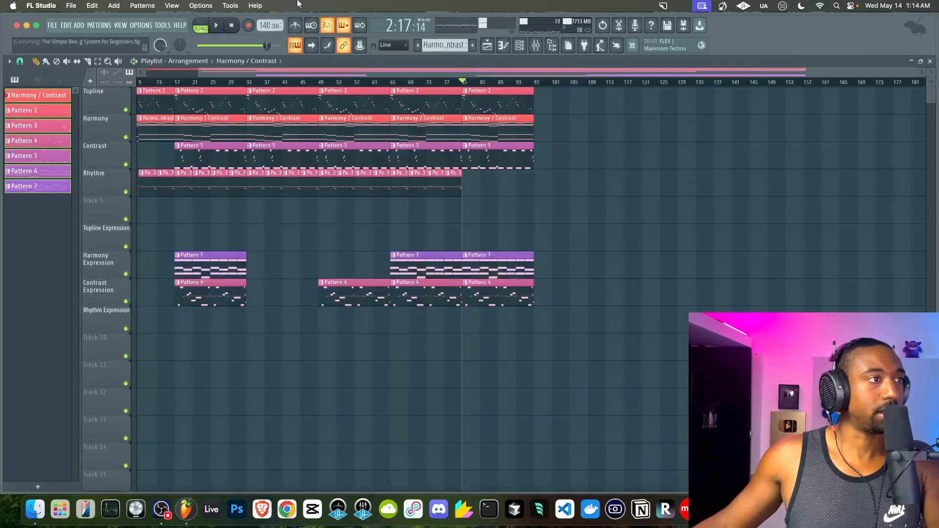
scroll(387, 169, left, 3)
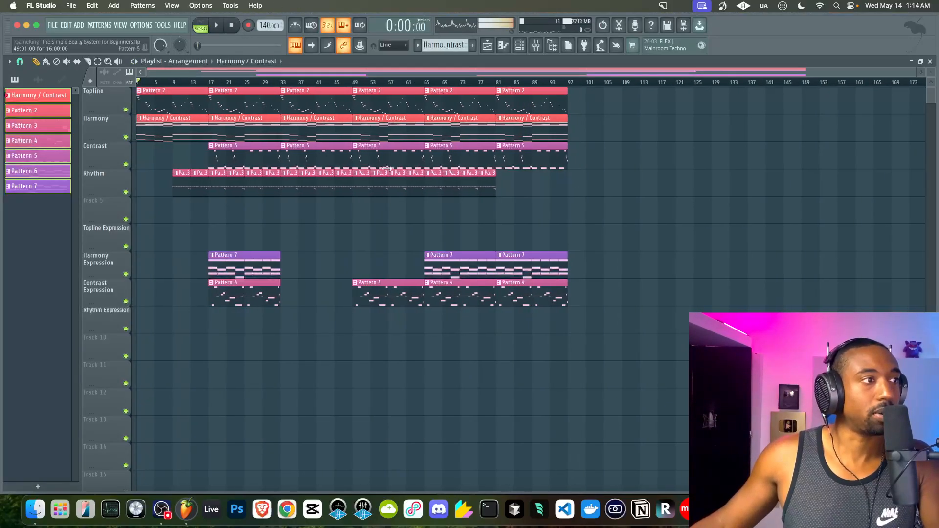